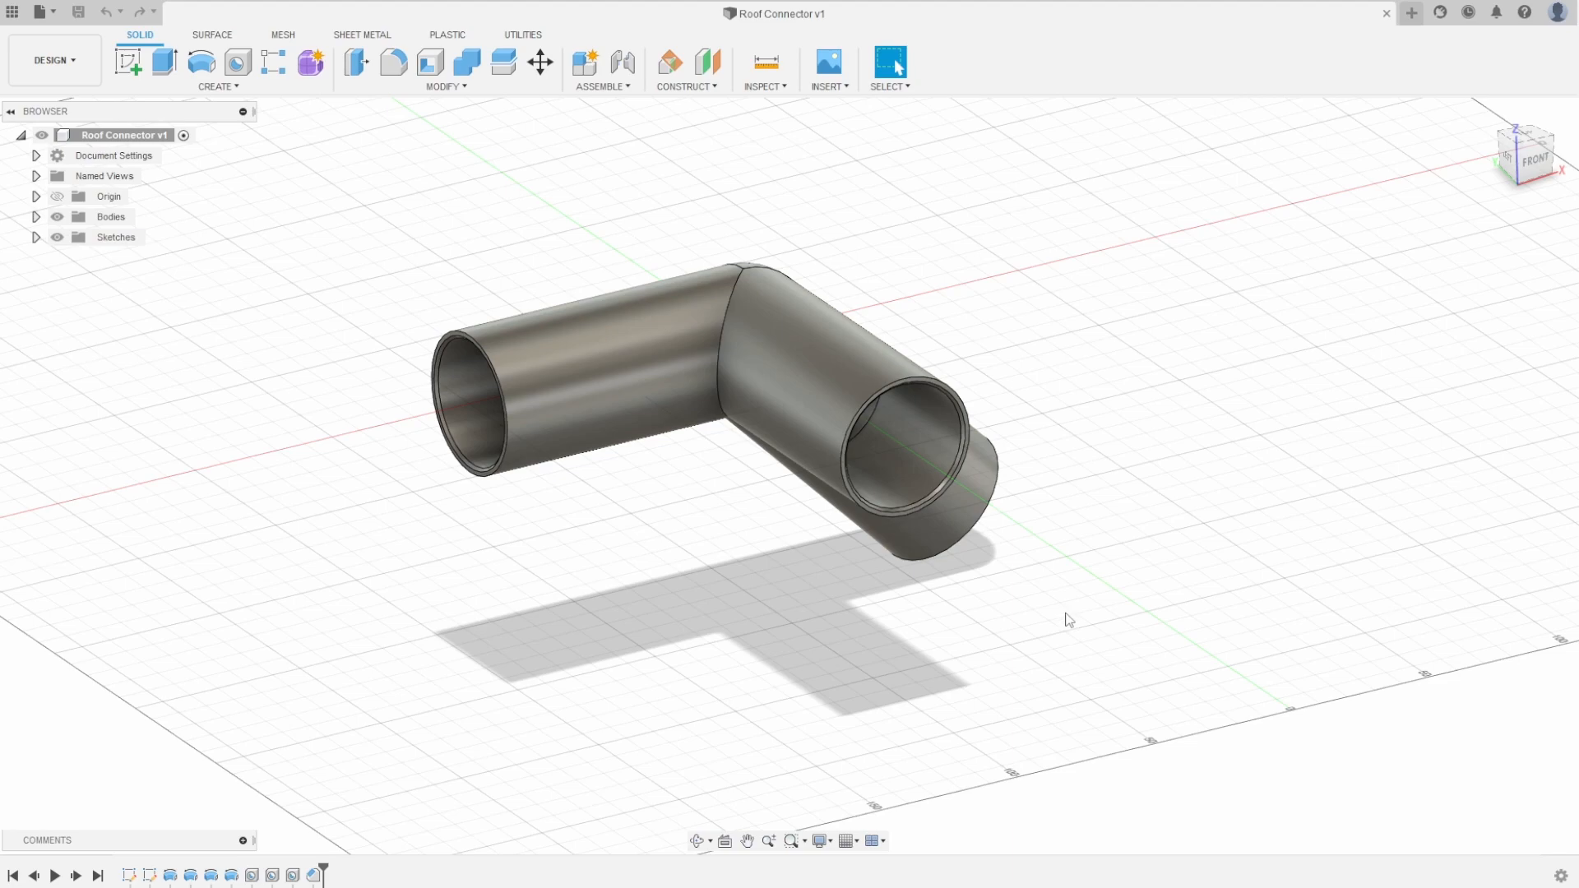
{"action": "middle_click_drag", "start_coordinate": [1069, 621], "coordinate": [1326, 483], "text": "shift"}
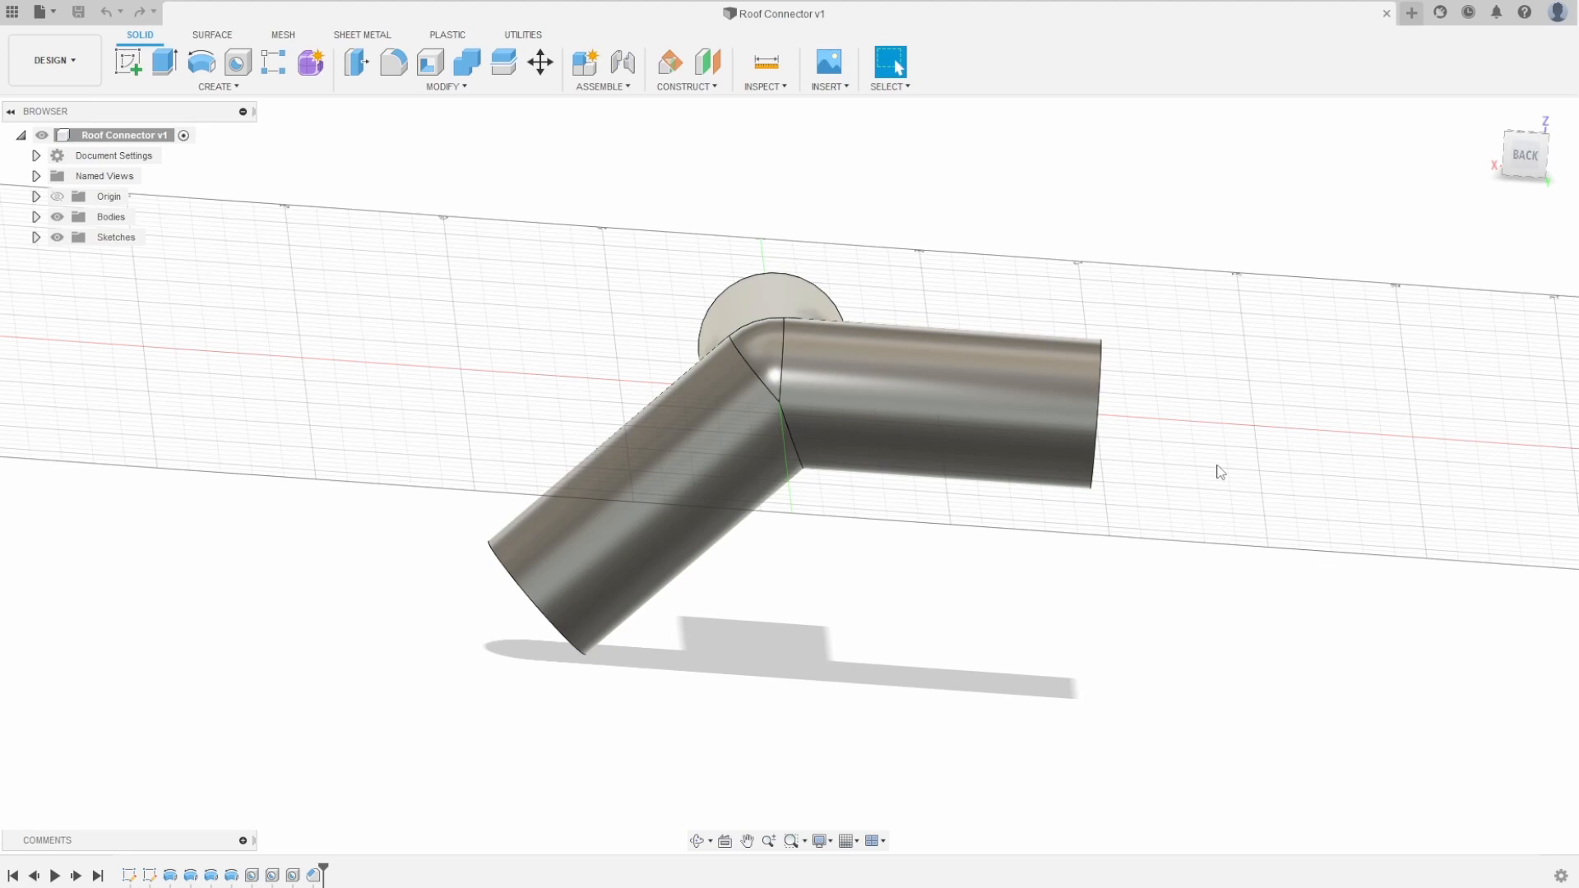
{"action": "middle_click_drag", "start_coordinate": [1220, 471], "coordinate": [978, 324], "text": "shift"}
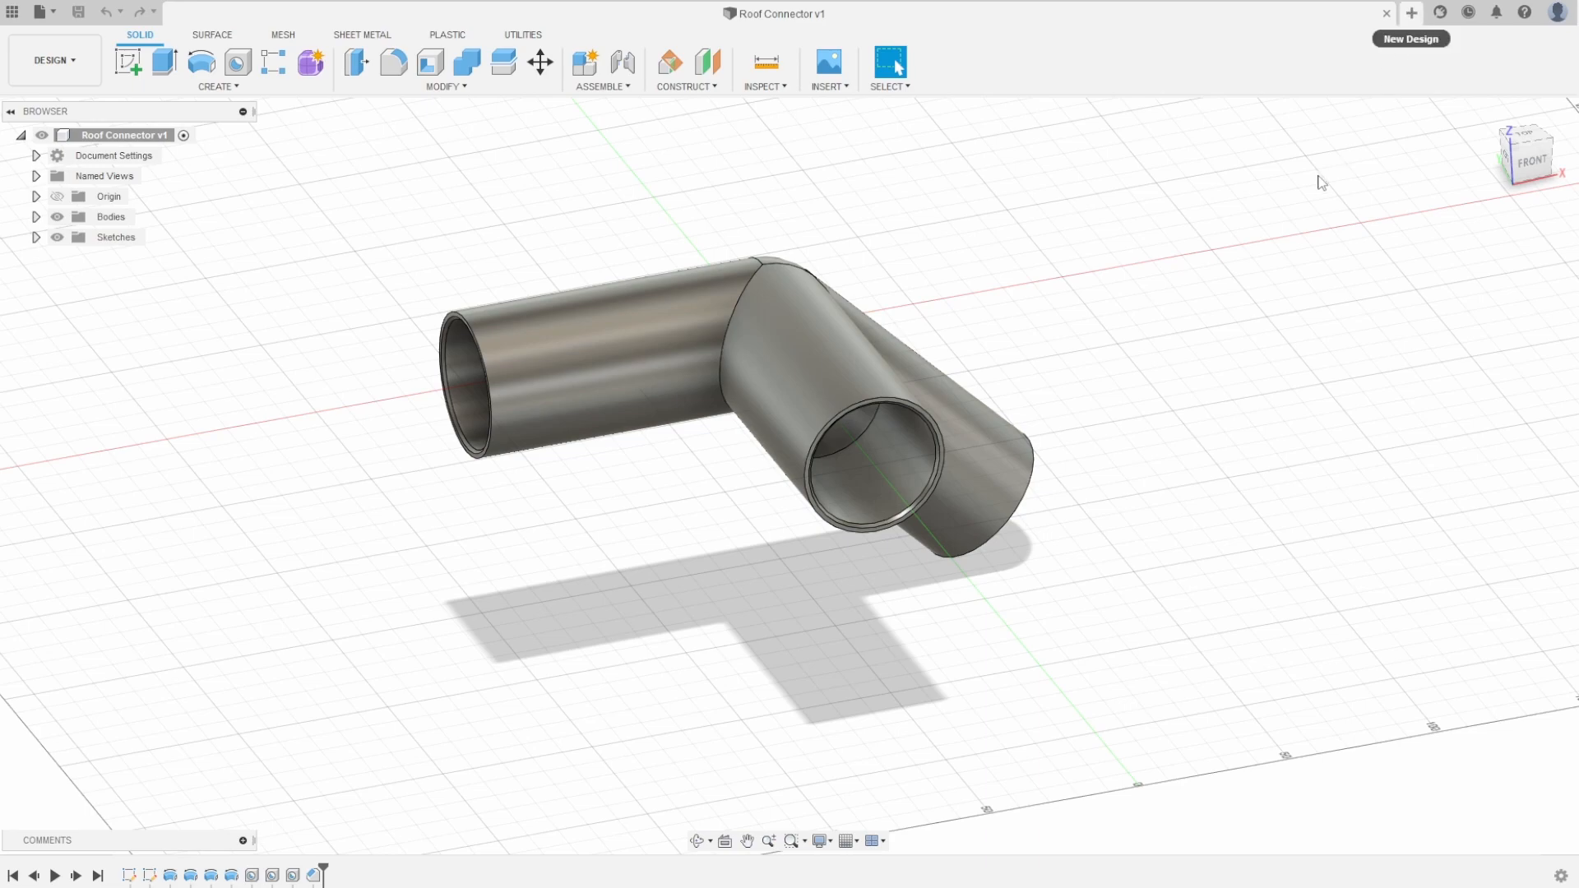
Create a new design and start a sketch on the vertical YZ plane
{"action": "key", "text": "ctrl+n"}
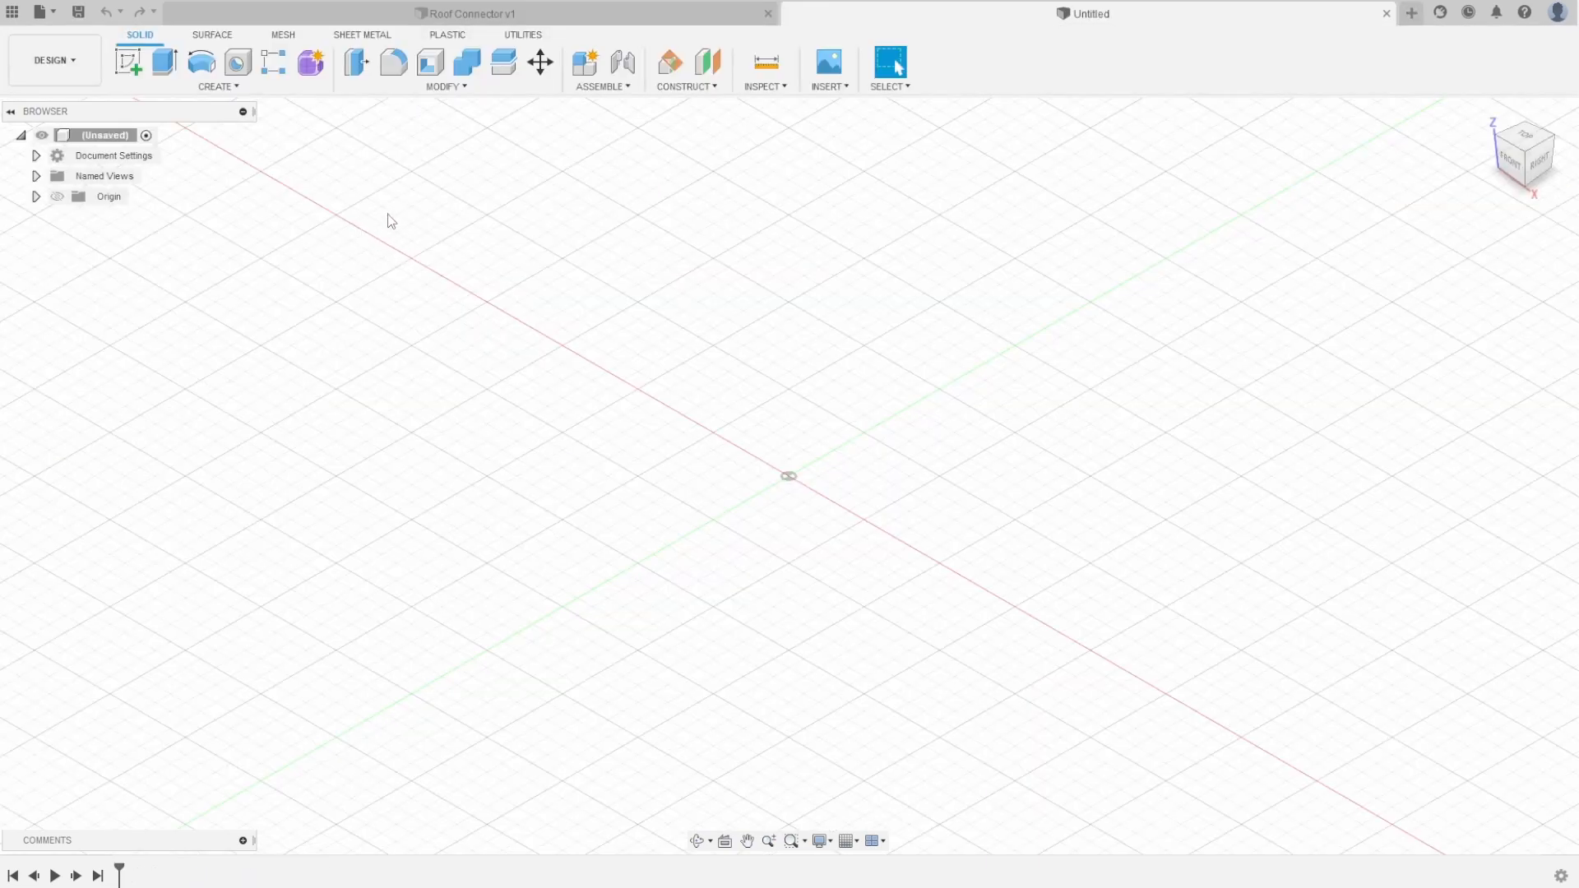
{"action": "left_click", "coordinate": [131, 64]}
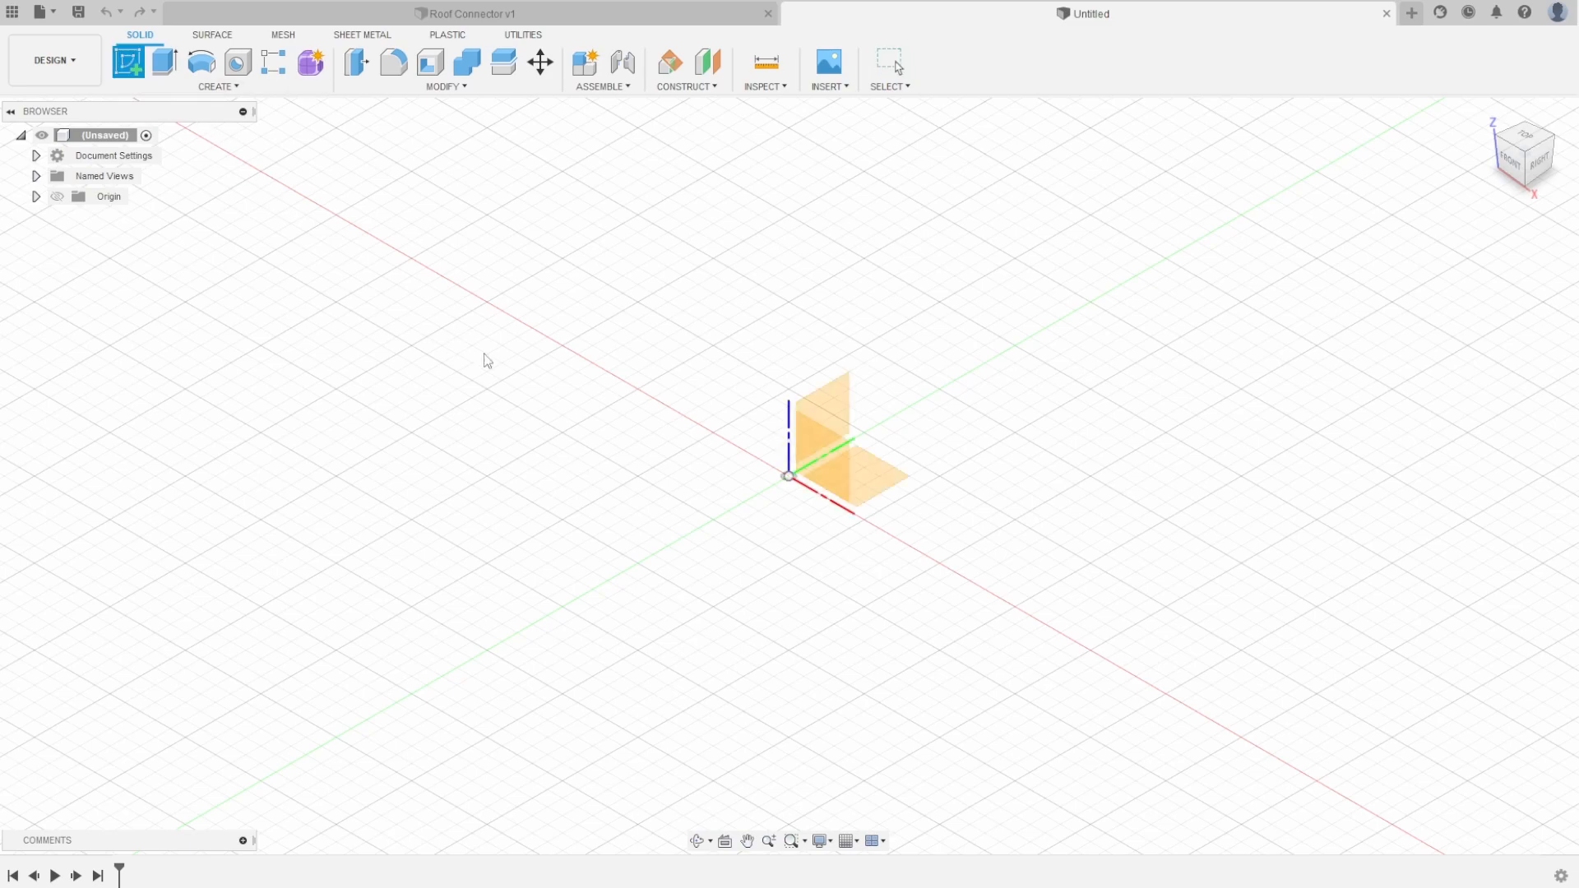
{"action": "left_click", "coordinate": [836, 403]}
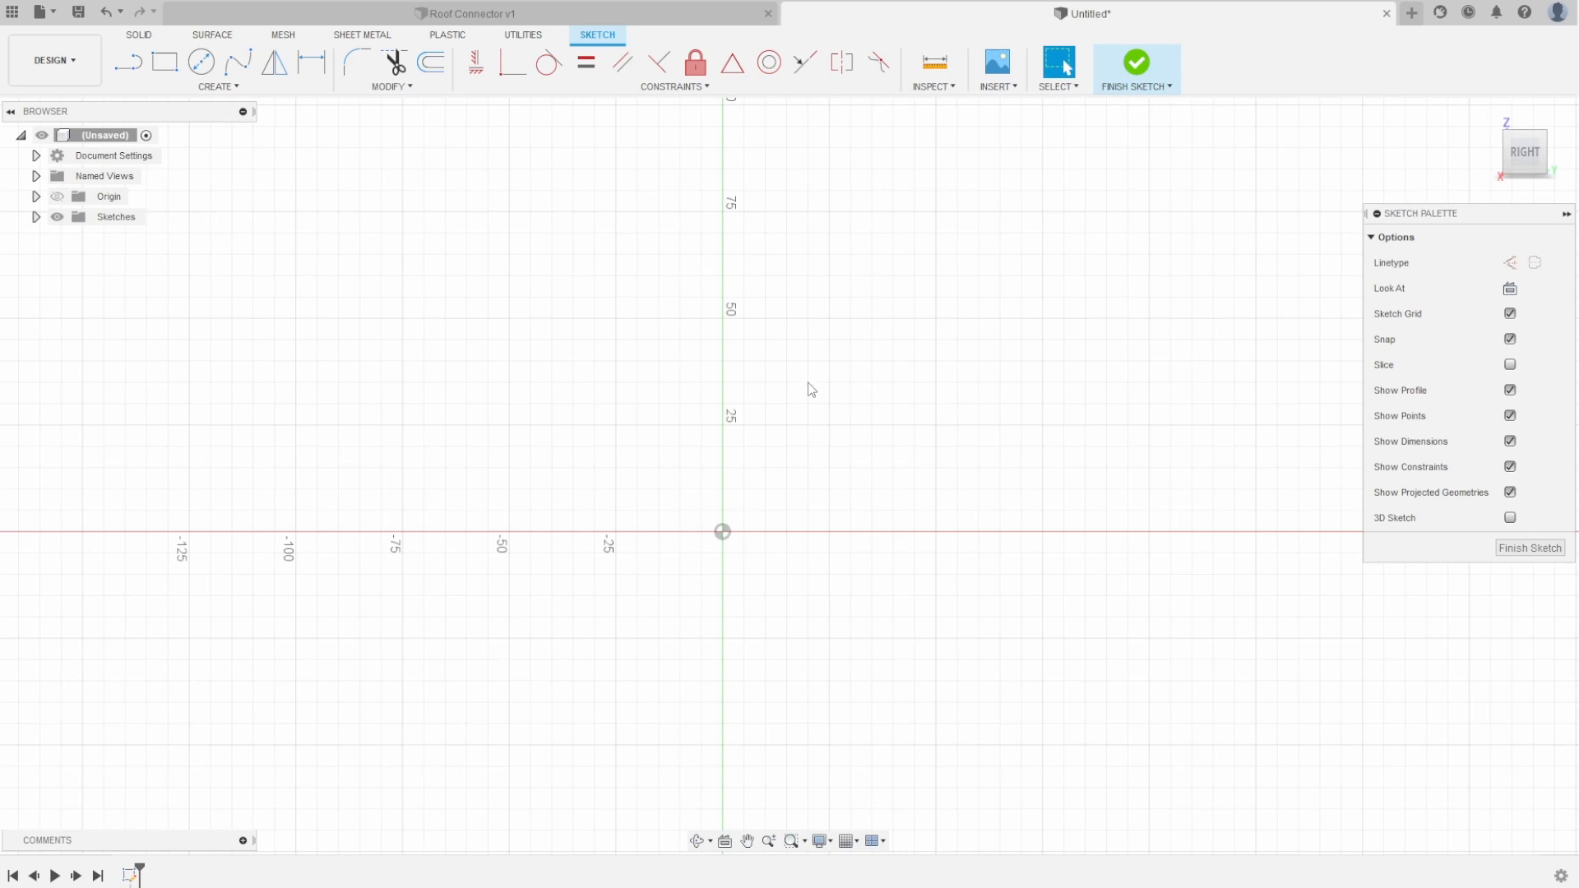
Draw a 100 mm horizontal line from the origin along the negative Y direction
{"action": "key", "text": "l"}
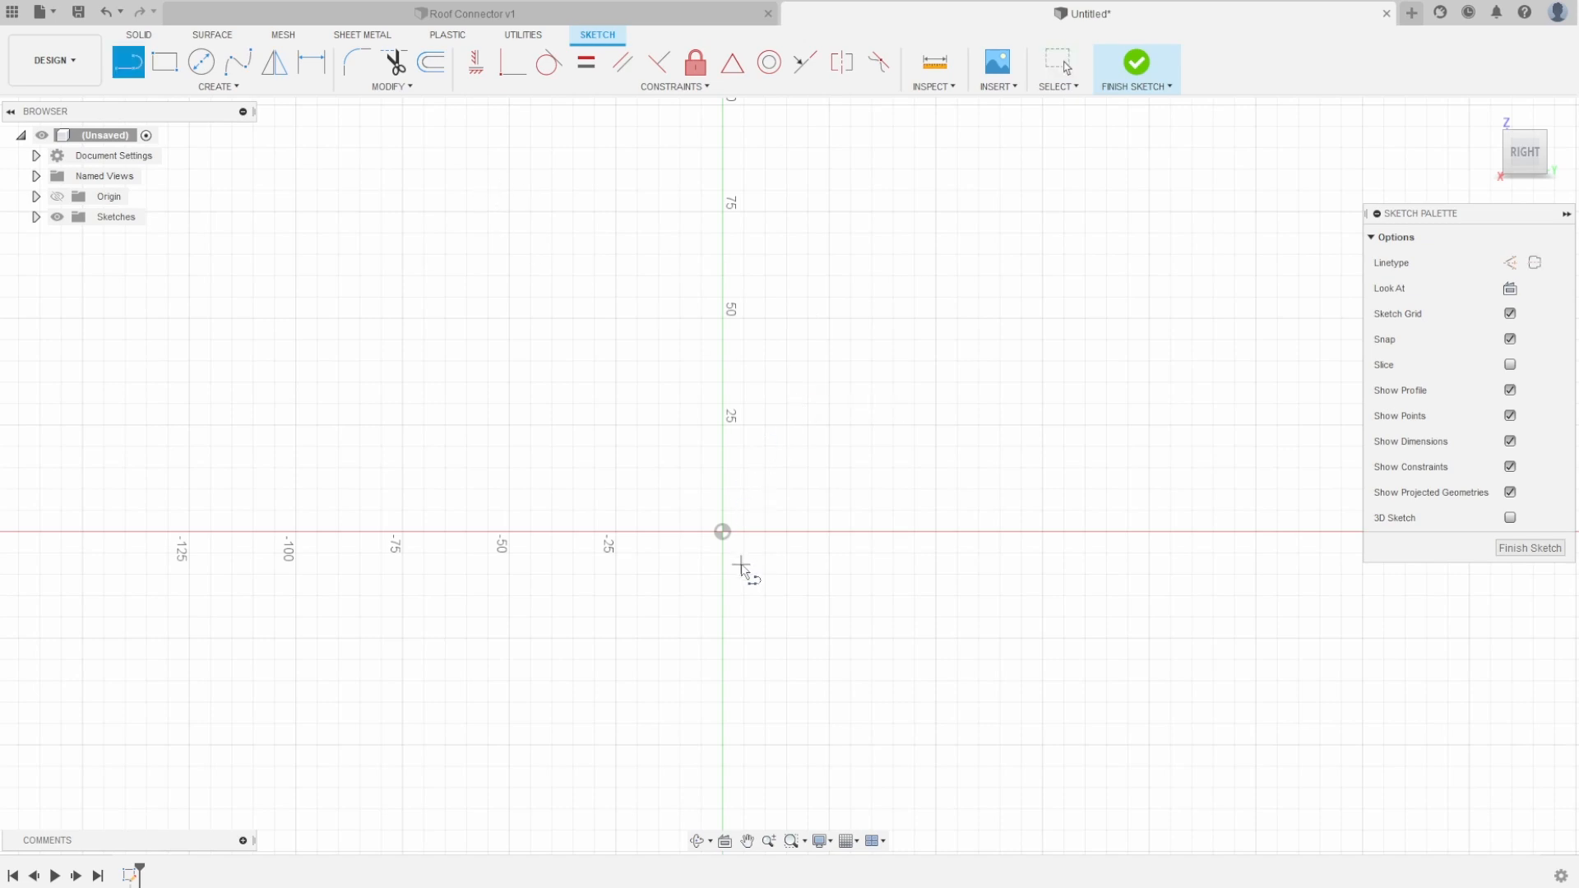
{"action": "left_click", "coordinate": [722, 531]}
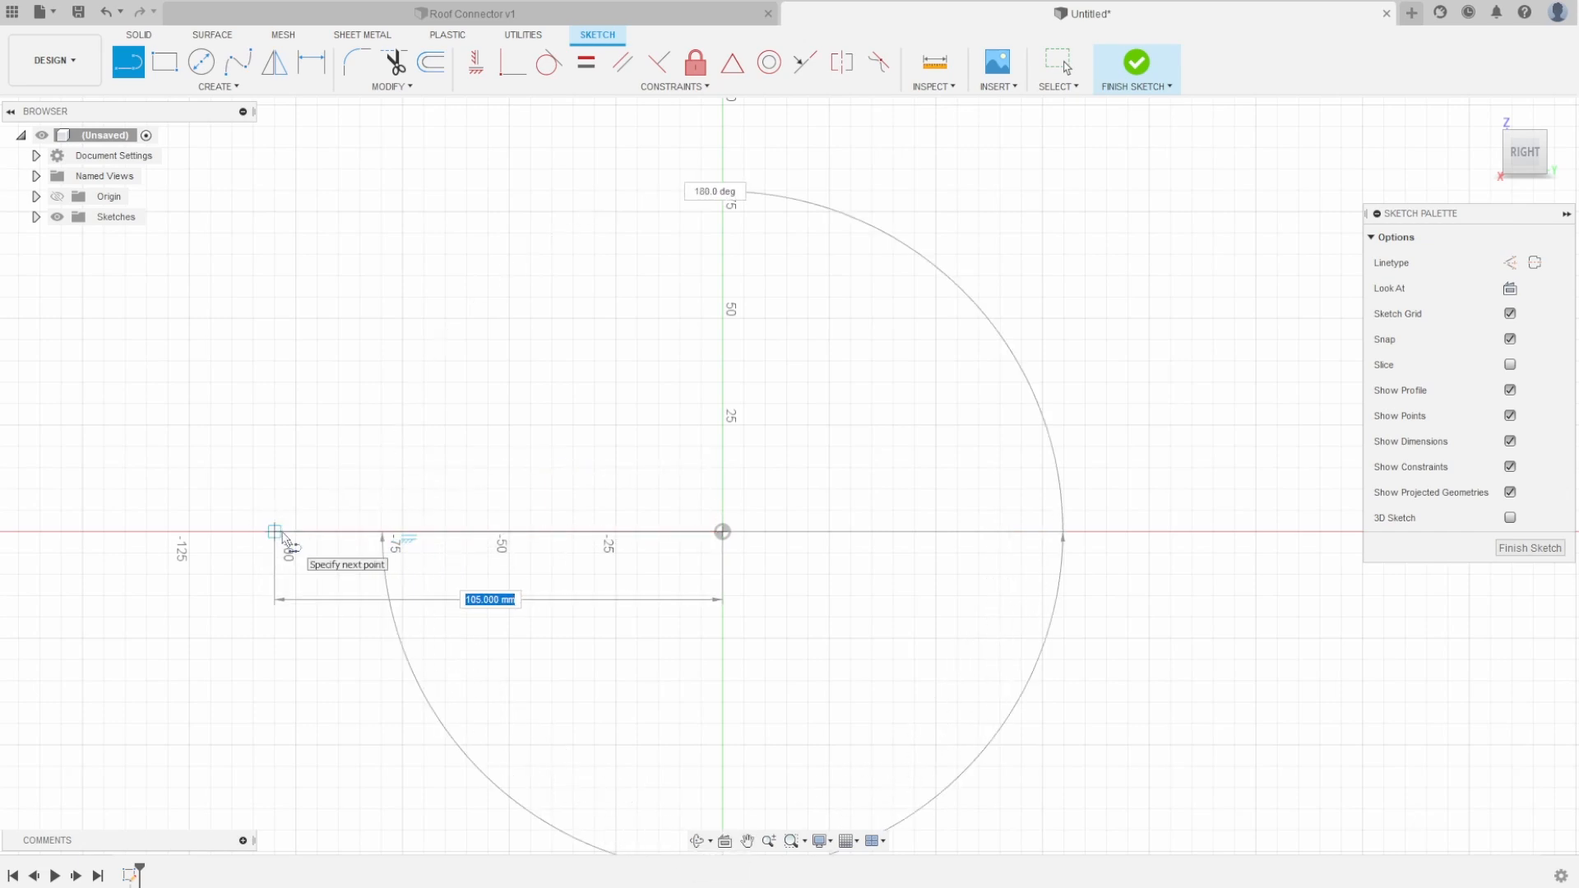
{"action": "type", "text": "100"}
{"action": "key", "text": "Tab"}
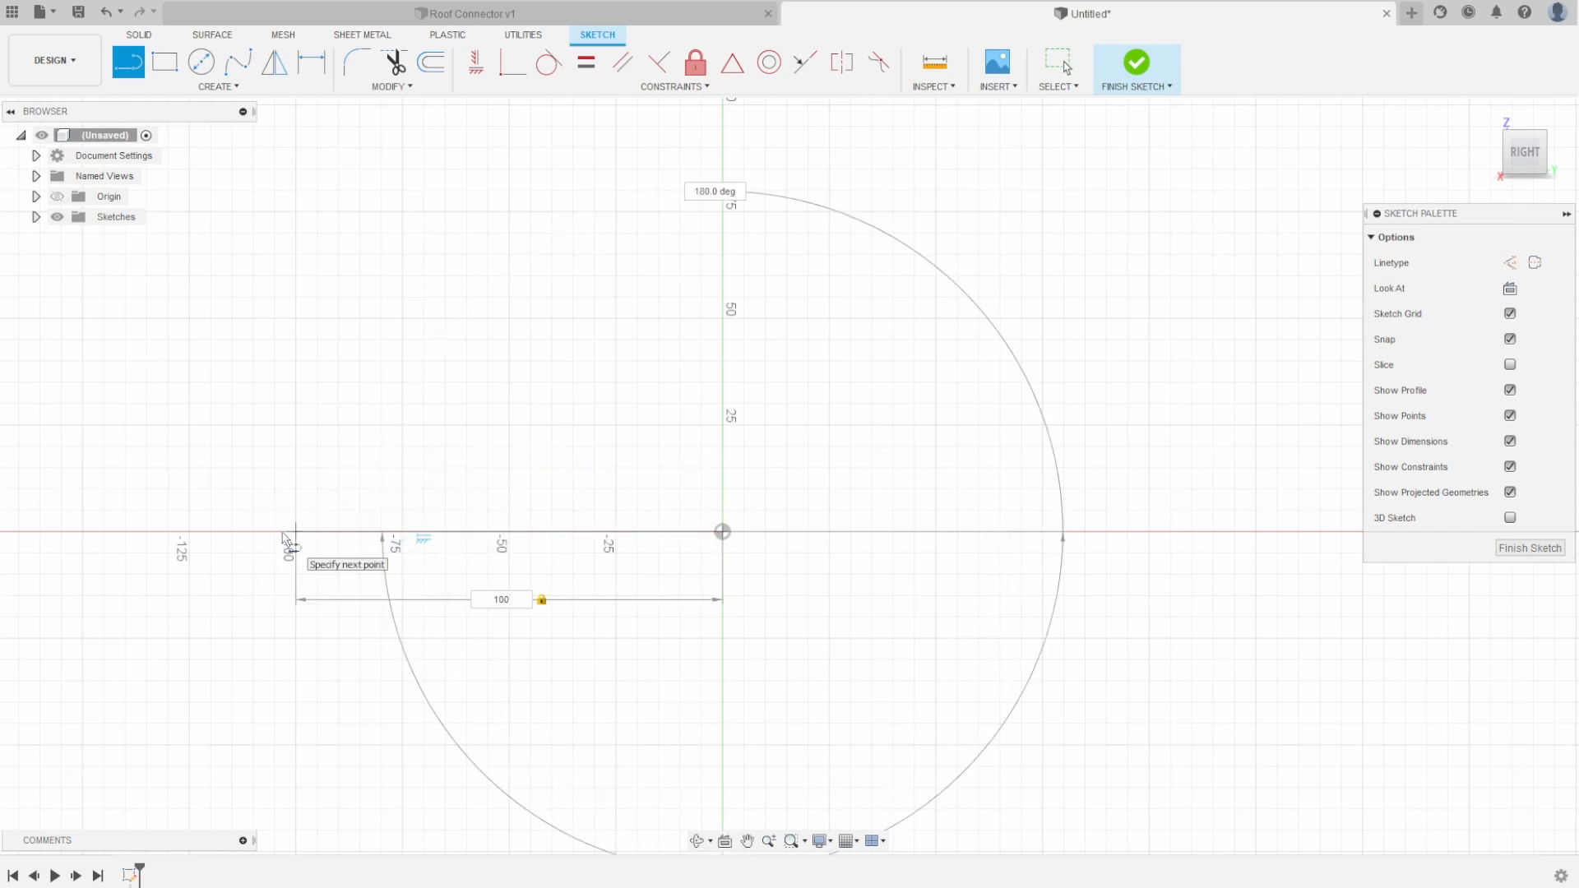
{"action": "key", "text": "Return"}
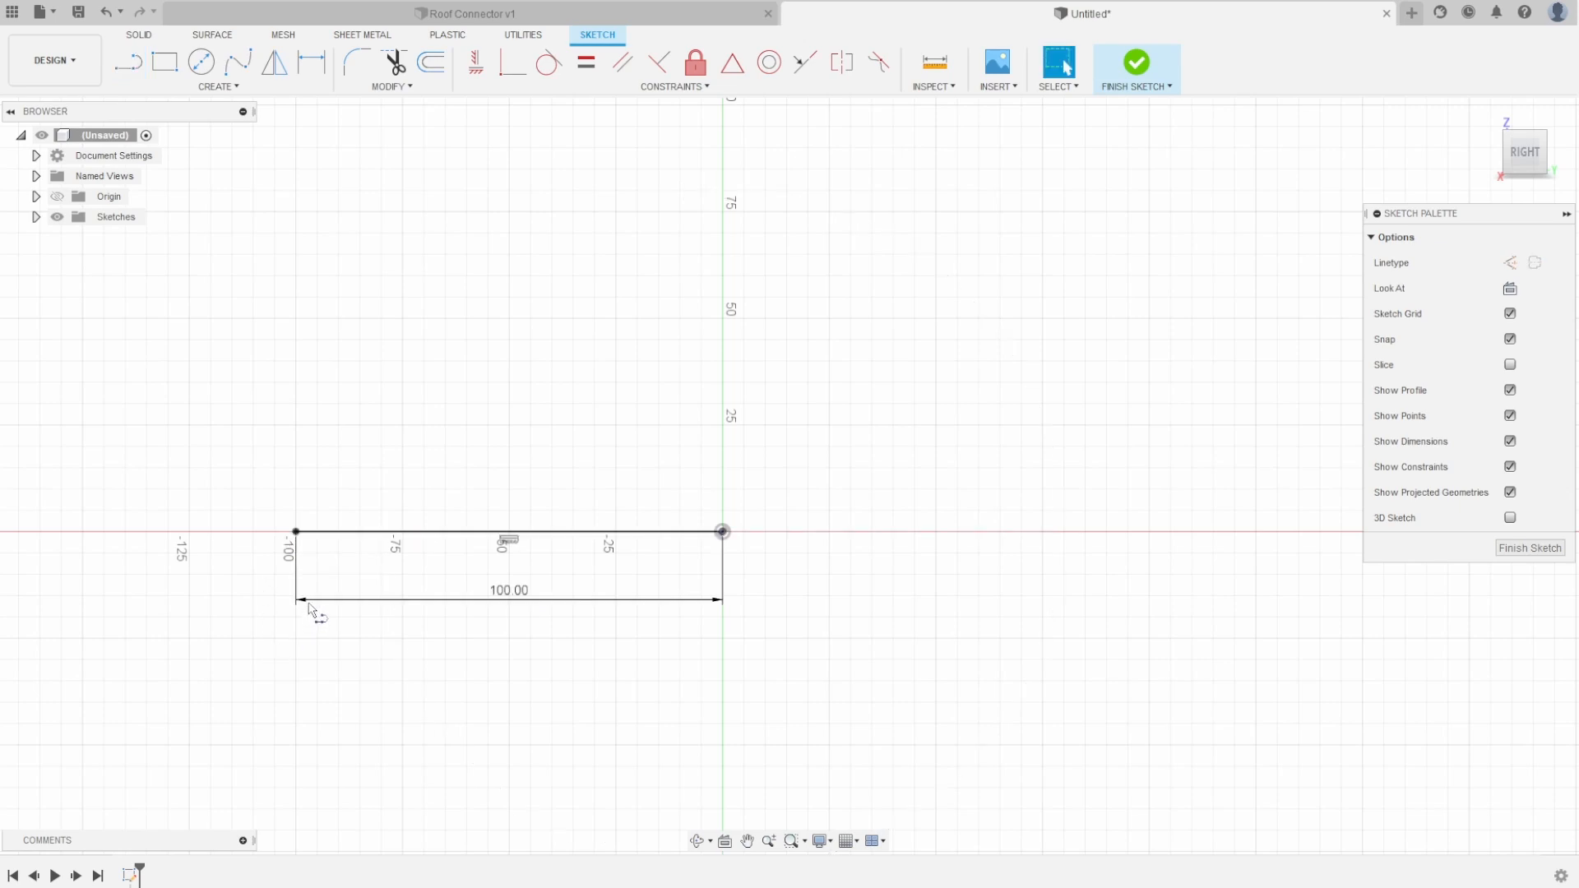
Complete a closed rectangle below the 100 mm line, 23.5 mm high, with its last corner back at the origin
{"action": "key", "text": "l"}
{"action": "left_click", "coordinate": [296, 532]}
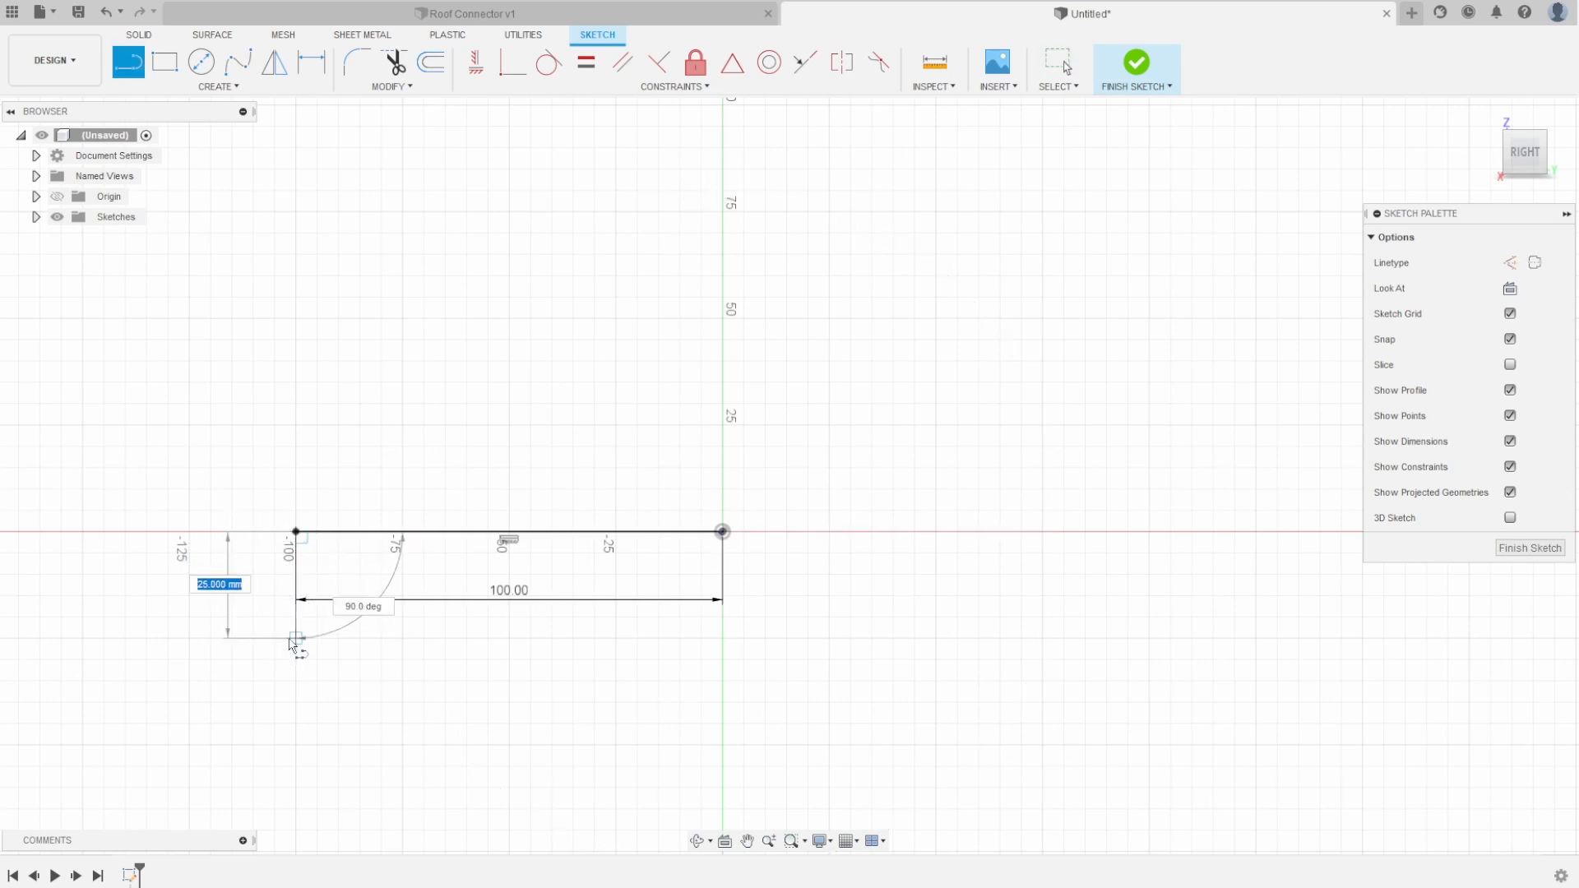
{"action": "type", "text": "2"}
{"action": "key", "text": "Tab"}
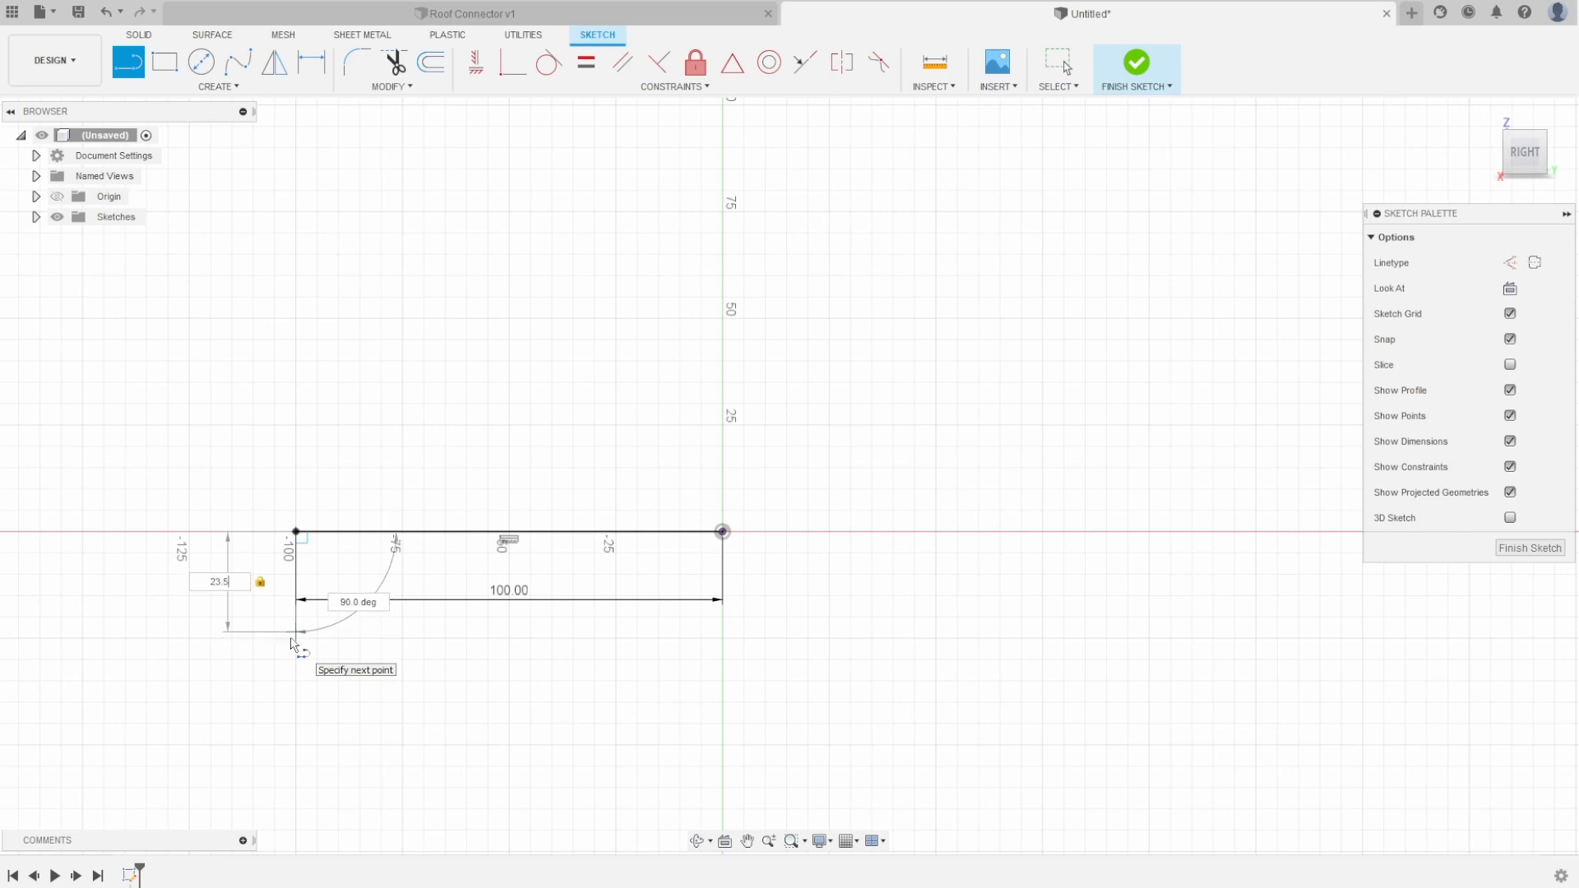
{"action": "key", "text": "Return"}
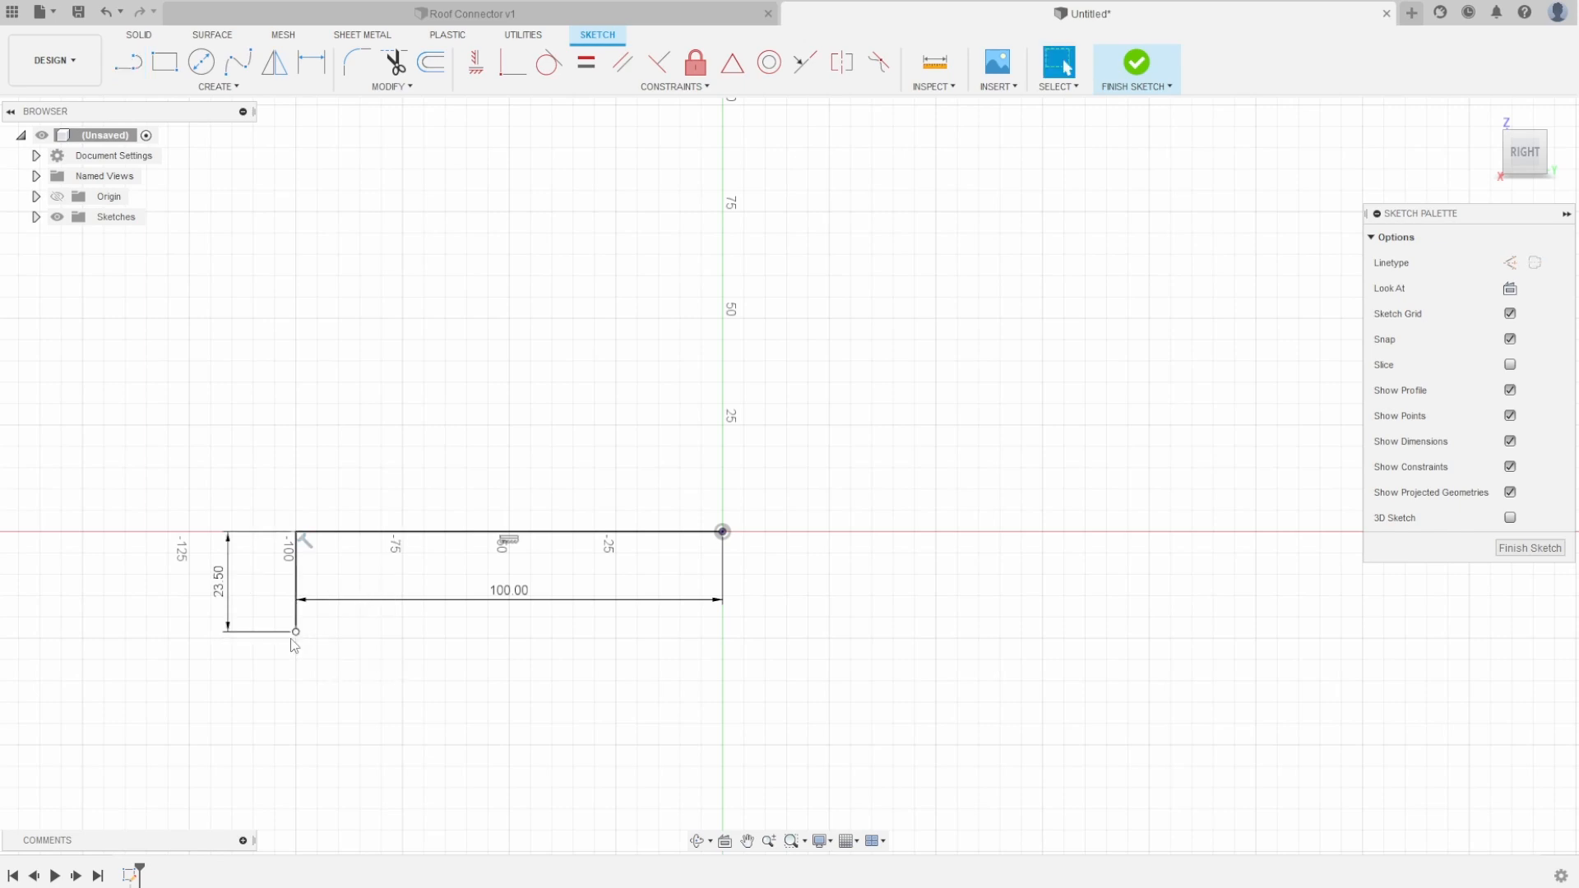
{"action": "key", "text": "l"}
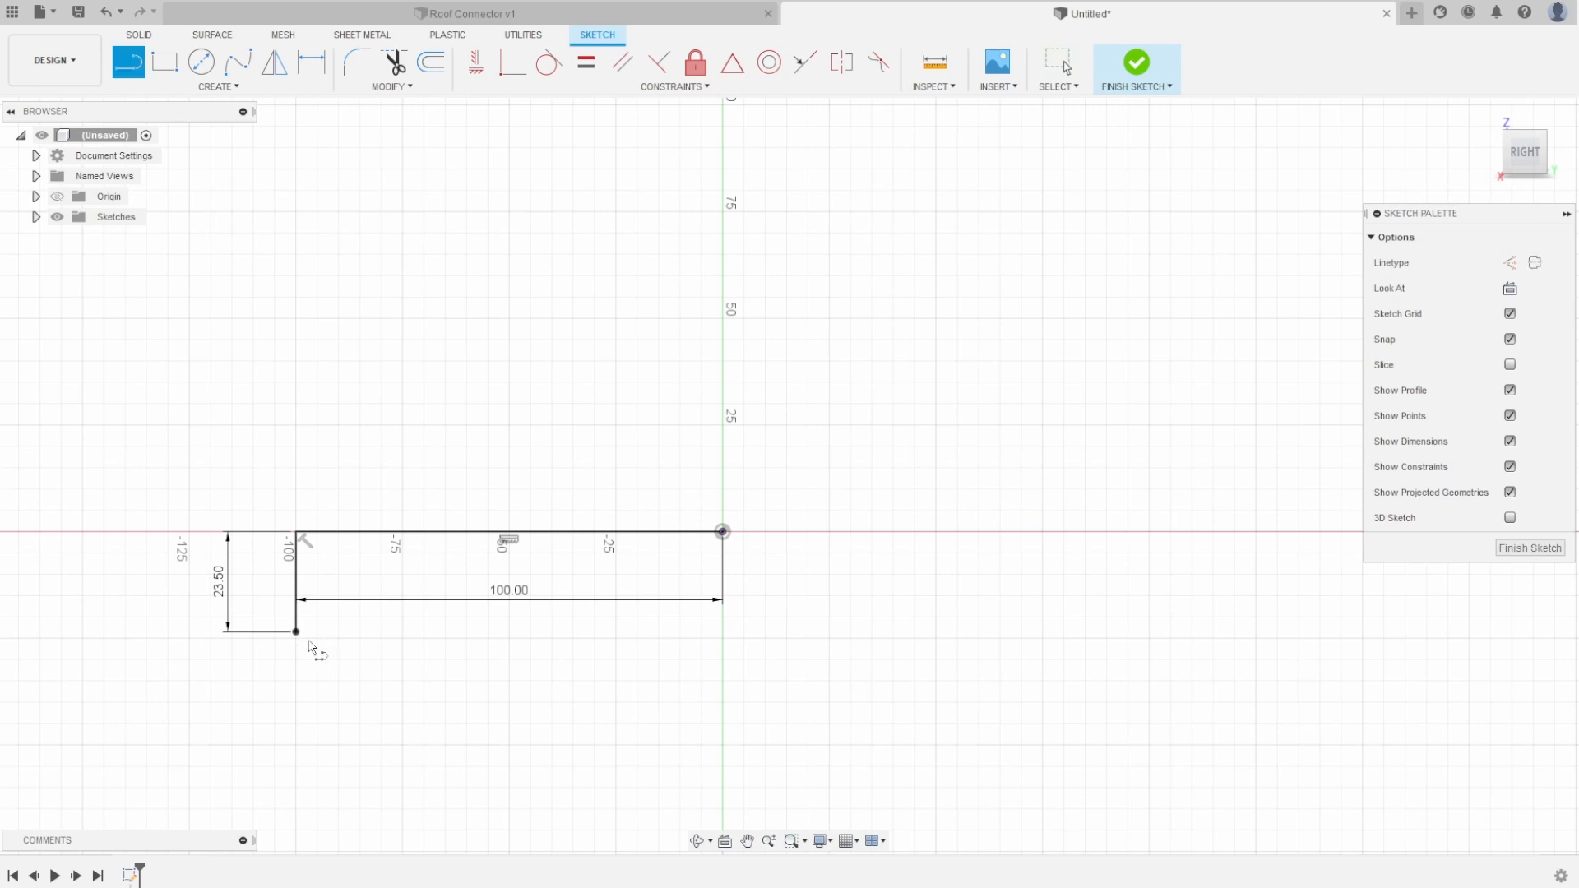
{"action": "left_click", "coordinate": [297, 632]}
{"action": "left_click", "coordinate": [722, 631]}
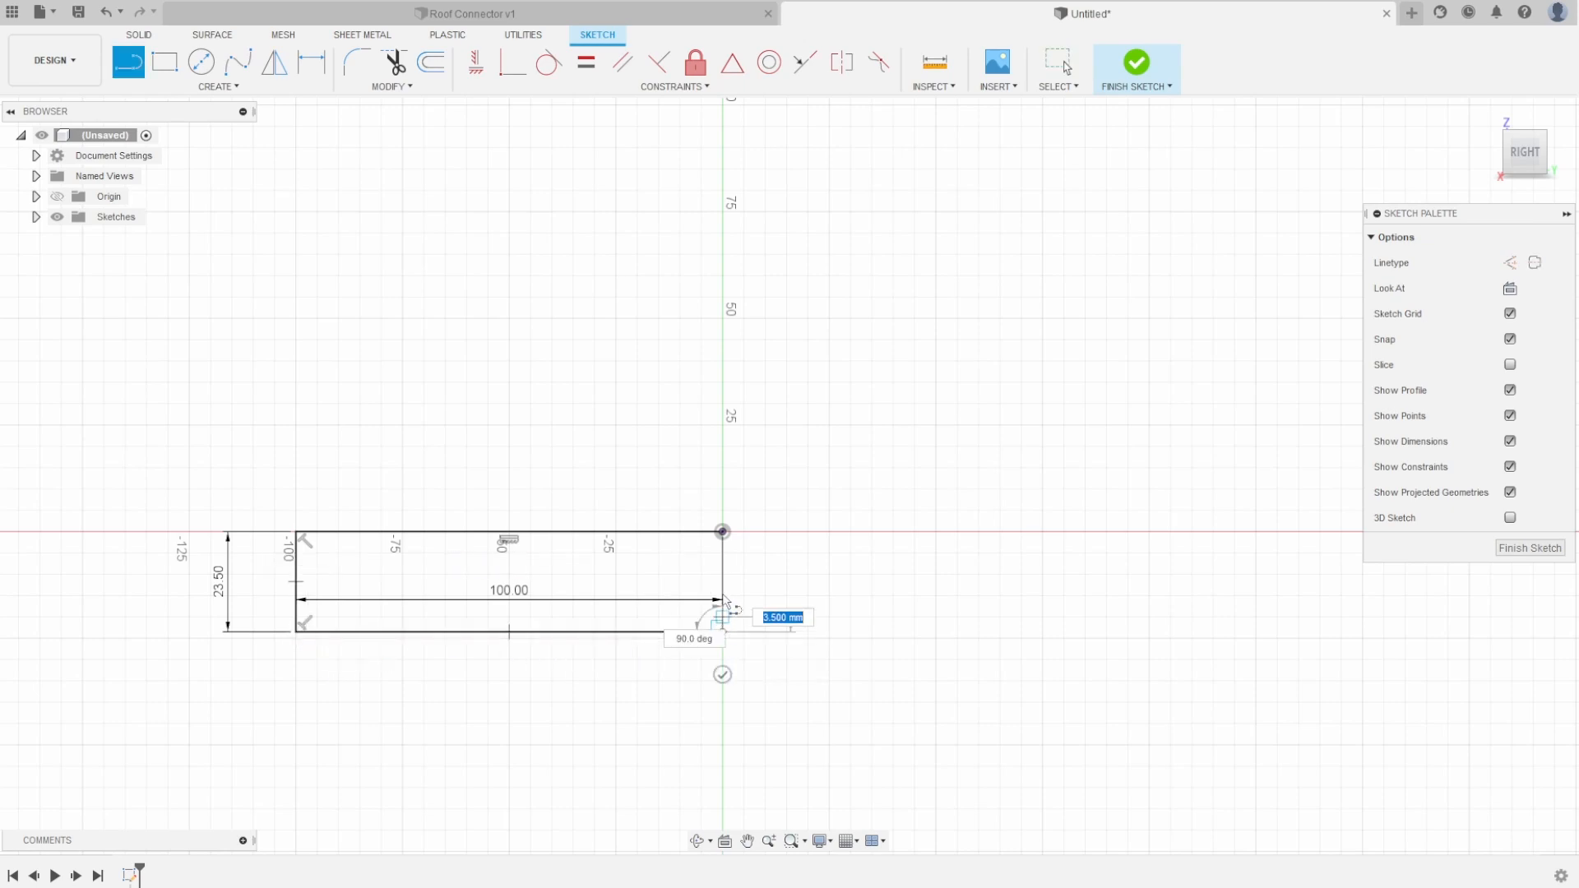
{"action": "left_click", "coordinate": [722, 531]}
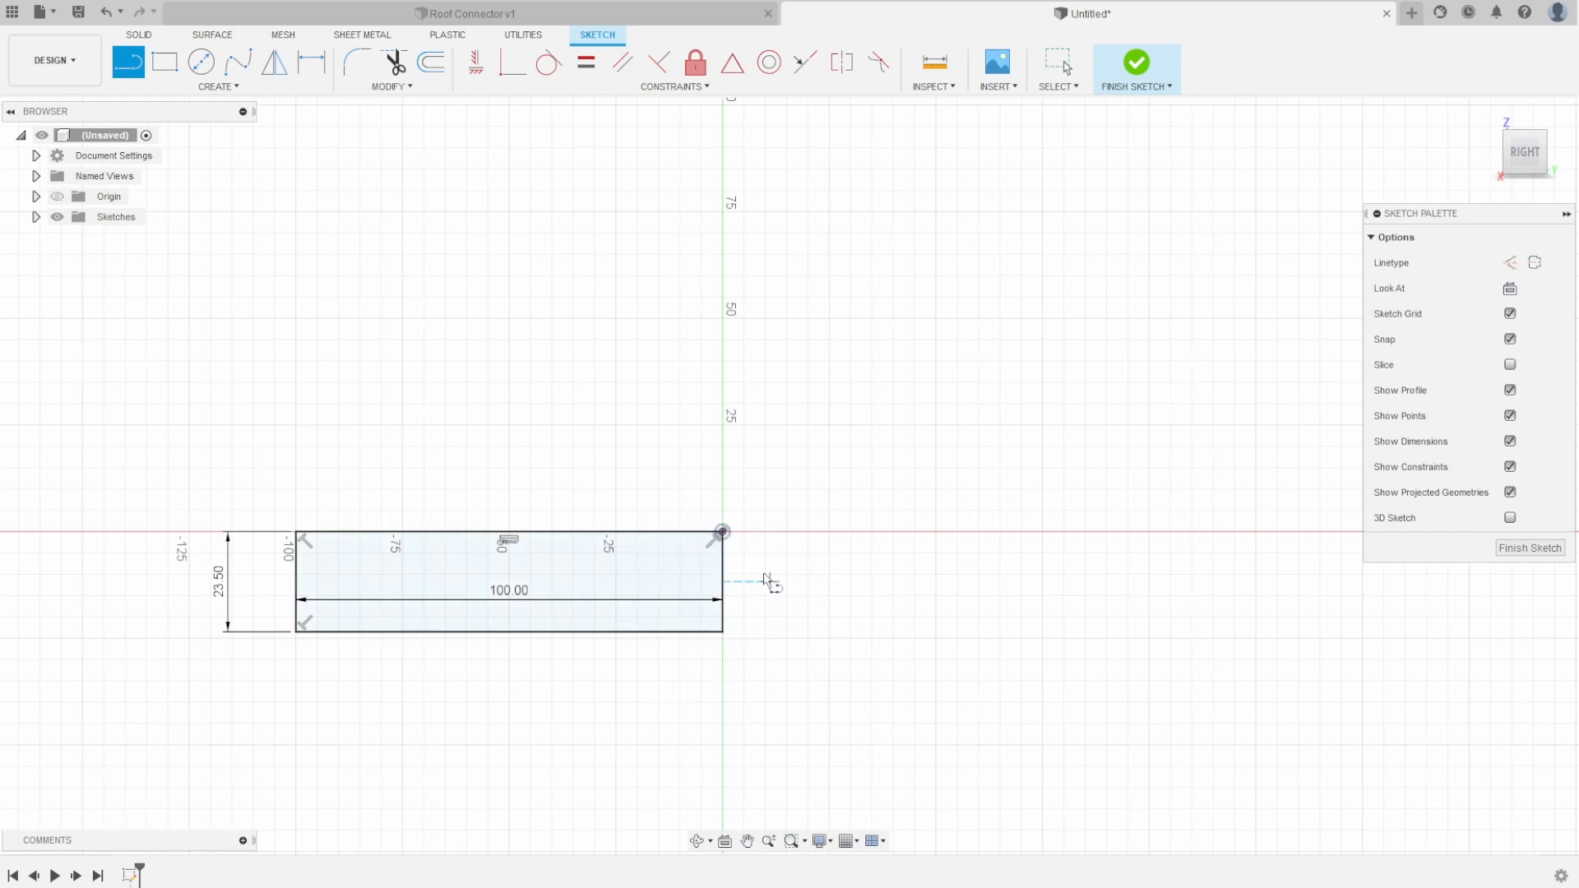
Draw a 100 mm line from the origin sloping down away from the rectangle, at 45° to the vertical edge
{"action": "scroll", "coordinate": [398, 275], "scroll_direction": "down", "scroll_amount": 2}
{"action": "scroll", "coordinate": [781, 707], "scroll_direction": "up", "scroll_amount": 2}
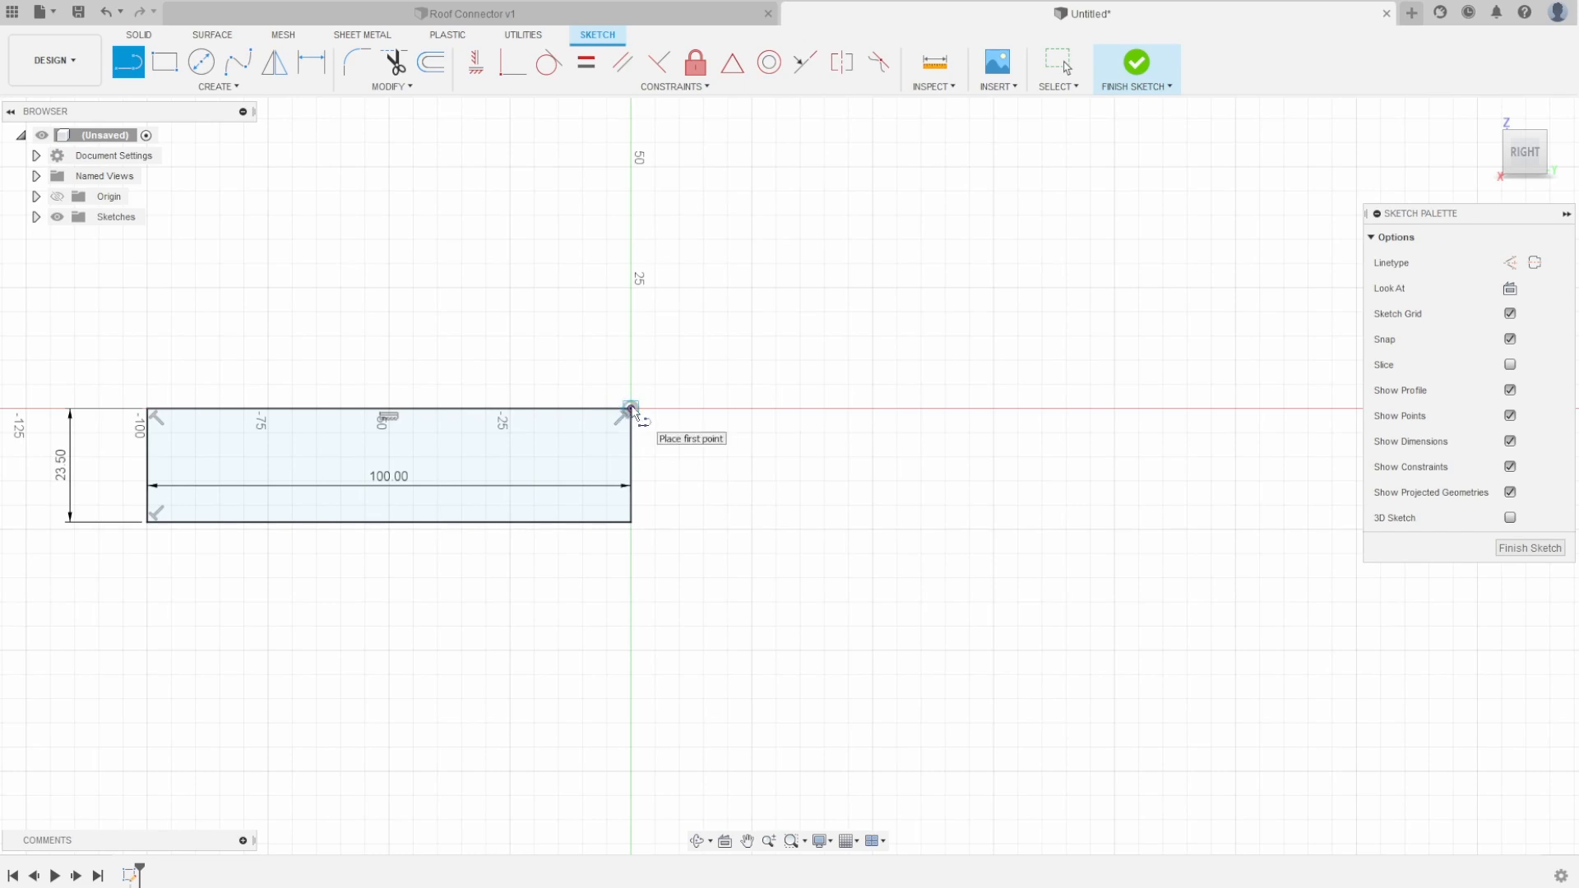
{"action": "left_click", "coordinate": [630, 408]}
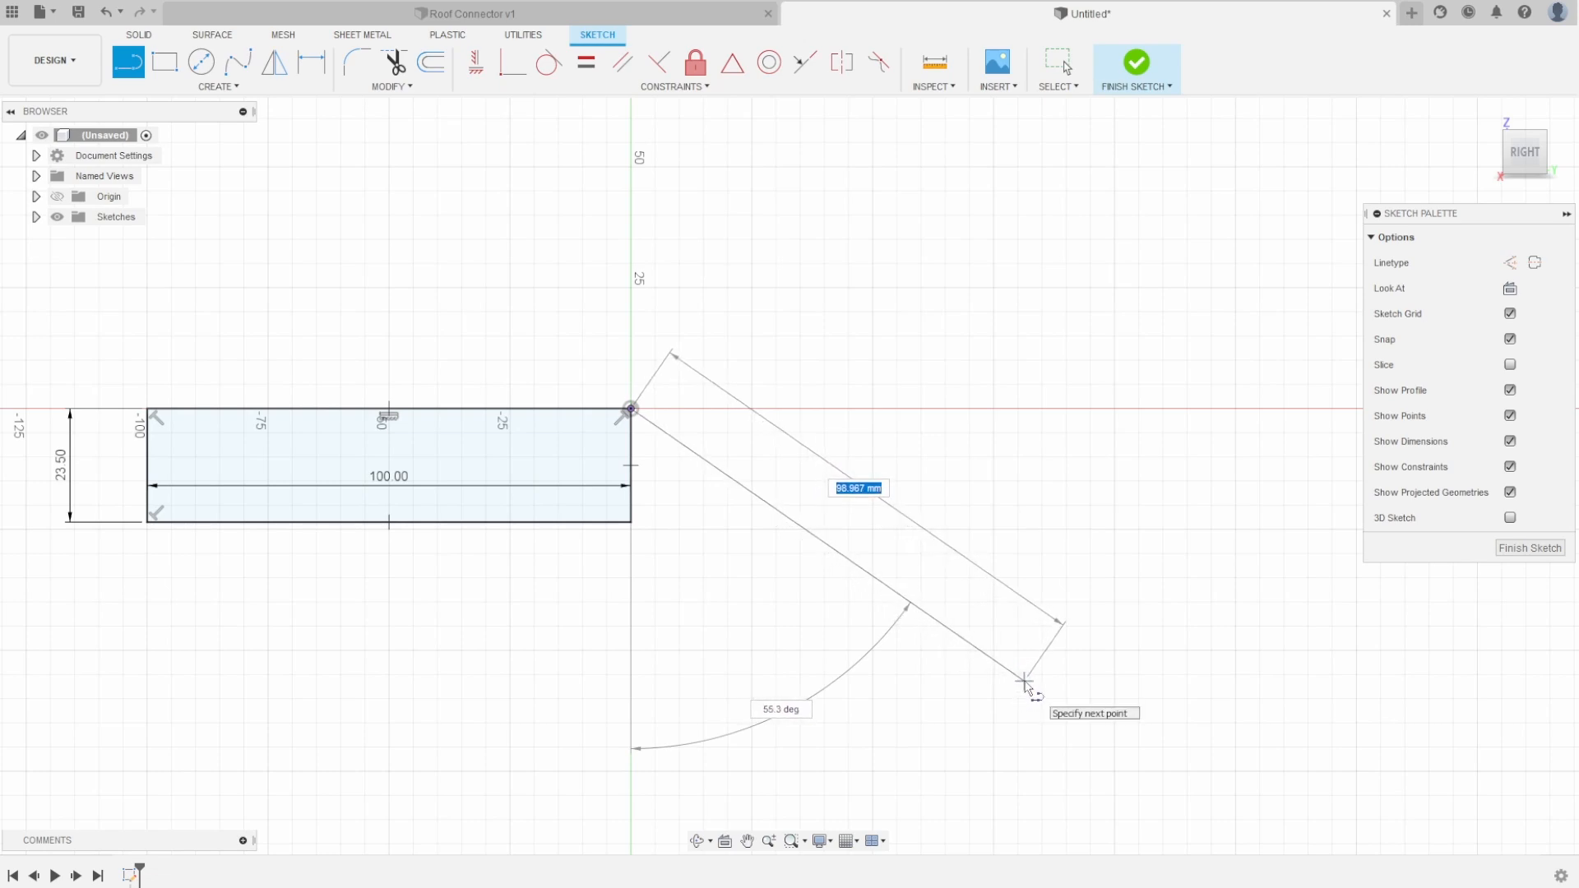
{"action": "type", "text": "100"}
{"action": "key", "text": "Tab"}
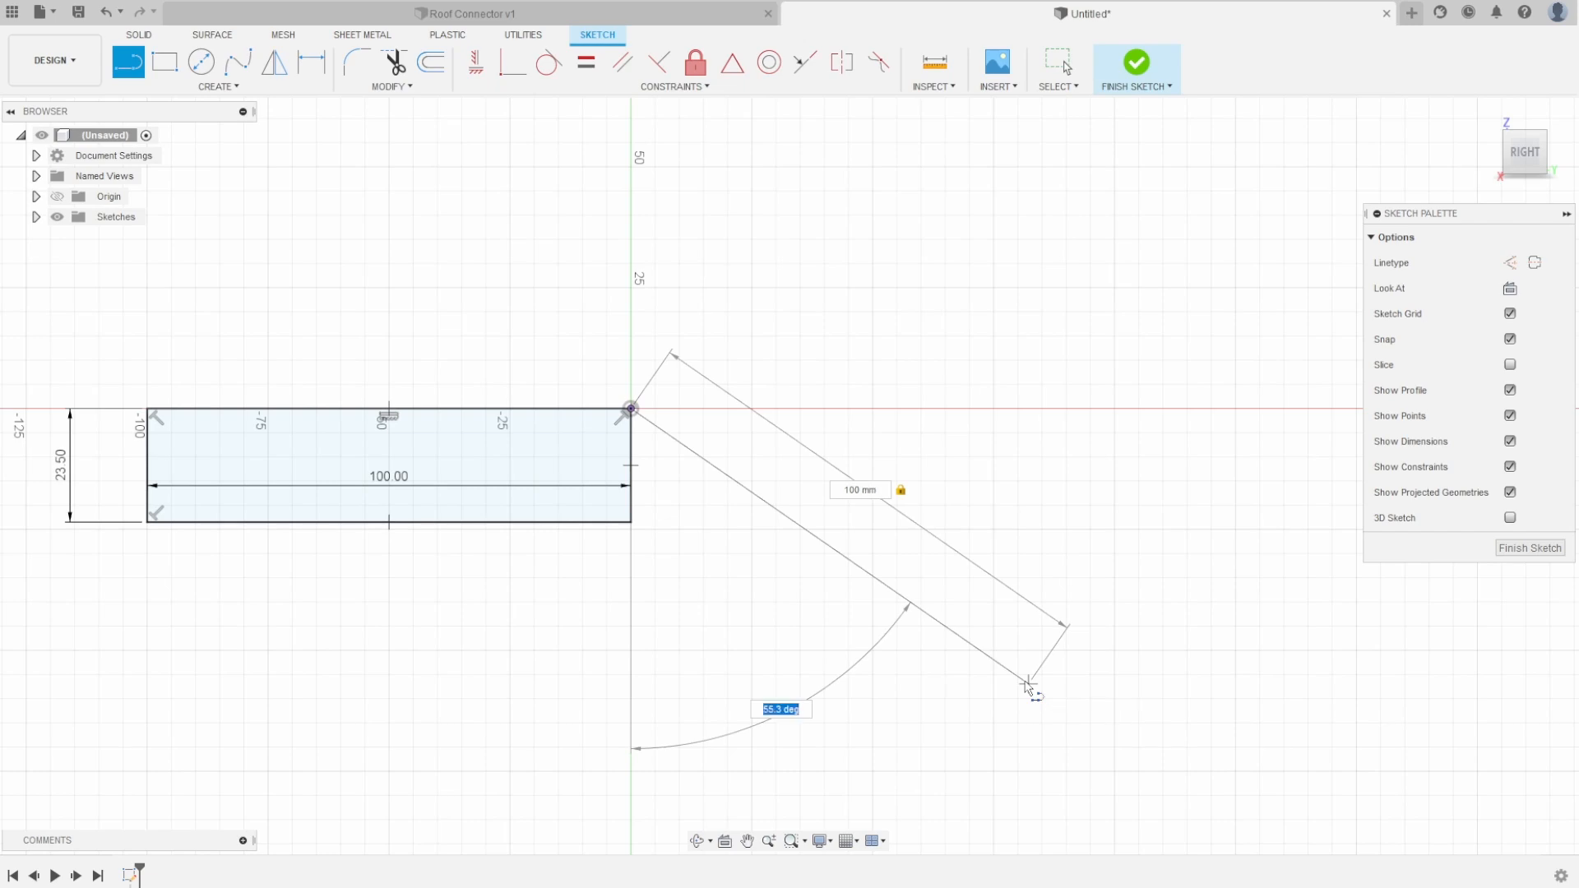
{"action": "type", "text": "45"}
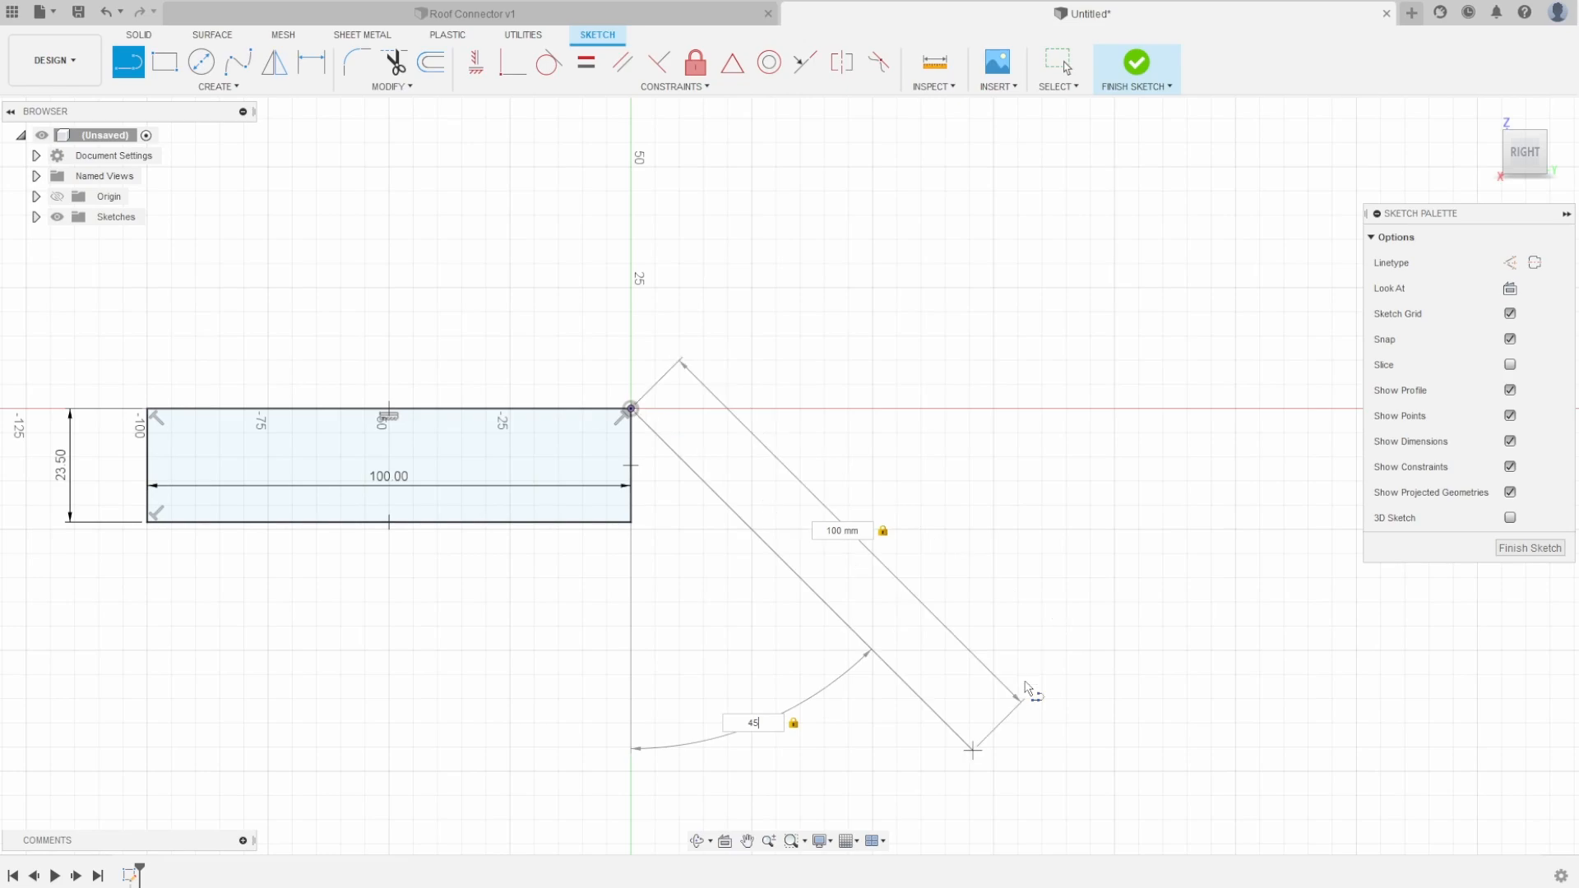
{"action": "key", "text": "Return"}
{"action": "key", "text": "Escape"}
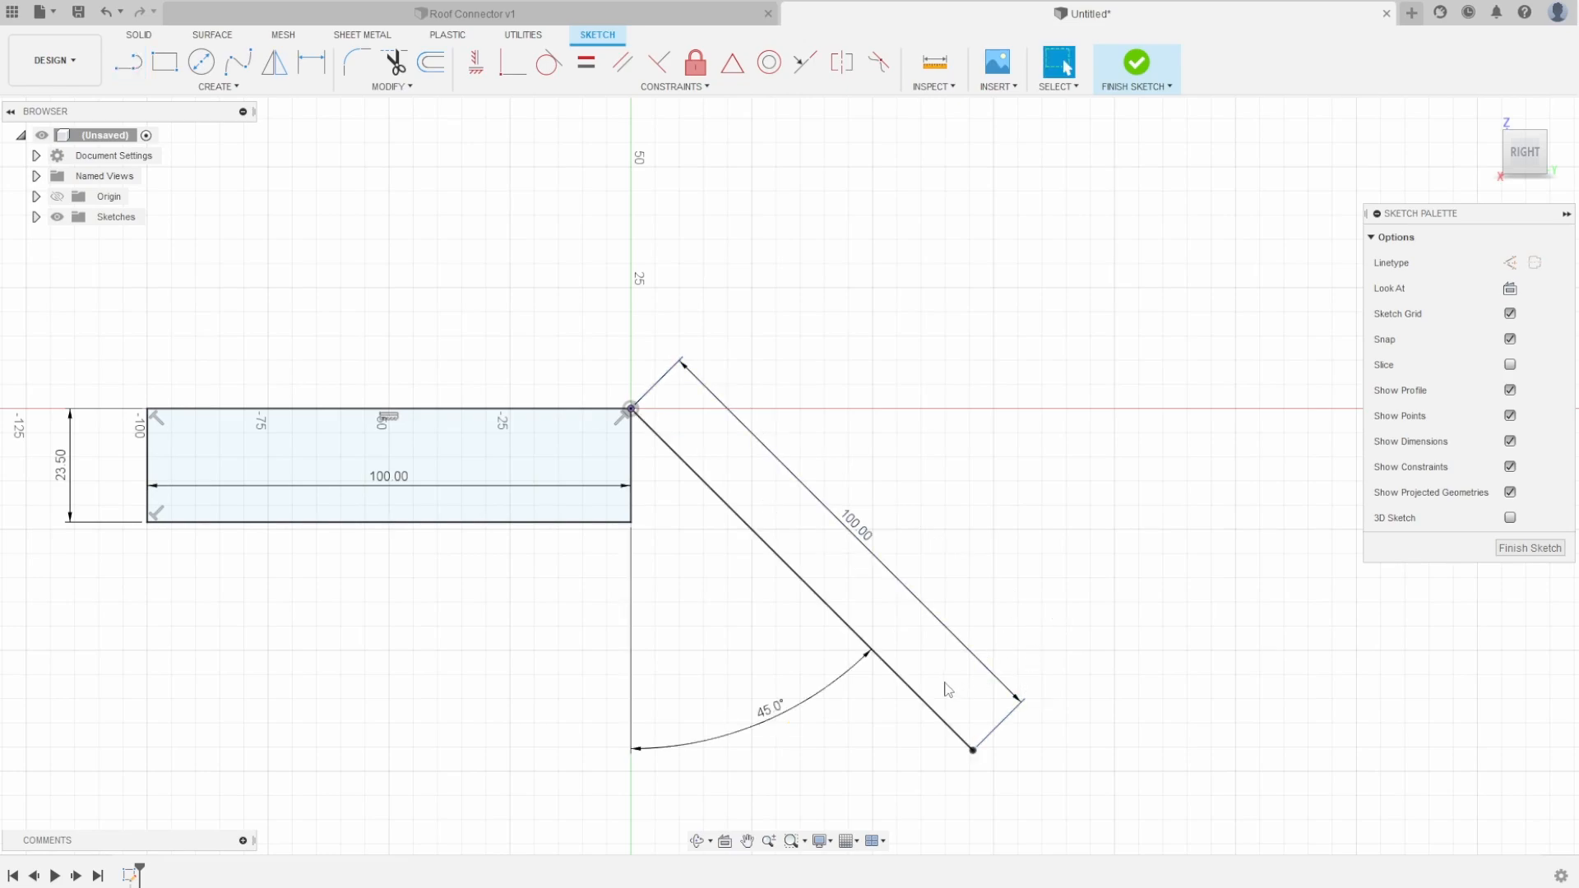
Draw a 23.5 mm line perpendicular to the sloped line, starting inward from its lower end
{"action": "key", "text": "l"}
{"action": "left_click", "coordinate": [973, 749]}
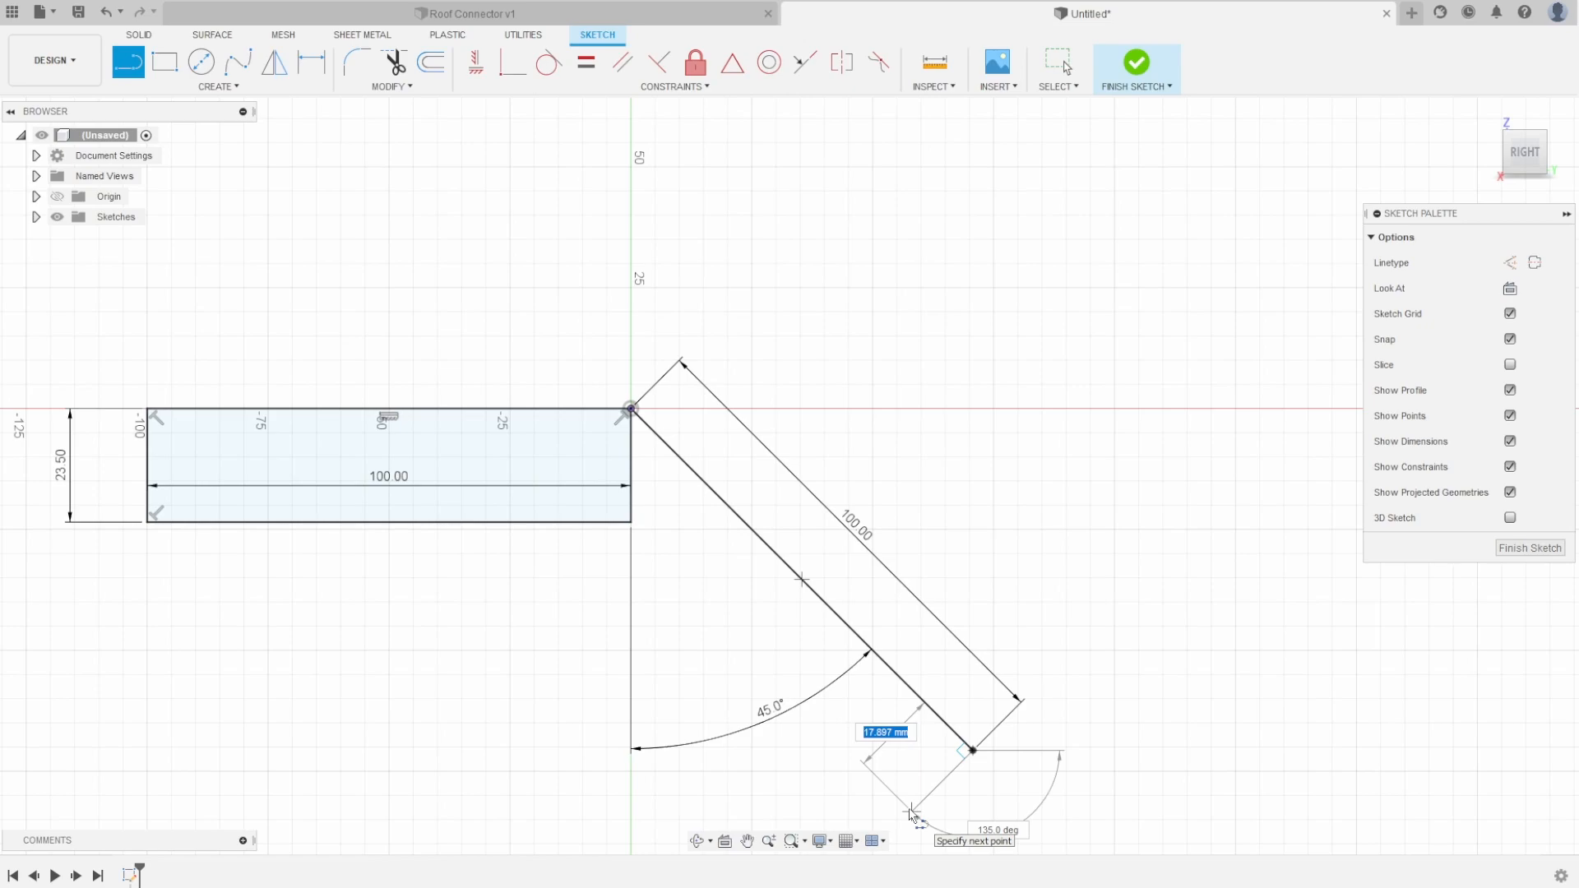
{"action": "type", "text": "23.5"}
{"action": "key", "text": "Return"}
{"action": "key", "text": "Escape"}
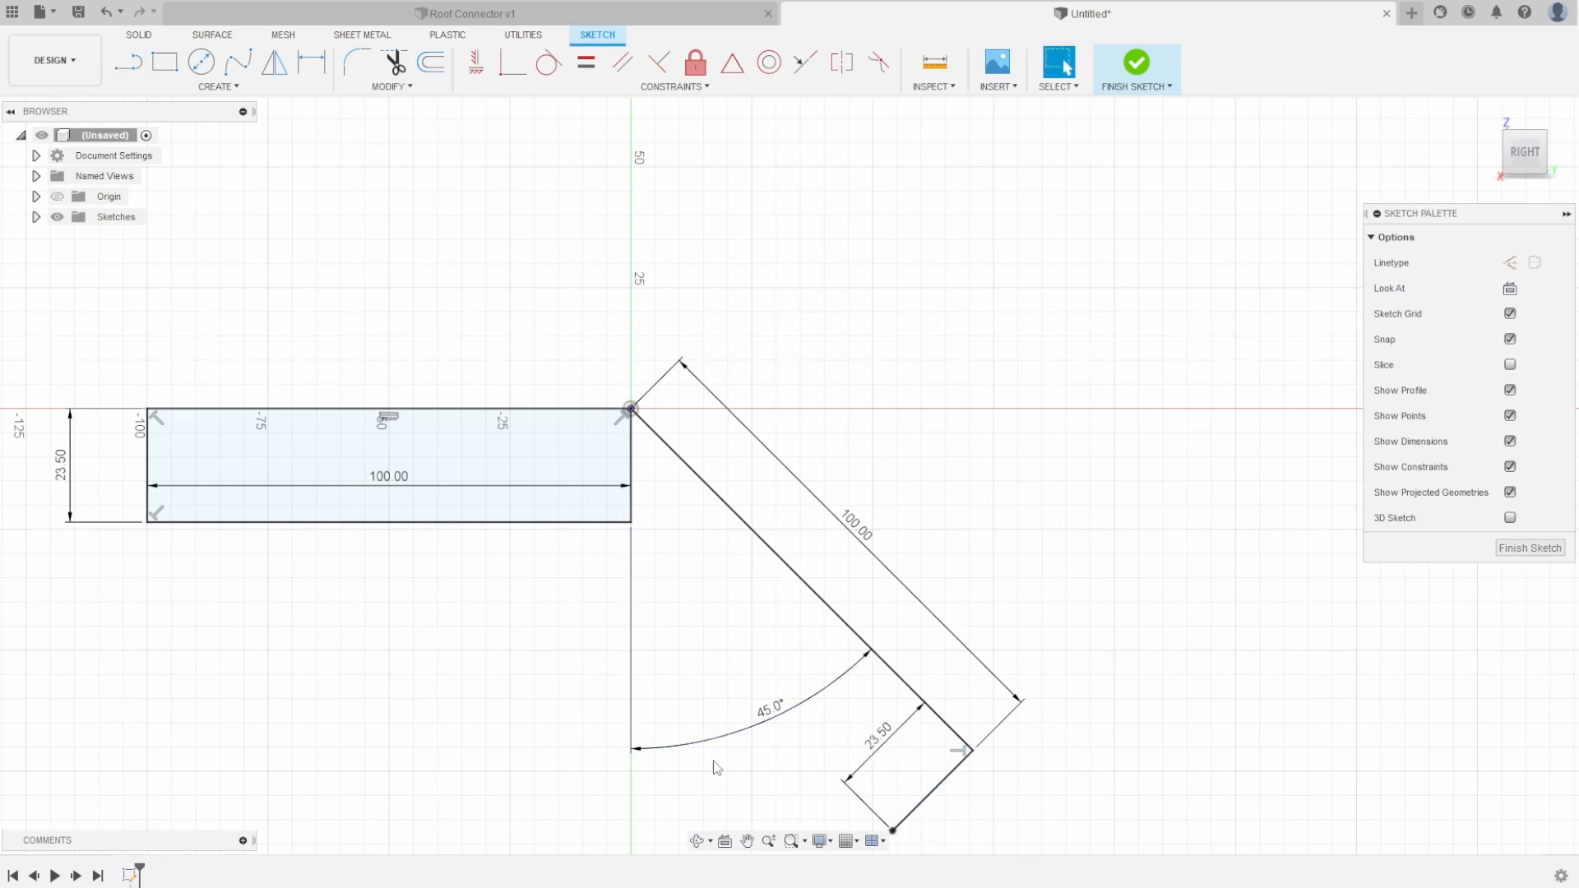
Draw a line parallel to the sloped line back past the rectangle, and a perpendicular line about 28 mm long from the origin crossing it
{"action": "key", "text": "l"}
{"action": "left_click", "coordinate": [894, 830]}
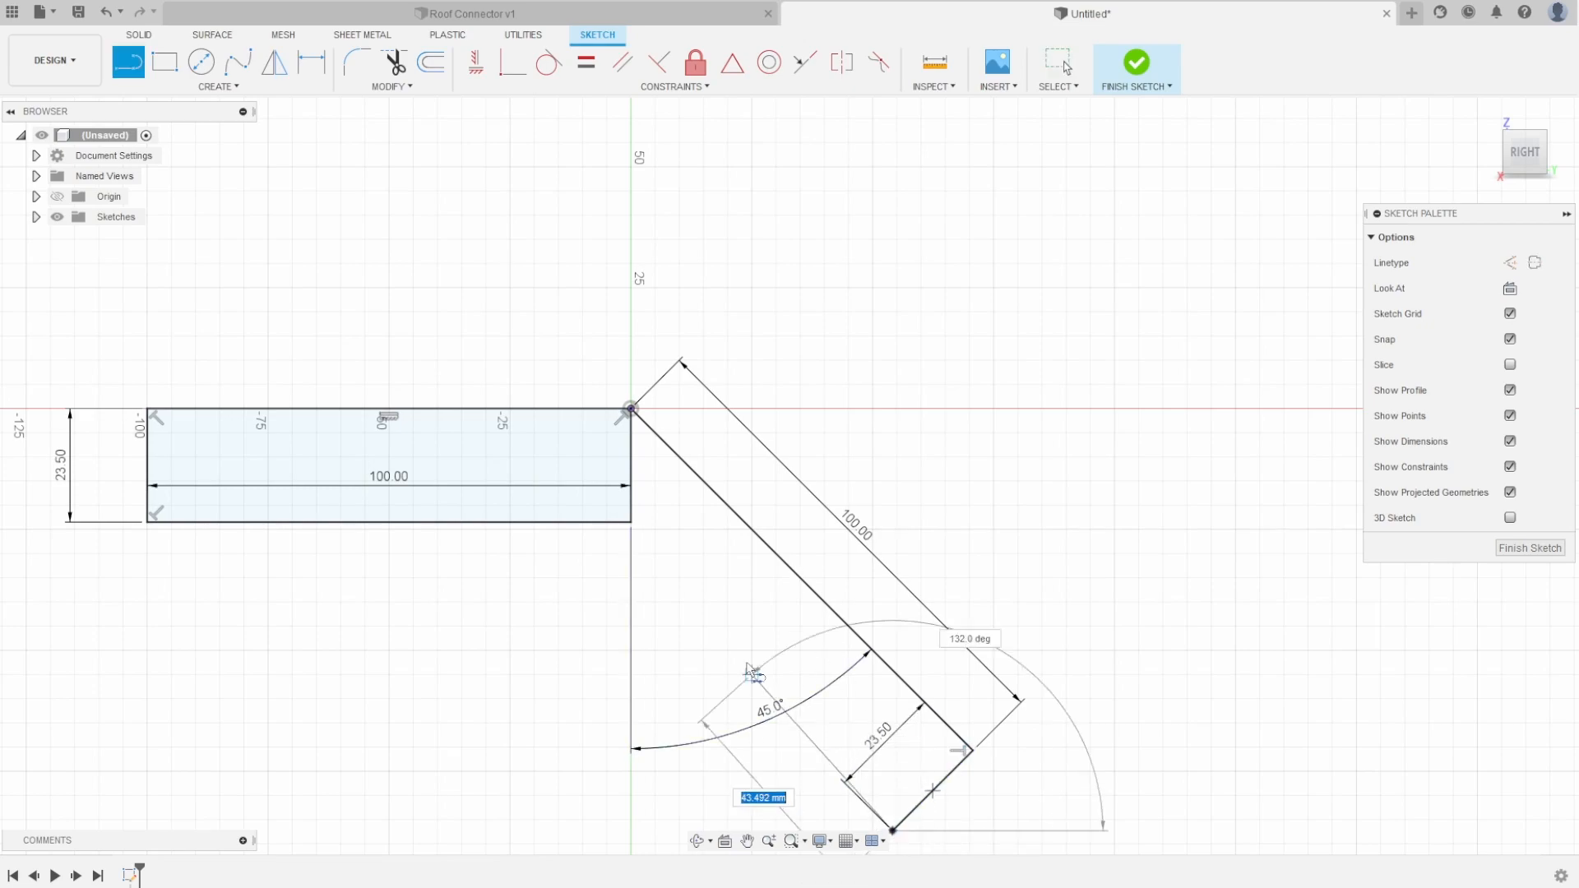
{"action": "left_click", "coordinate": [453, 396]}
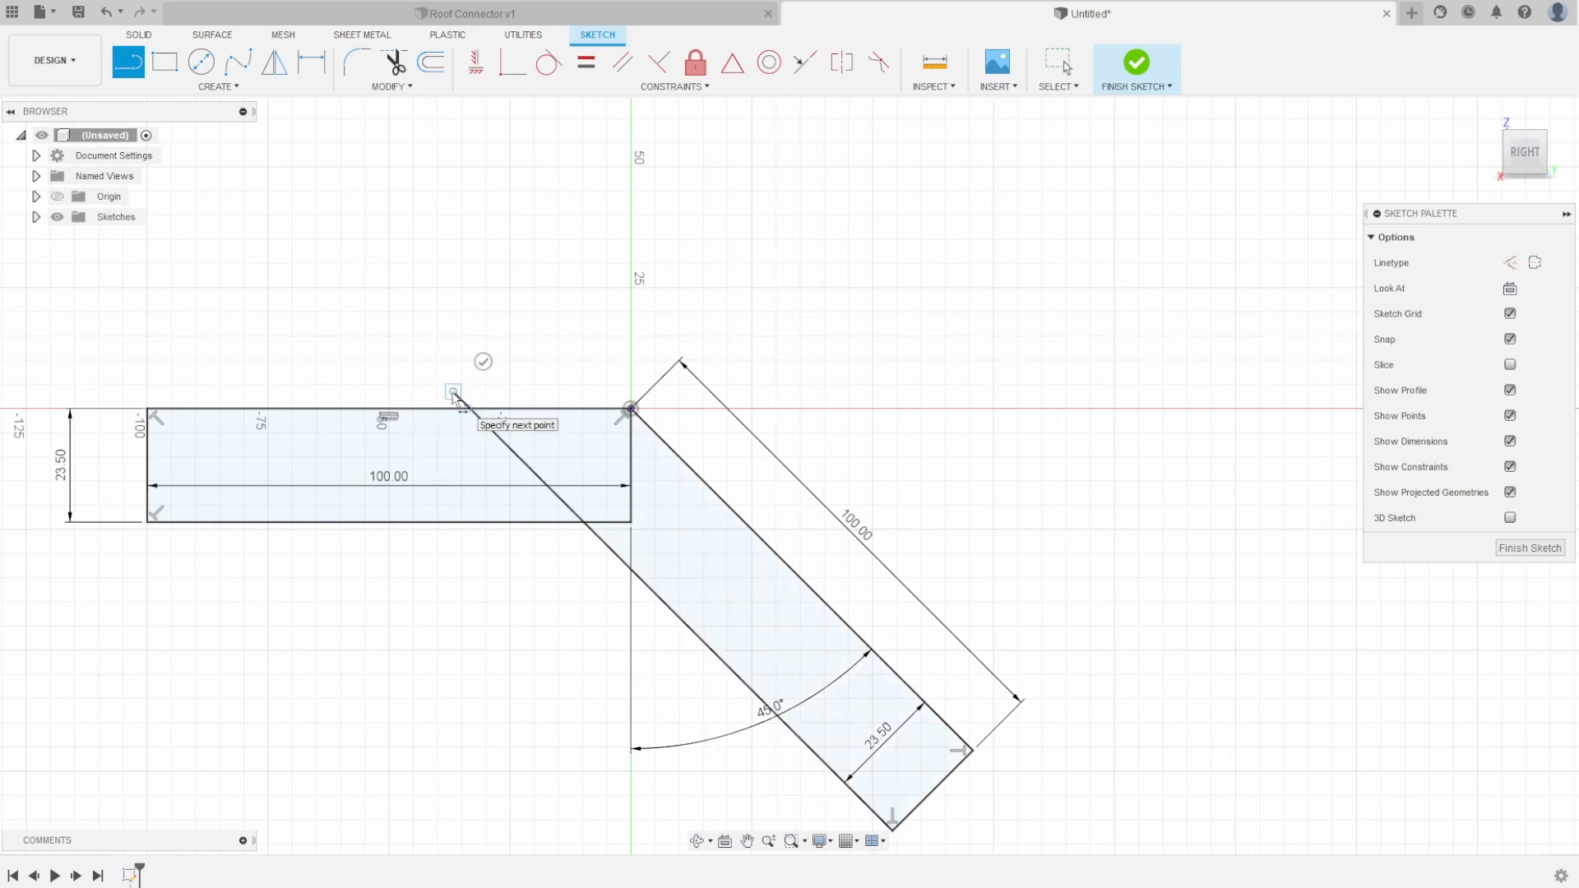
{"action": "key", "text": "Escape"}
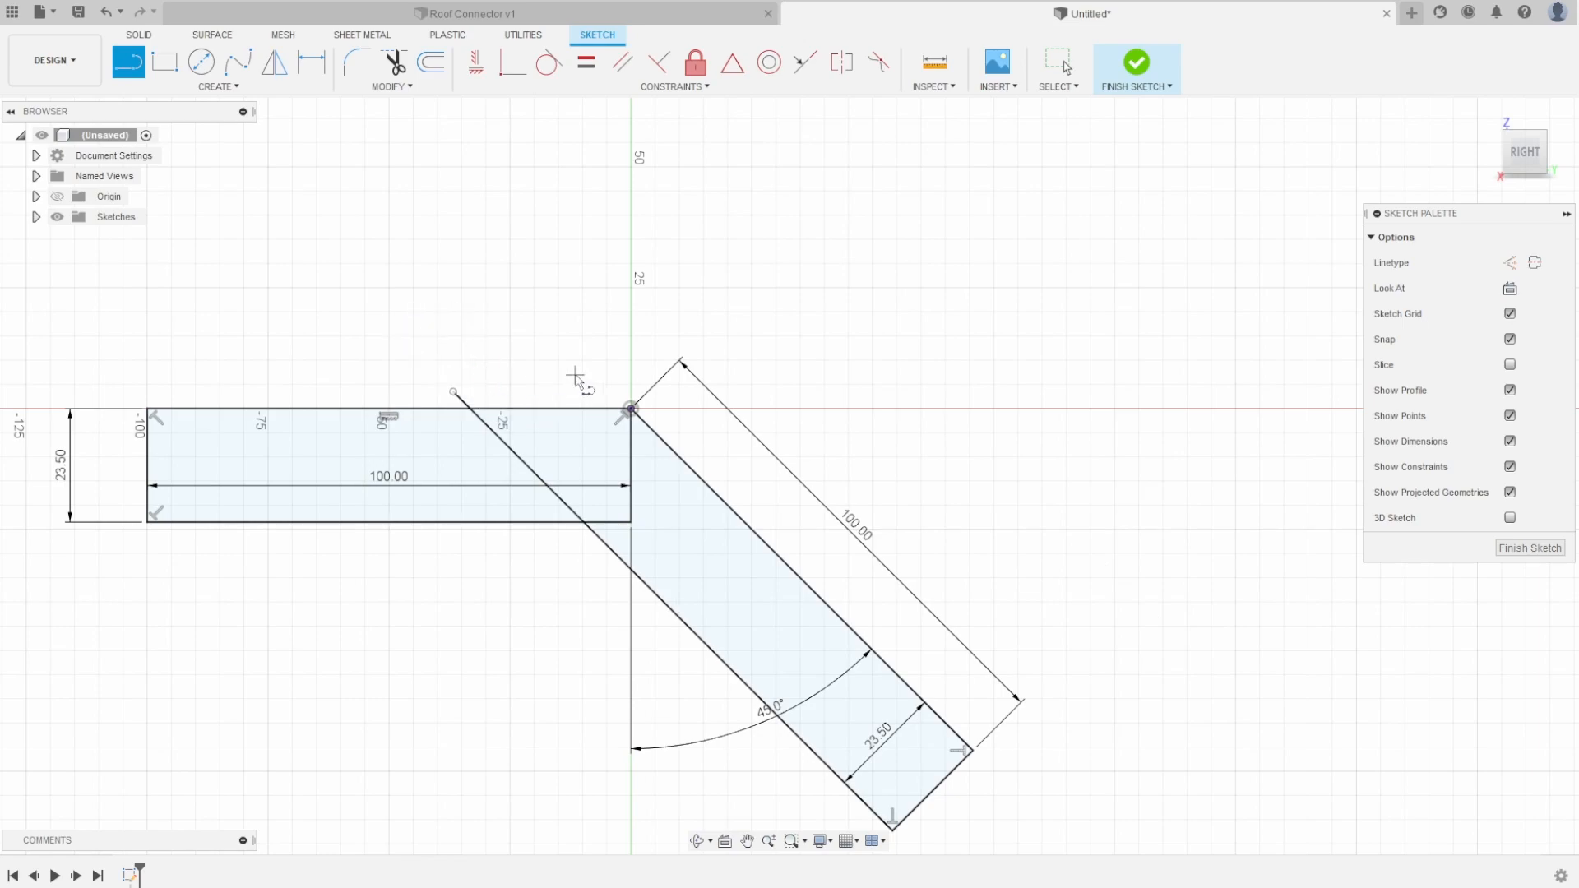
{"action": "left_click", "coordinate": [630, 409]}
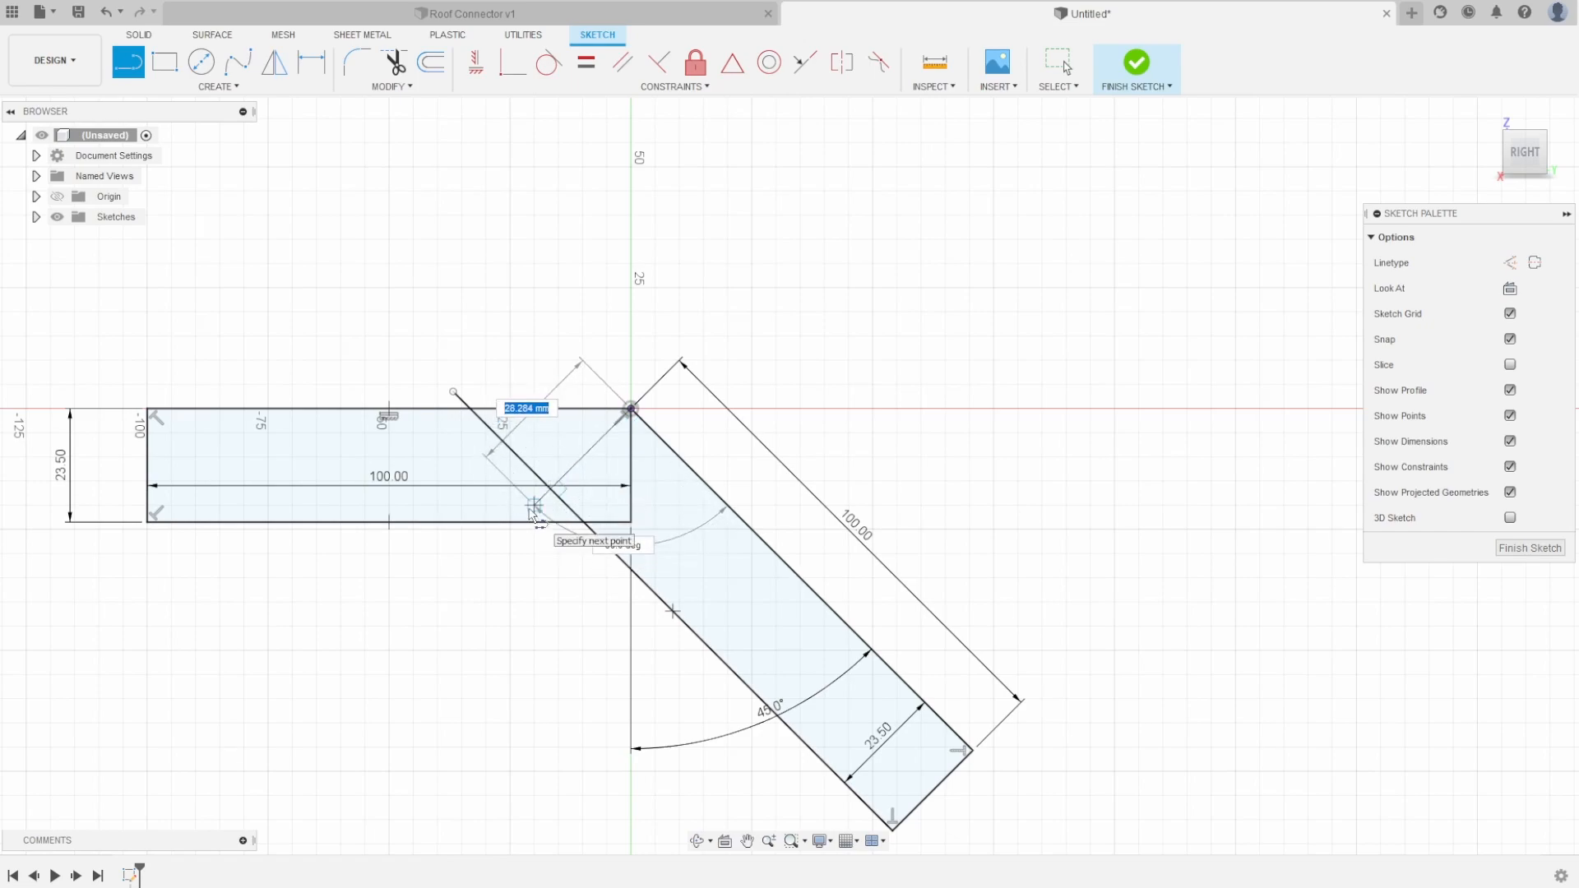
{"action": "left_click", "coordinate": [535, 505]}
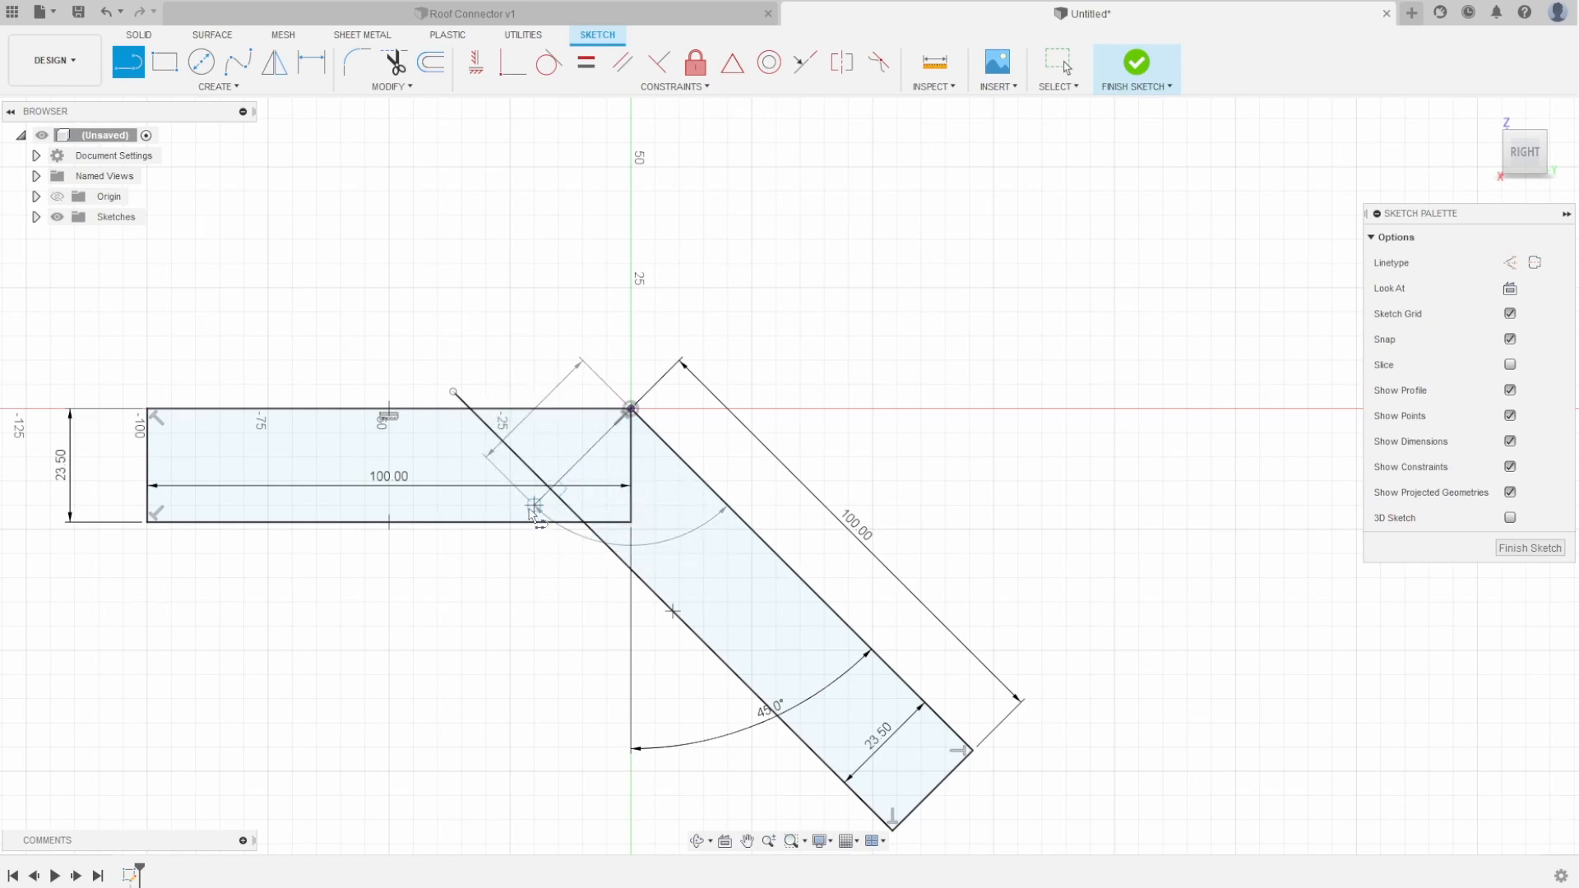
{"action": "key", "text": "Escape"}
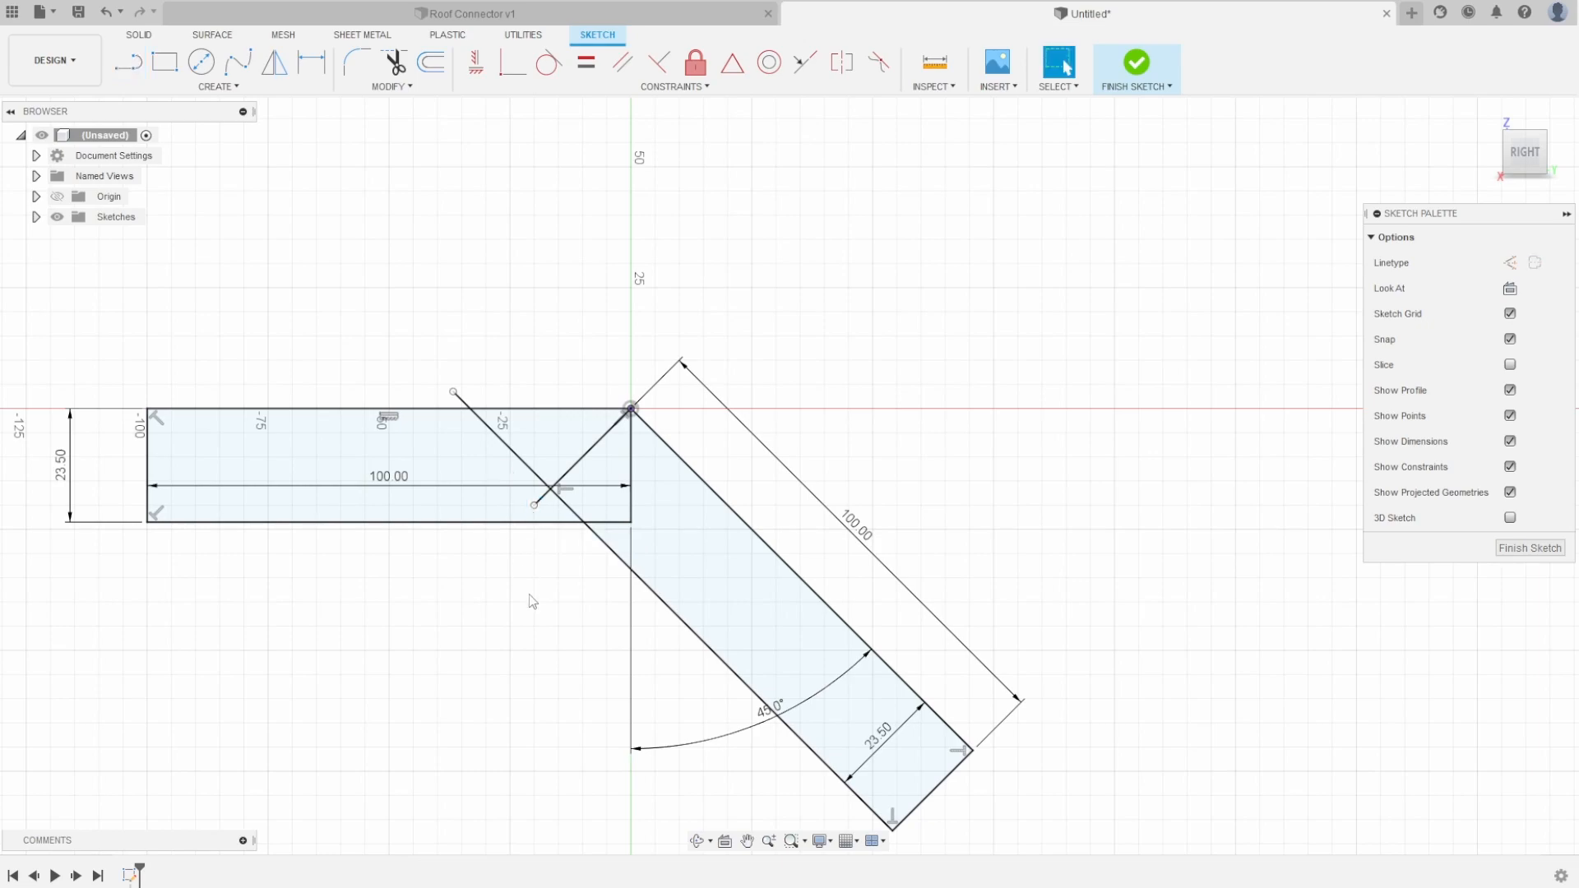
Trim the overhanging ends of the two crossing lines to close the sloped rectangle, and finish the sketch
{"action": "key", "text": "t"}
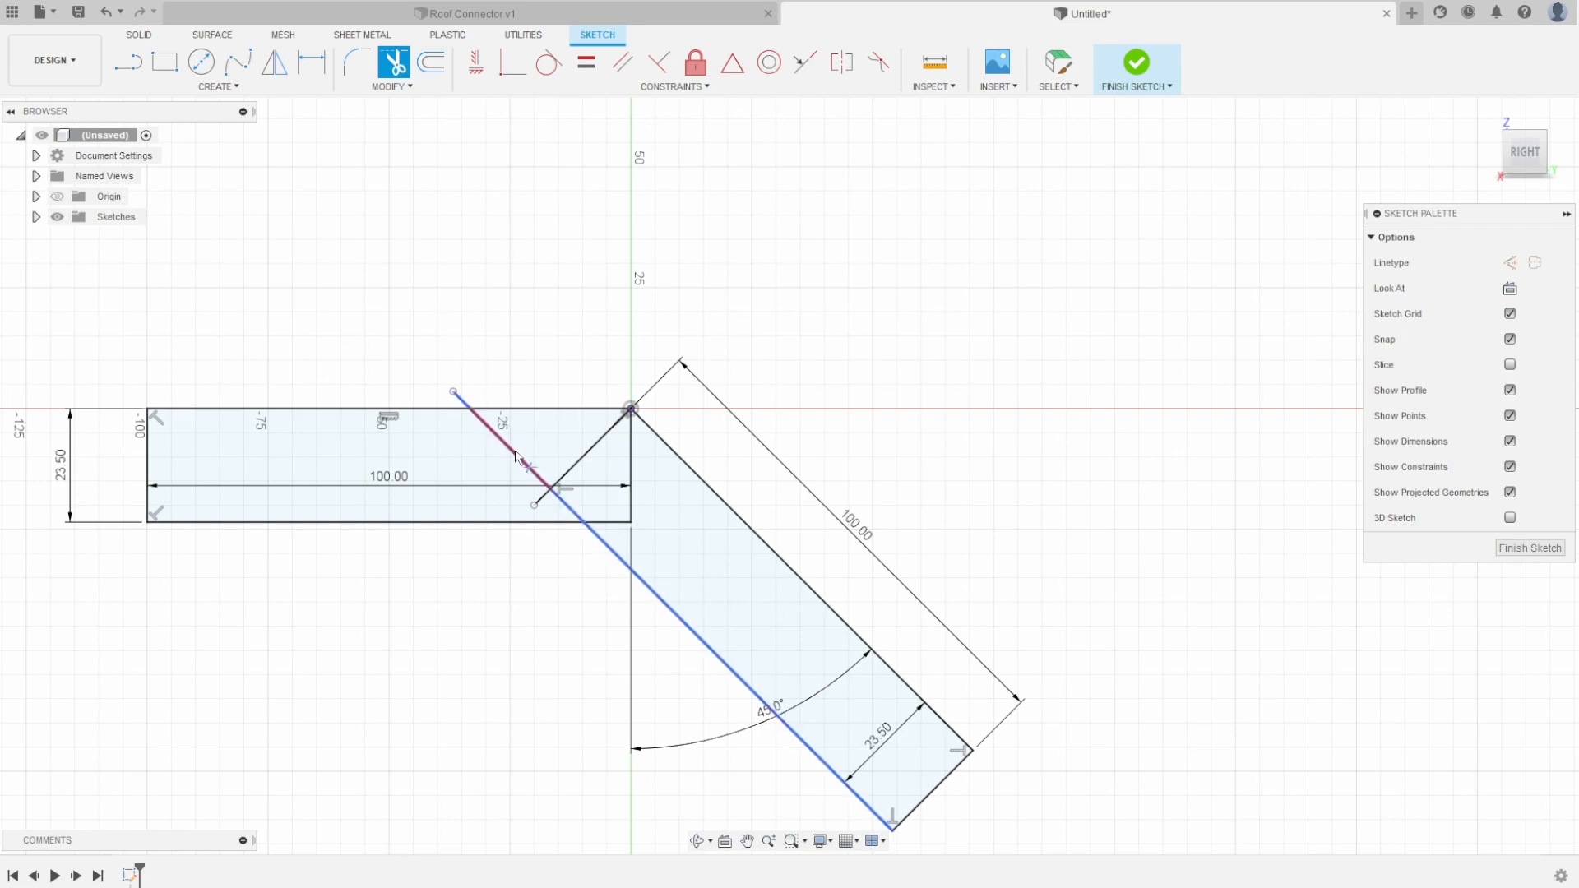
{"action": "left_click", "coordinate": [544, 499]}
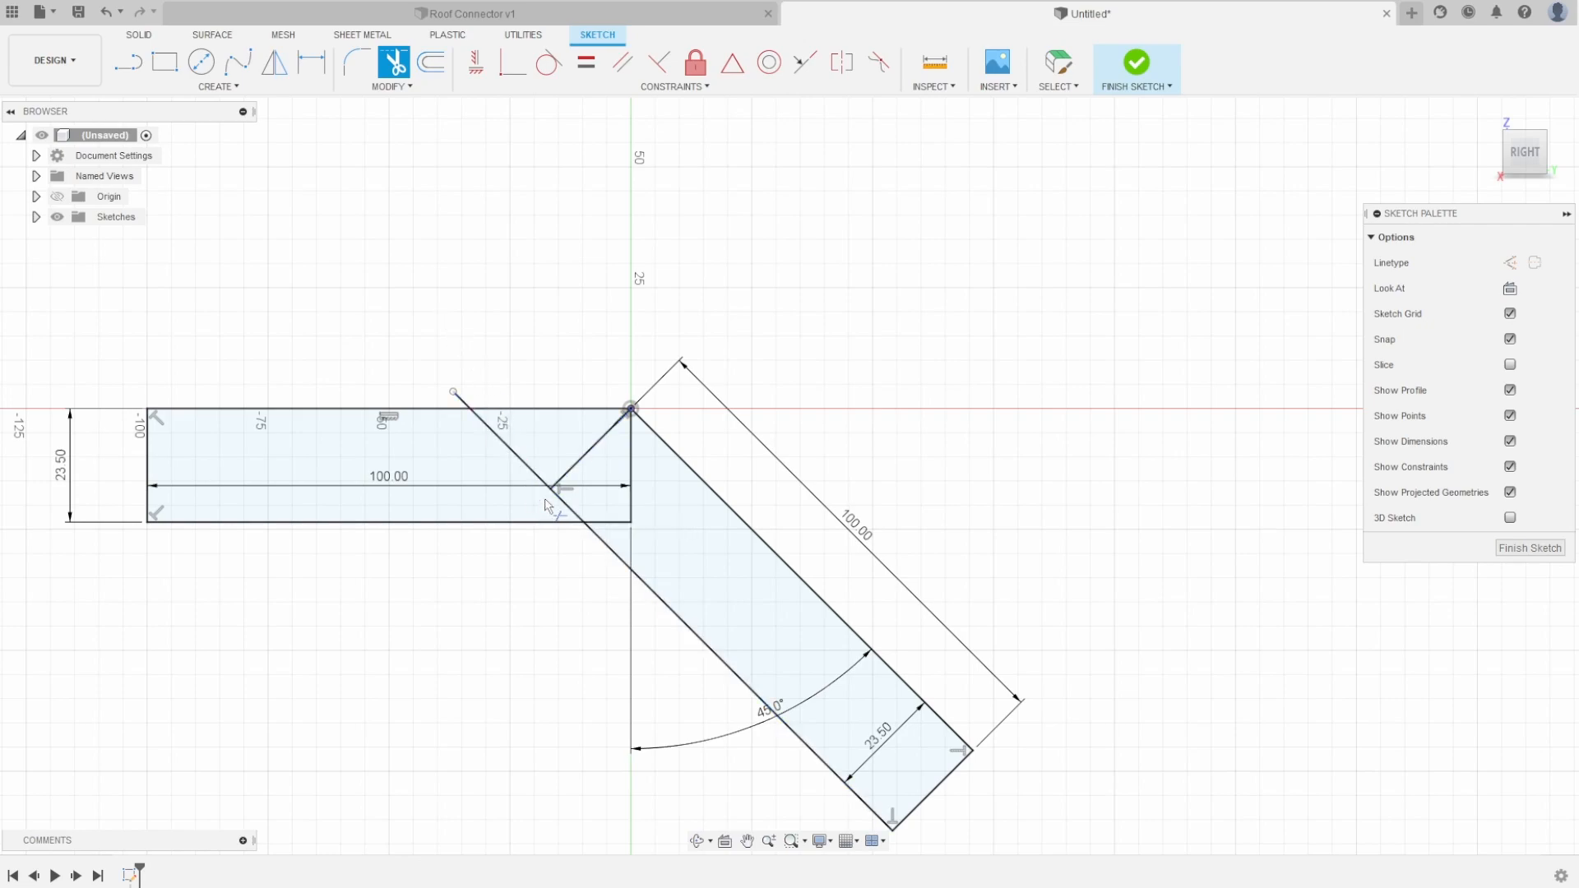
{"action": "left_click", "coordinate": [485, 423]}
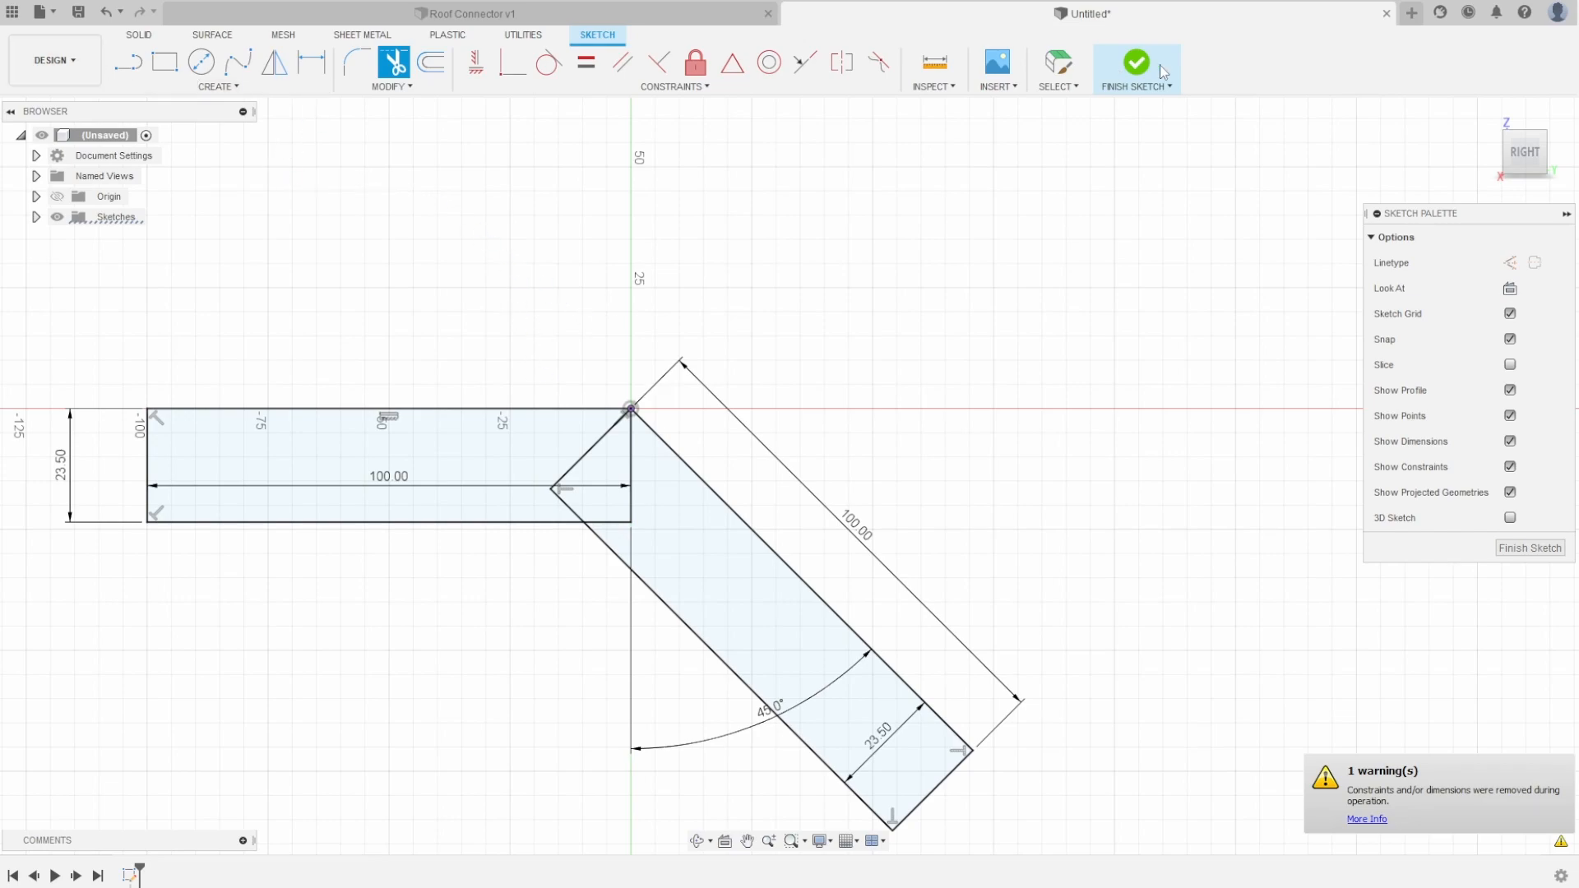
{"action": "left_click", "coordinate": [1128, 88]}
Start a second sketch on the vertical XZ plane through the origin
{"action": "middle_click_drag", "start_coordinate": [672, 219], "coordinate": [737, 251], "text": "shift"}
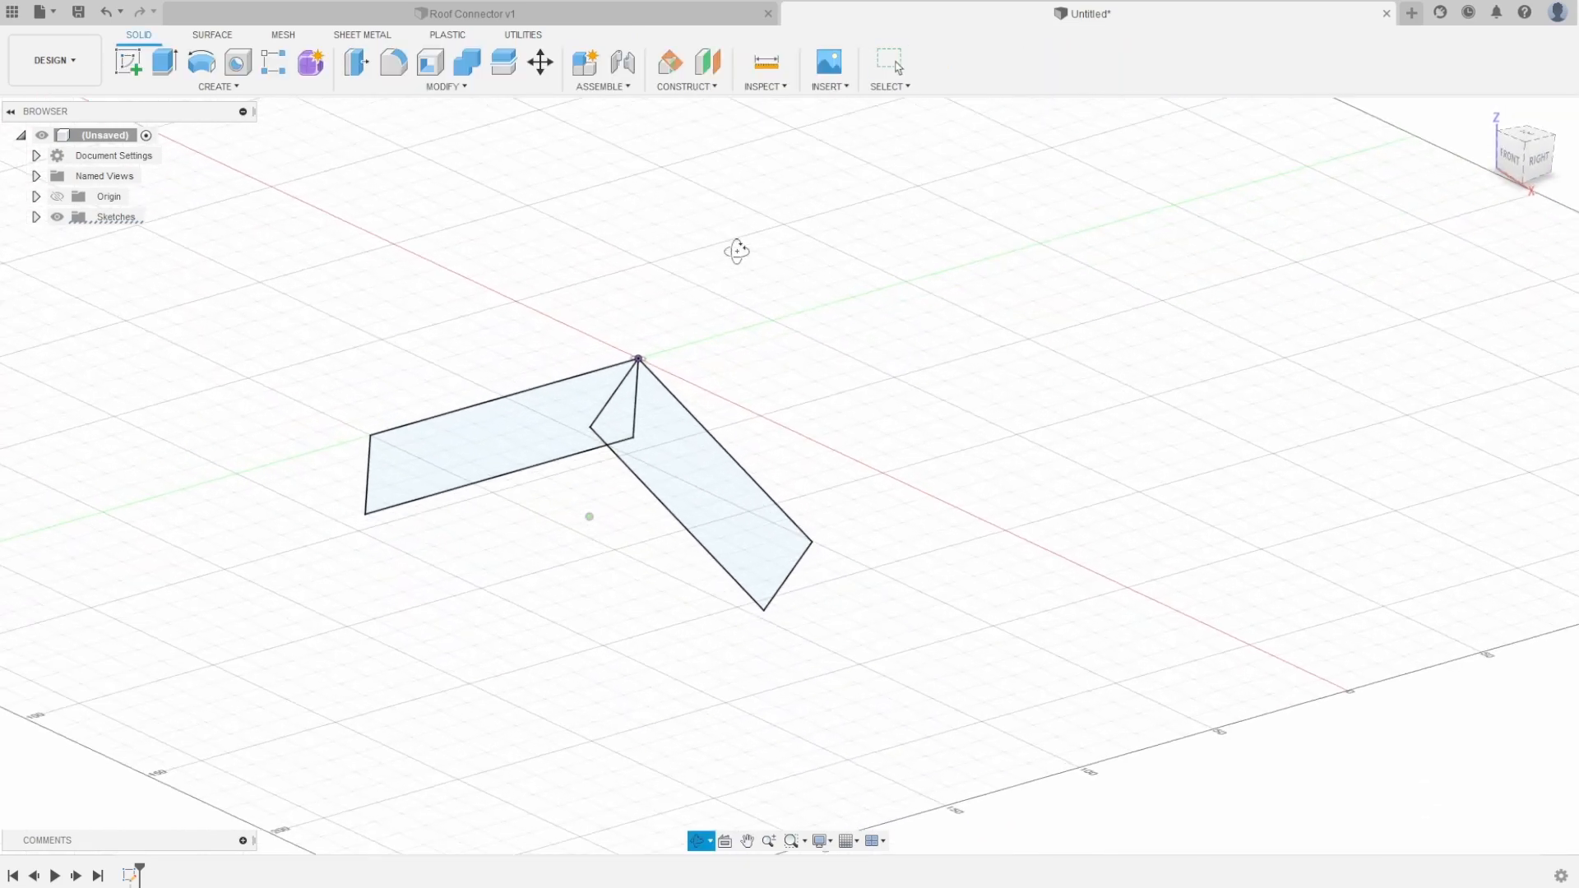
{"action": "left_click", "coordinate": [639, 360]}
{"action": "left_click", "coordinate": [129, 65]}
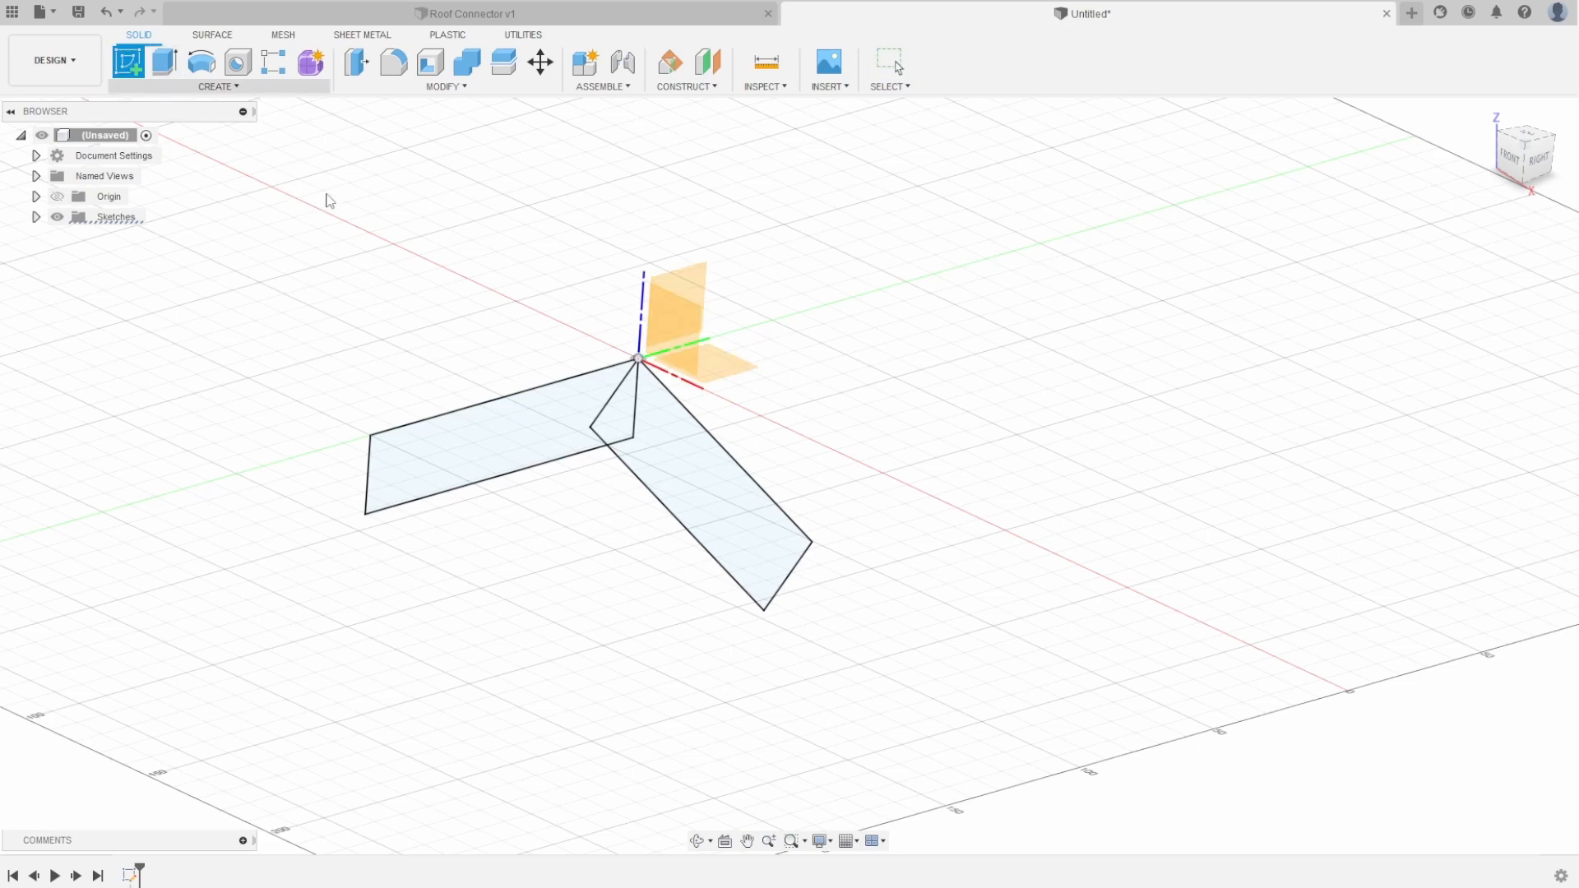
{"action": "left_click", "coordinate": [679, 342]}
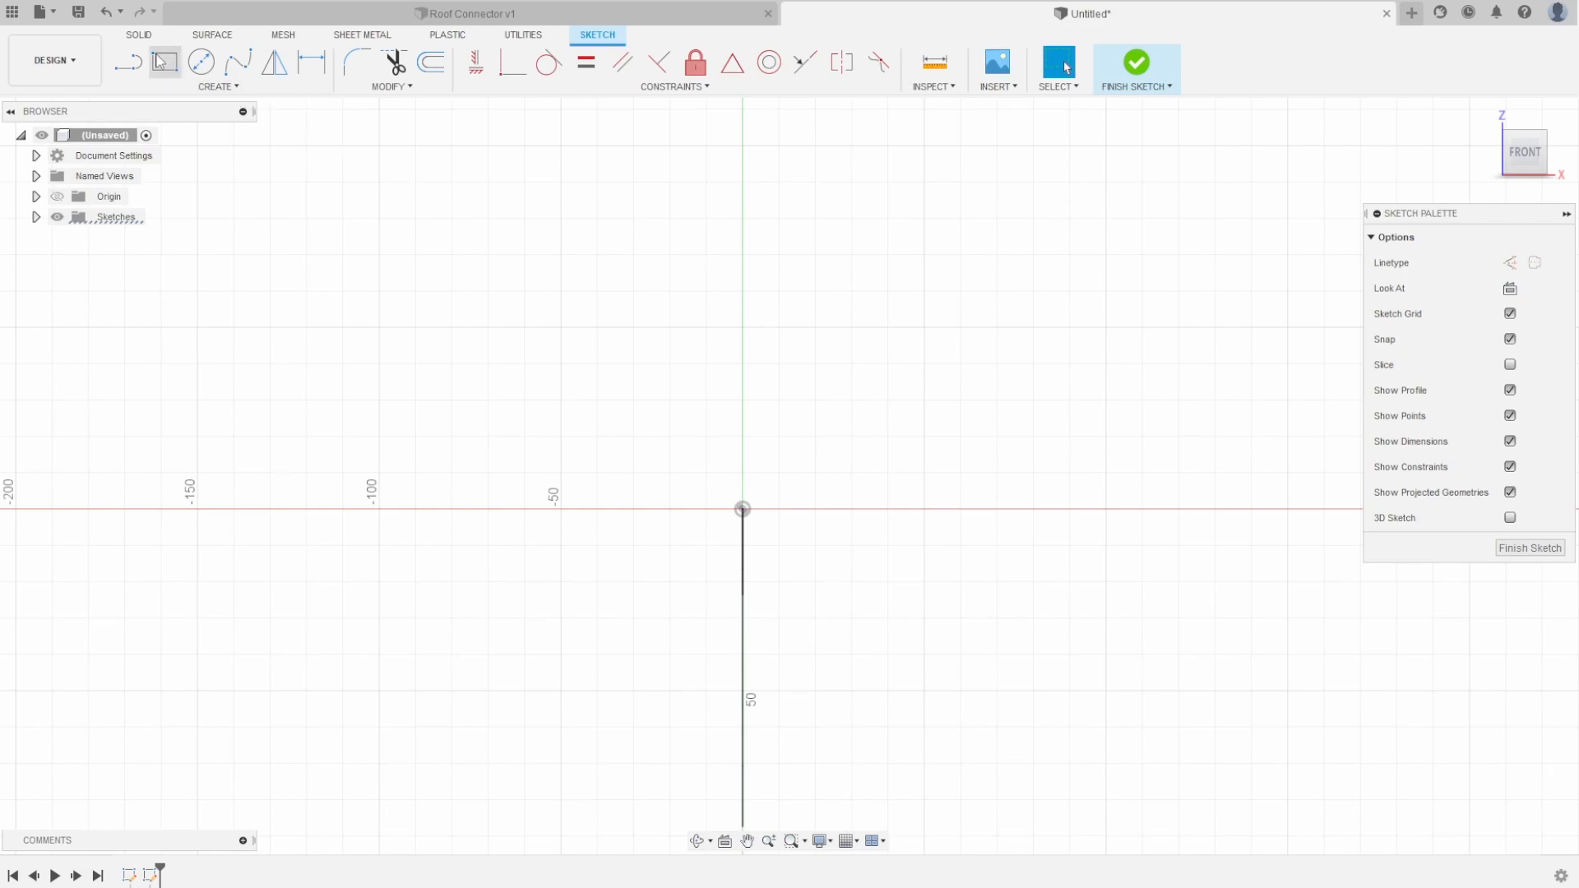
Draw a 100 by 23.5 mm rectangle from the origin, extending along positive X and downward, and finish the sketch
{"action": "left_click", "coordinate": [164, 62]}
{"action": "left_click", "coordinate": [742, 509]}
{"action": "type", "text": "1"}
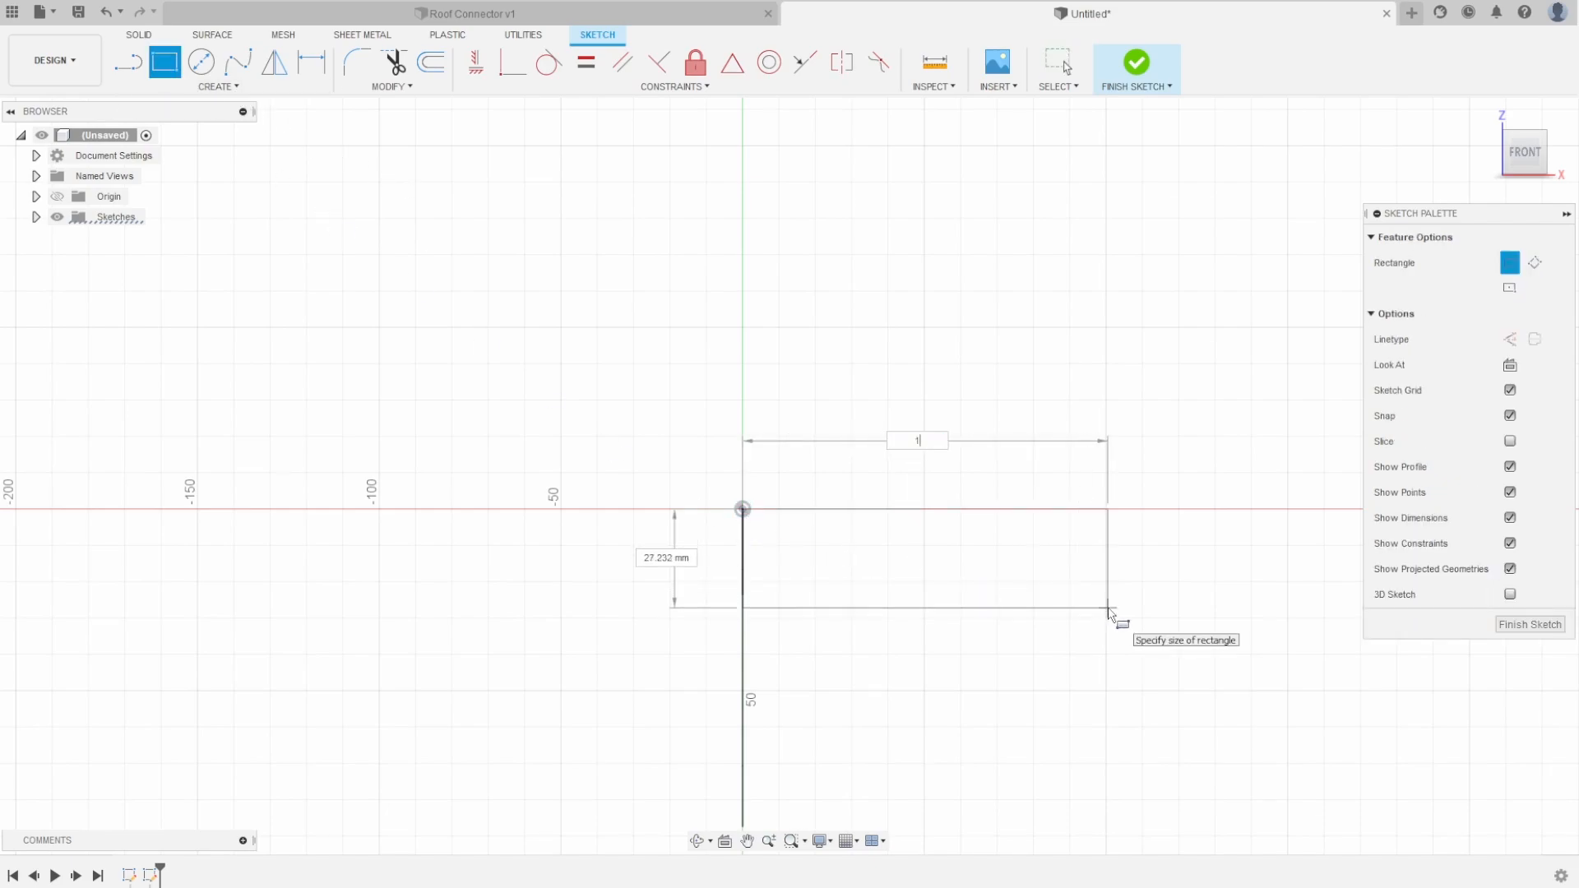
{"action": "type", "text": "00"}
{"action": "key", "text": "Tab"}
{"action": "type", "text": "23"}
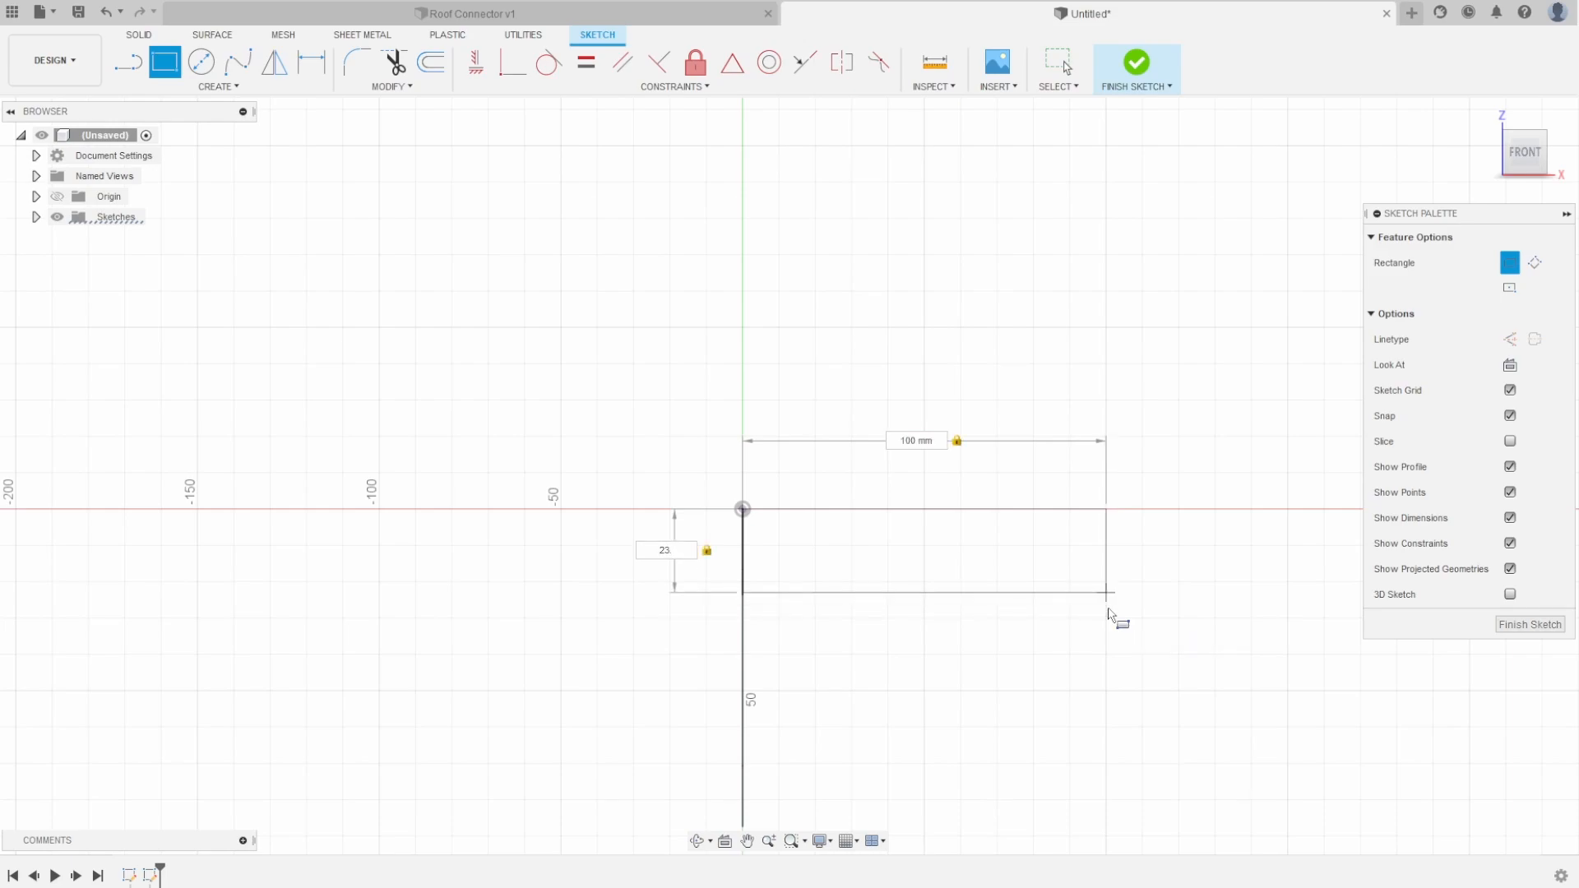
{"action": "key", "text": "Return"}
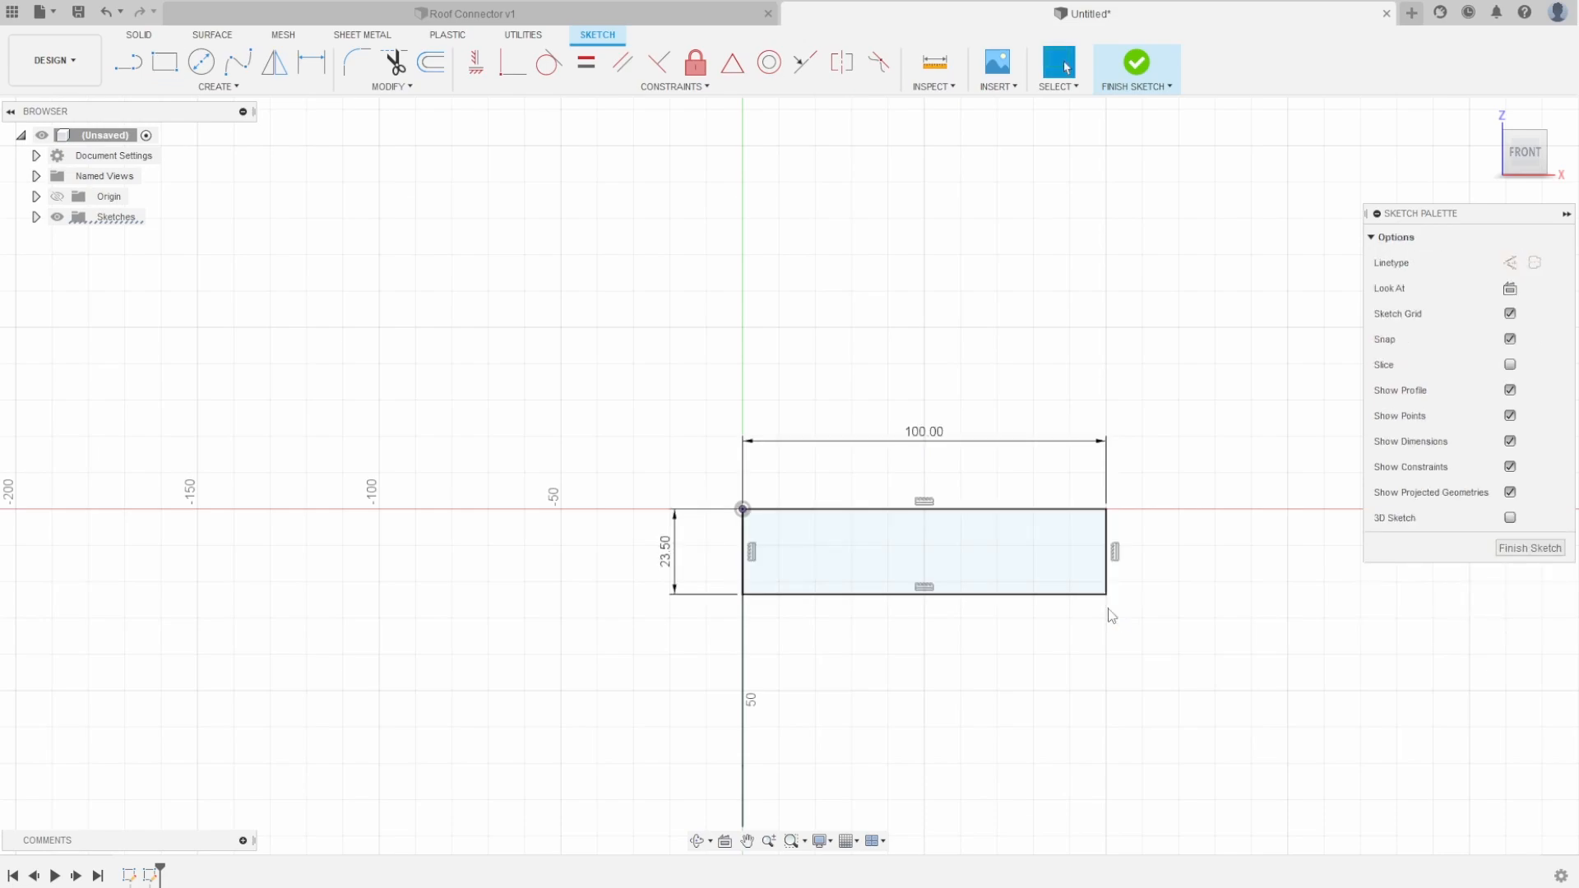
{"action": "left_click", "coordinate": [1143, 56]}
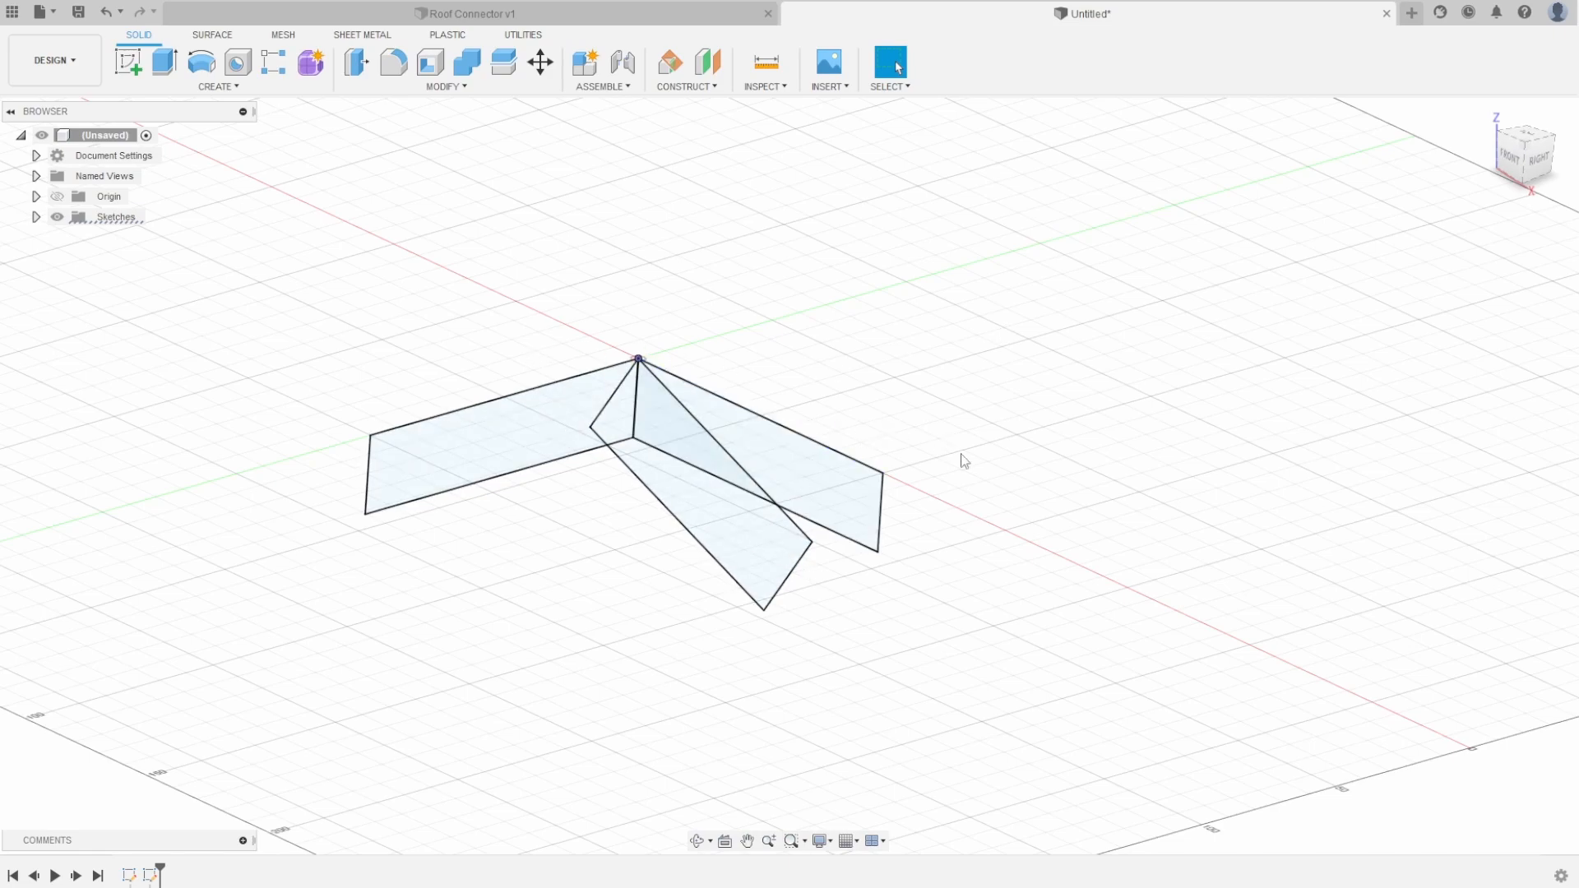
Set up a 360-degree Revolve of the horizontal Y-direction profile's main region about its upper edge
{"action": "mouse_move", "coordinate": [965, 460]}
{"action": "middle_mouse_down", "text": "shift"}
{"action": "mouse_move", "coordinate": [909, 409]}
{"action": "mouse_move", "coordinate": [822, 444]}
{"action": "mouse_move", "coordinate": [962, 417]}
{"action": "mouse_move", "coordinate": [986, 441]}
{"action": "mouse_move", "coordinate": [972, 458]}
{"action": "mouse_move", "coordinate": [948, 447]}
{"action": "middle_mouse_up", "text": "shift"}
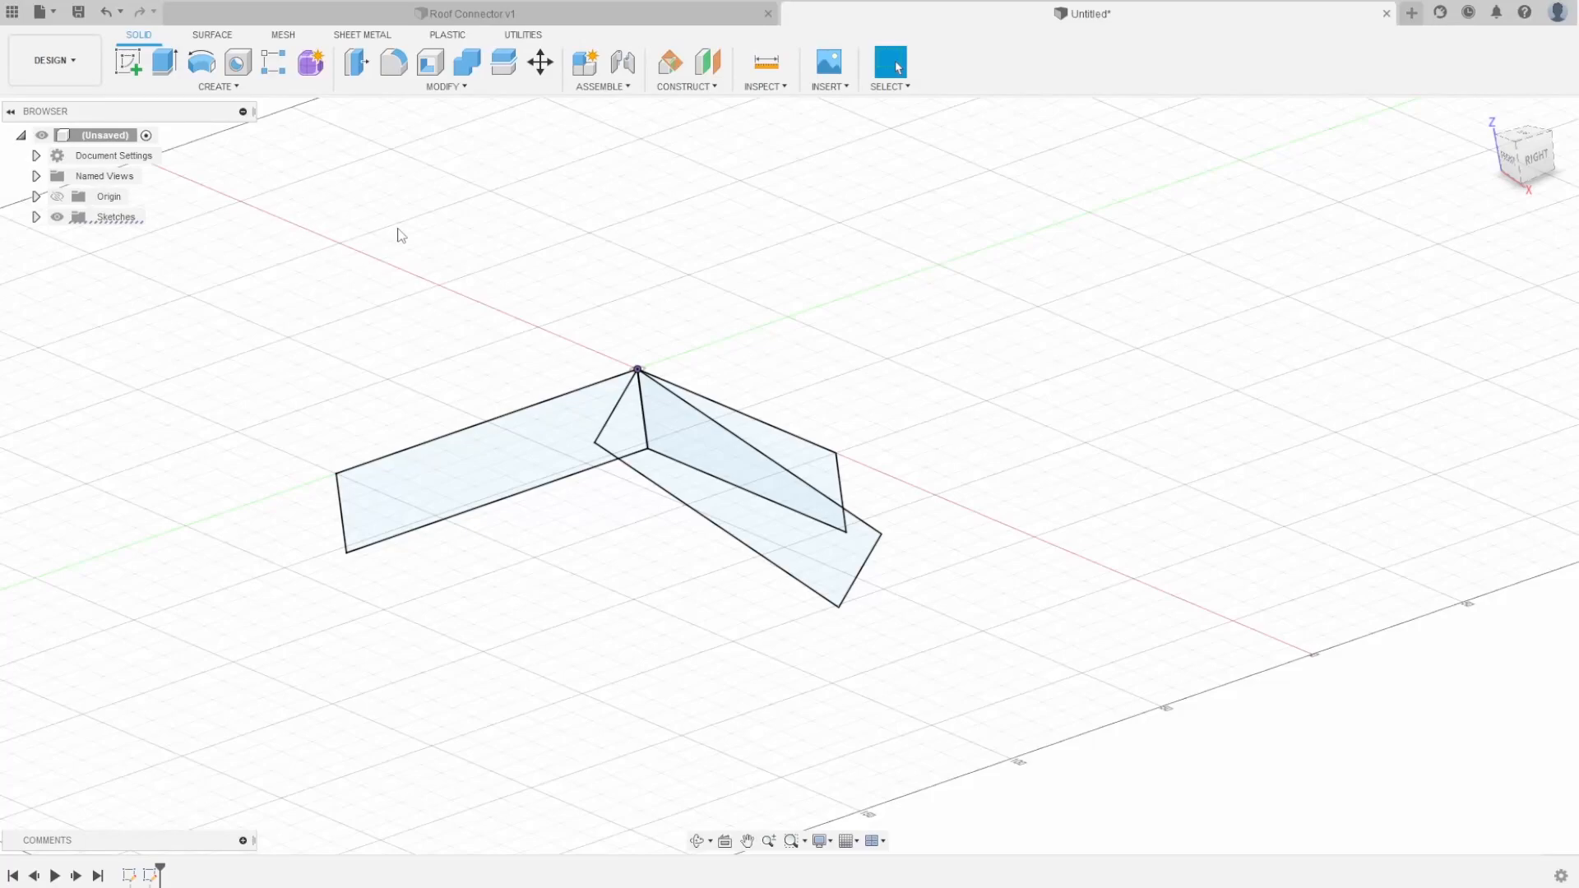
{"action": "left_click", "coordinate": [218, 86]}
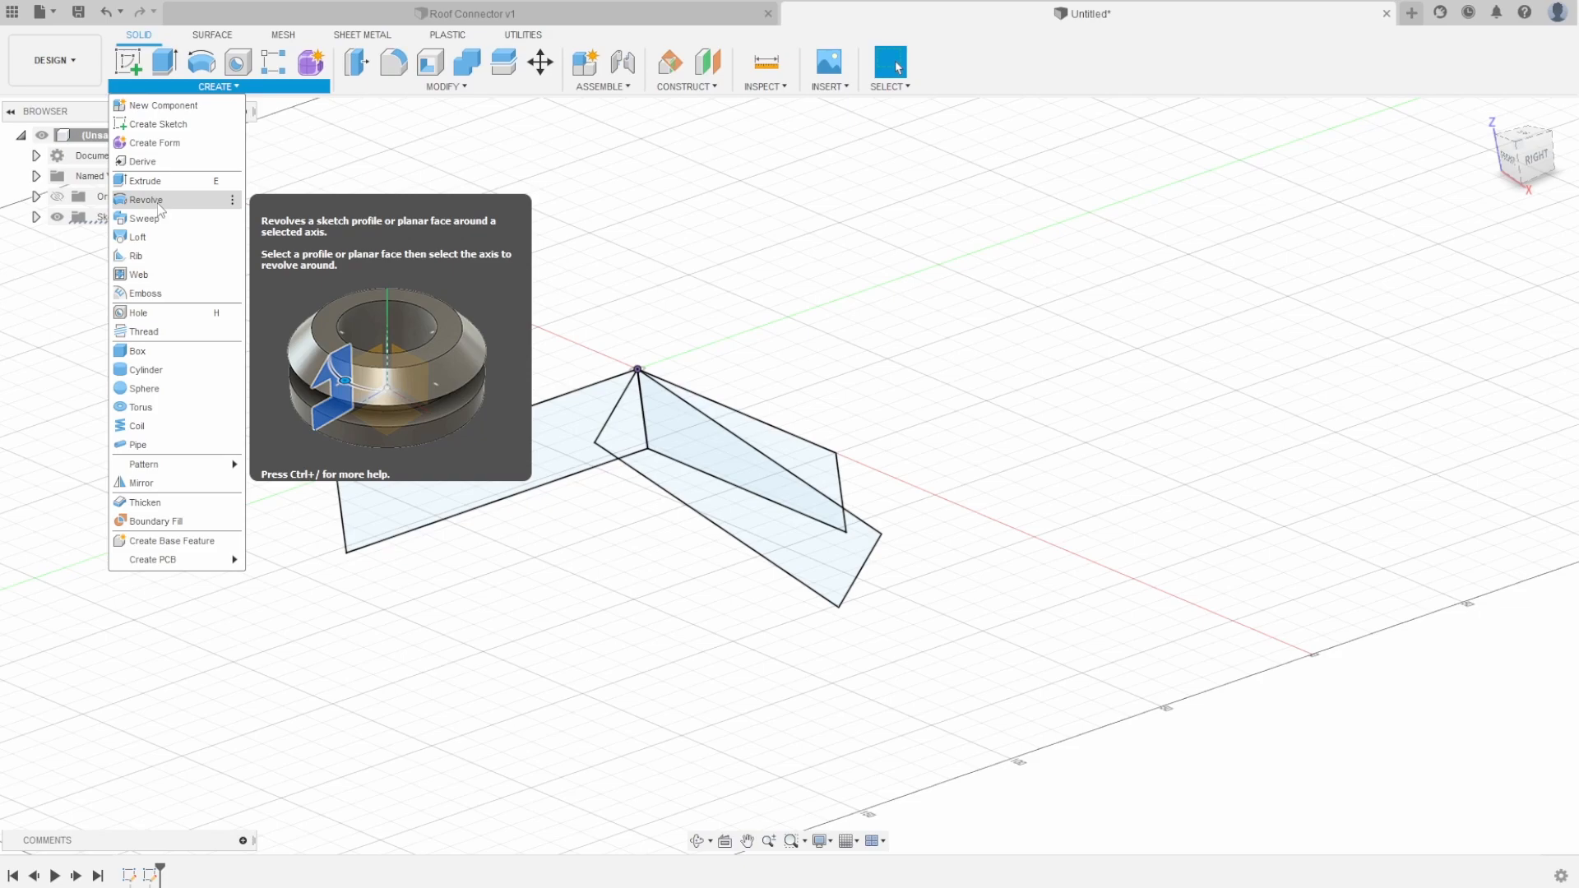
{"action": "left_click", "coordinate": [145, 200]}
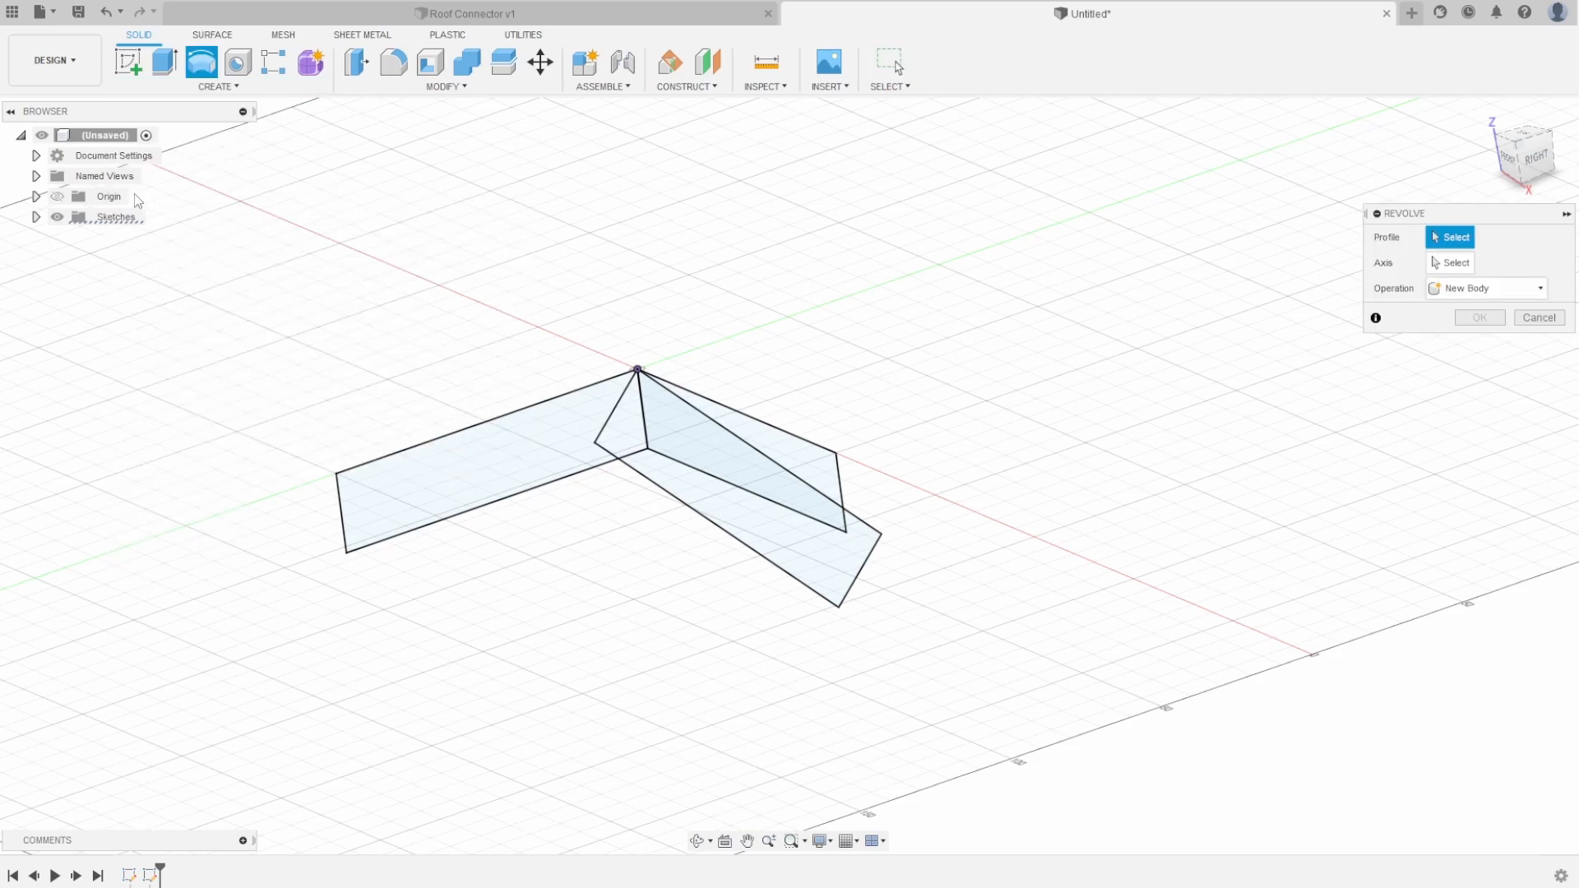
{"action": "left_click", "coordinate": [456, 479]}
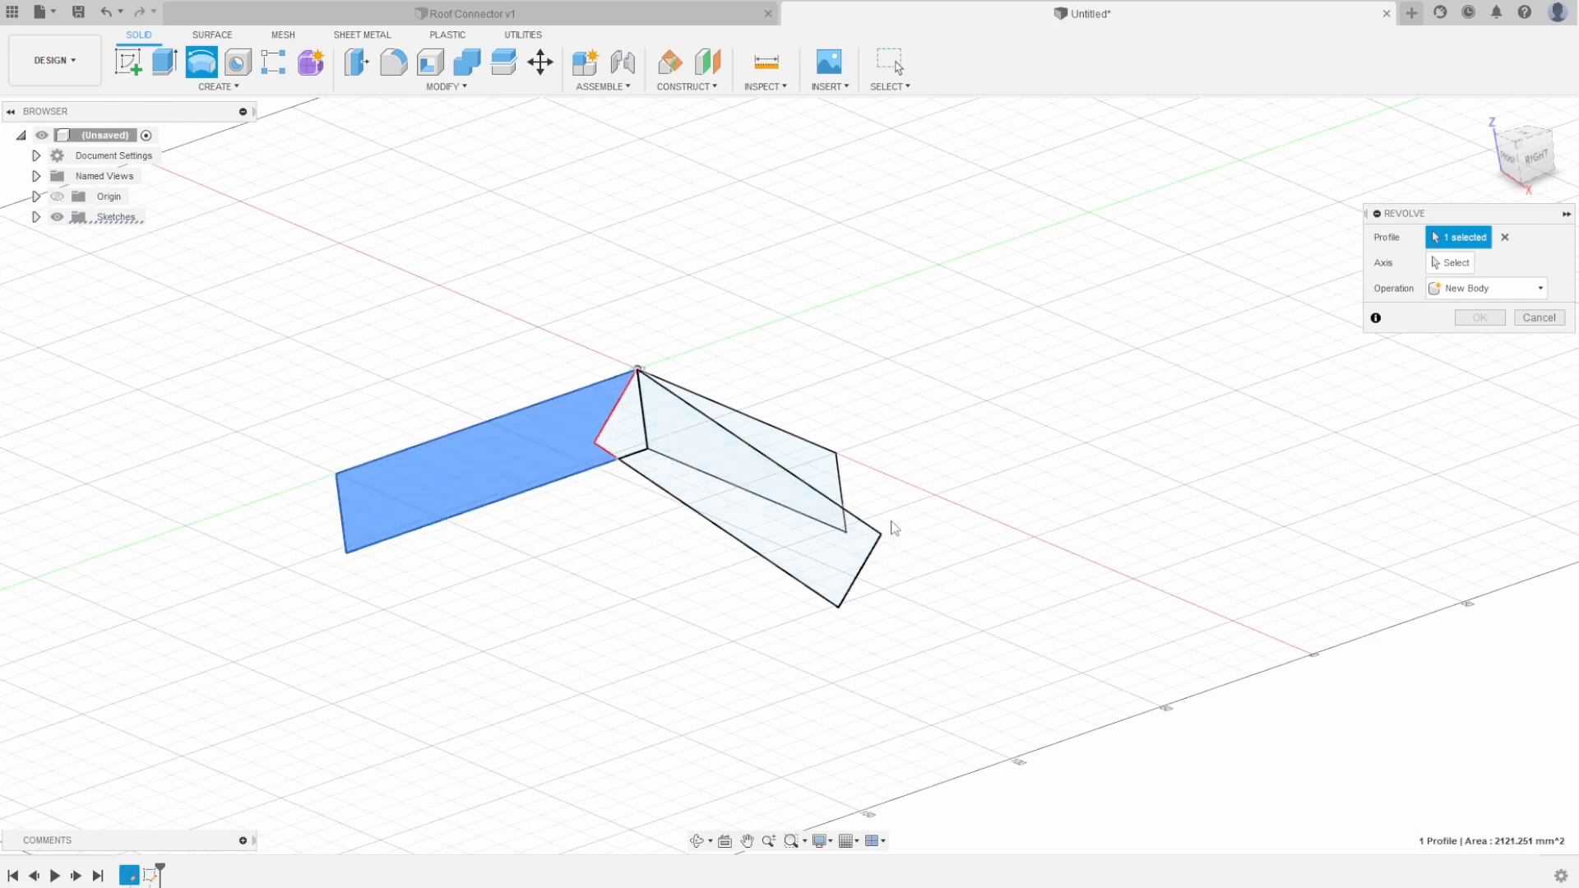
{"action": "left_click", "coordinate": [1445, 265]}
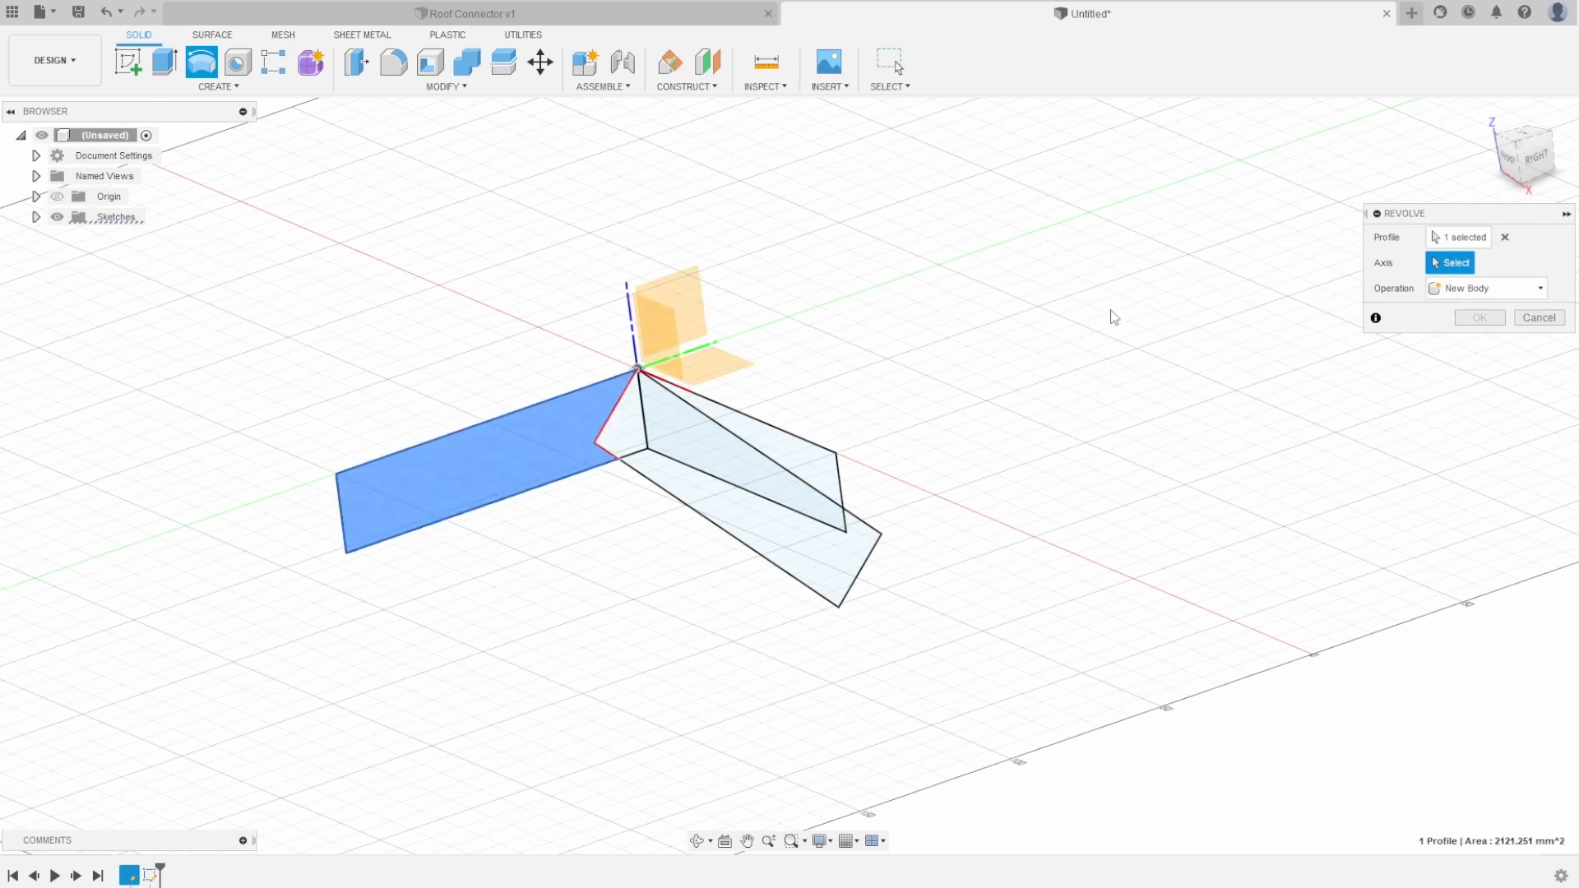
{"action": "left_click", "coordinate": [474, 426]}
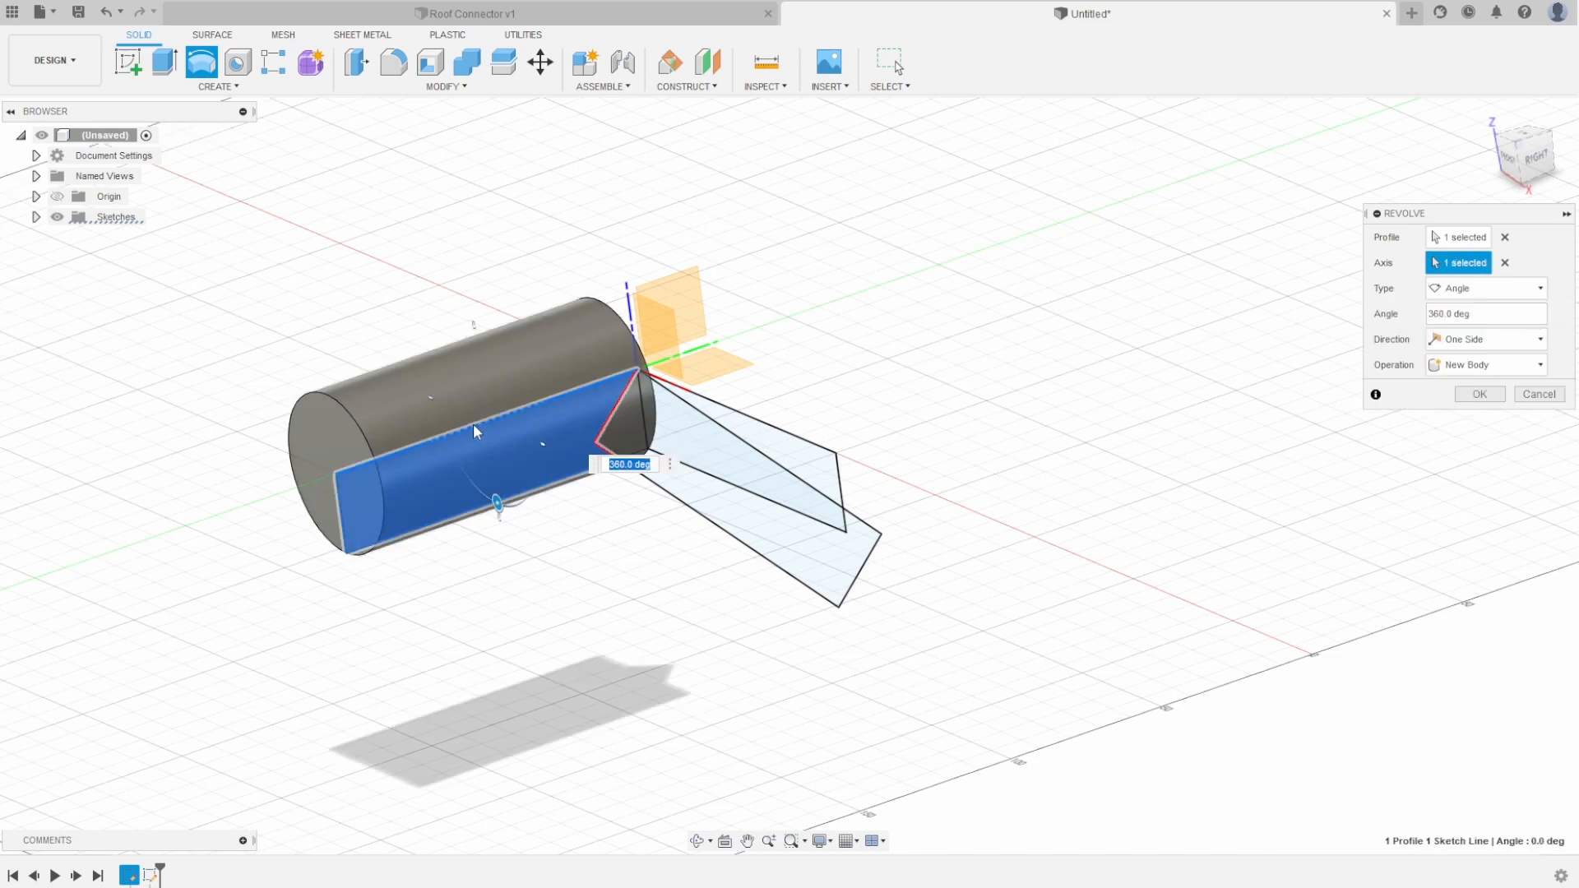
Add the overlap region beside the origin to the revolve profile, reselect the upper edge as axis, and create it as a new body
{"action": "middle_click_drag", "start_coordinate": [995, 433], "coordinate": [893, 465], "text": "shift"}
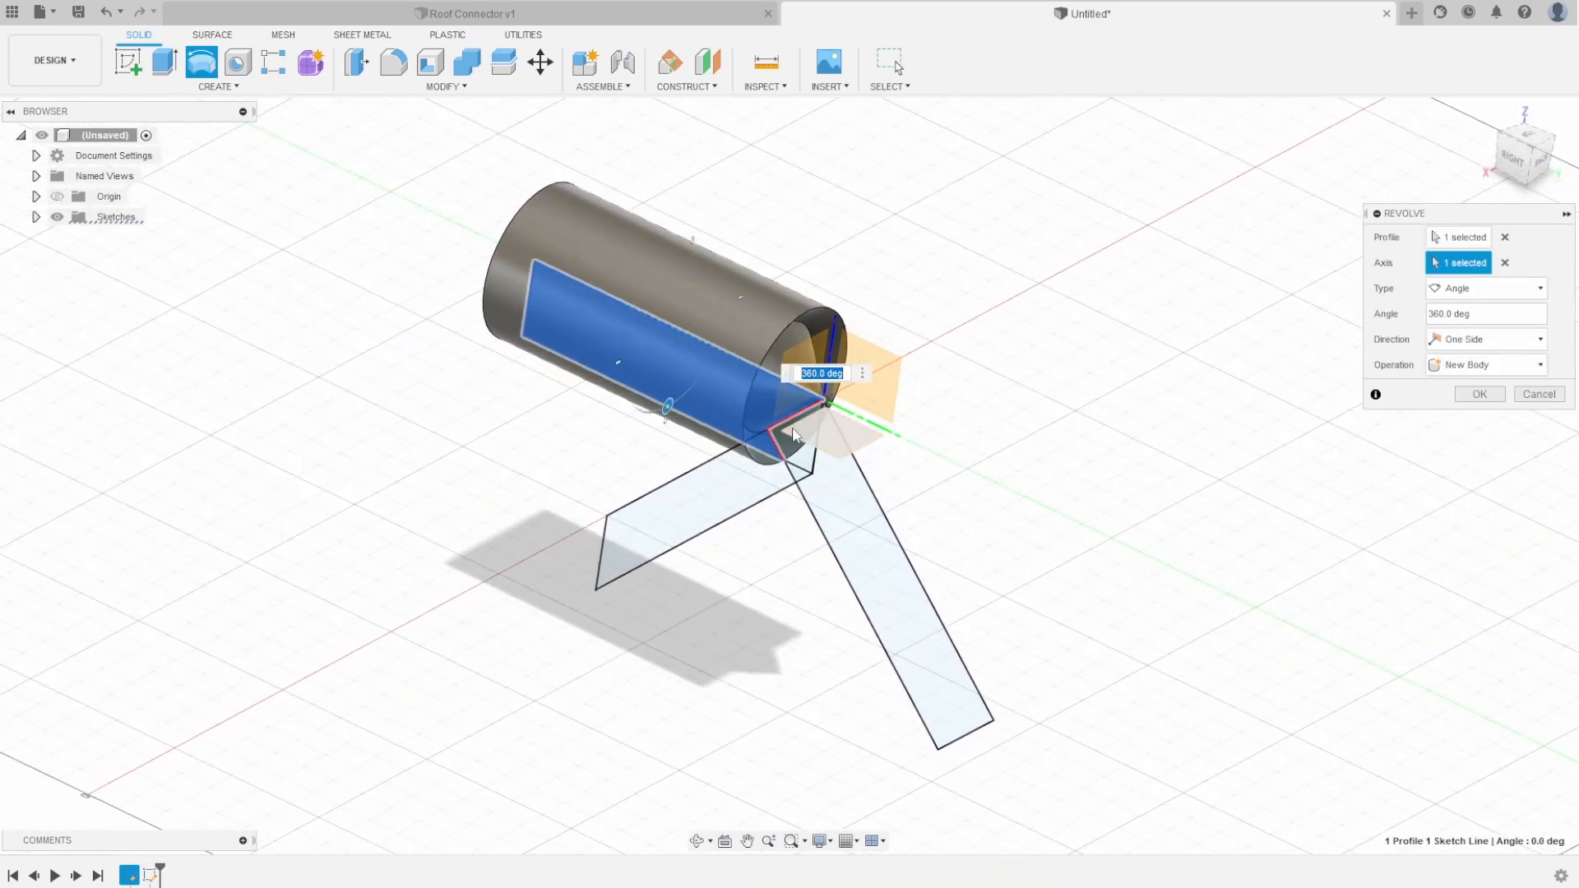
{"action": "middle_click_drag", "start_coordinate": [729, 503], "coordinate": [723, 456], "text": "shift"}
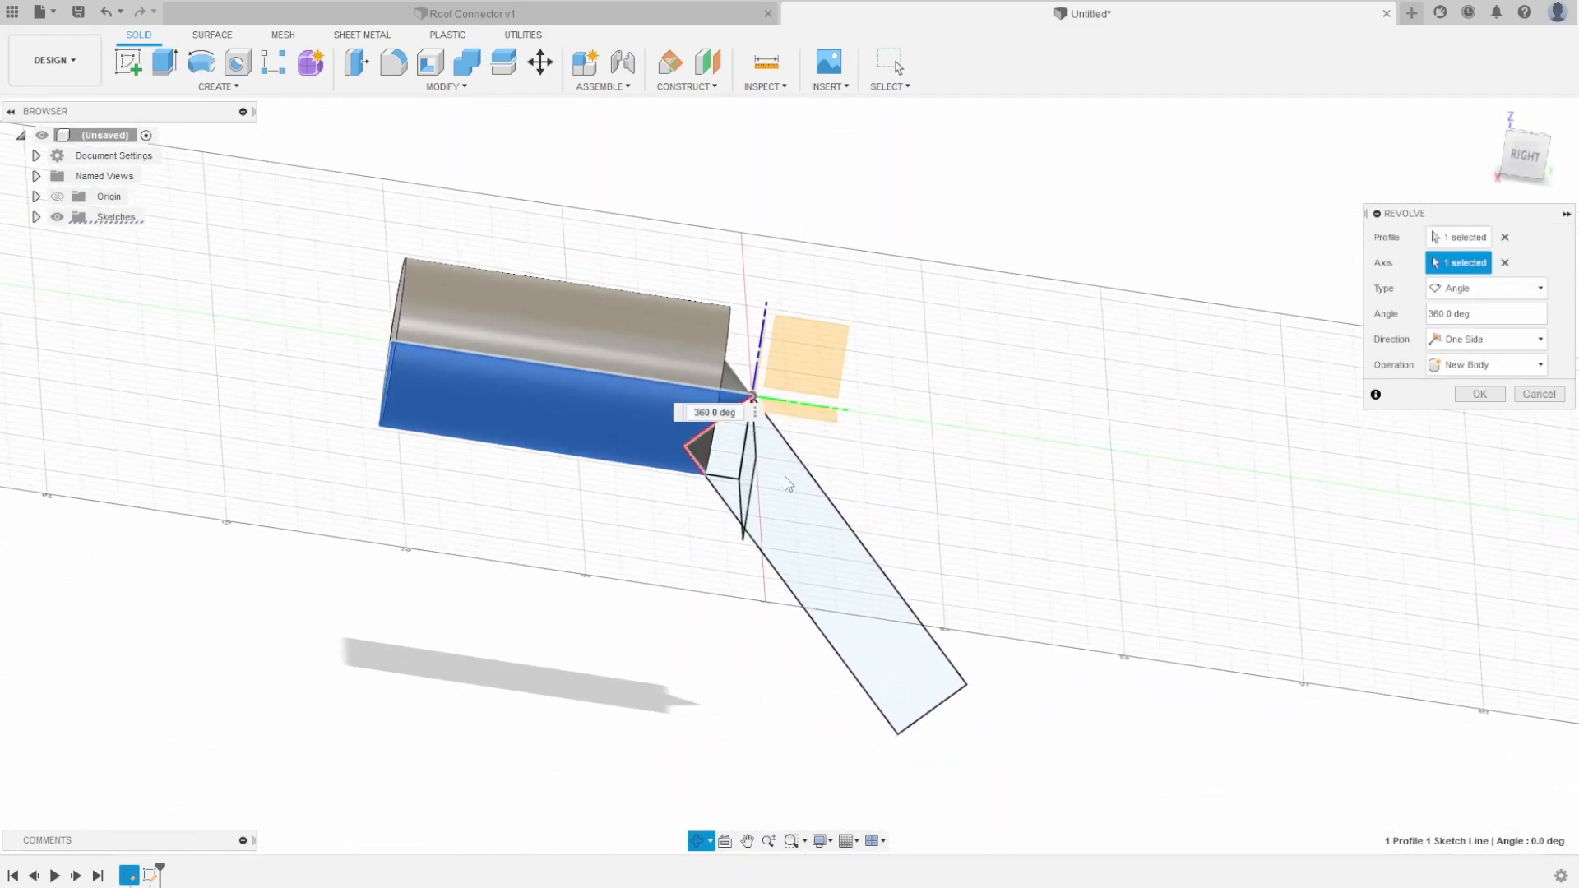
{"action": "scroll", "coordinate": [724, 457], "scroll_direction": "up", "scroll_amount": 3}
{"action": "scroll", "coordinate": [724, 456], "scroll_direction": "up", "scroll_amount": 1}
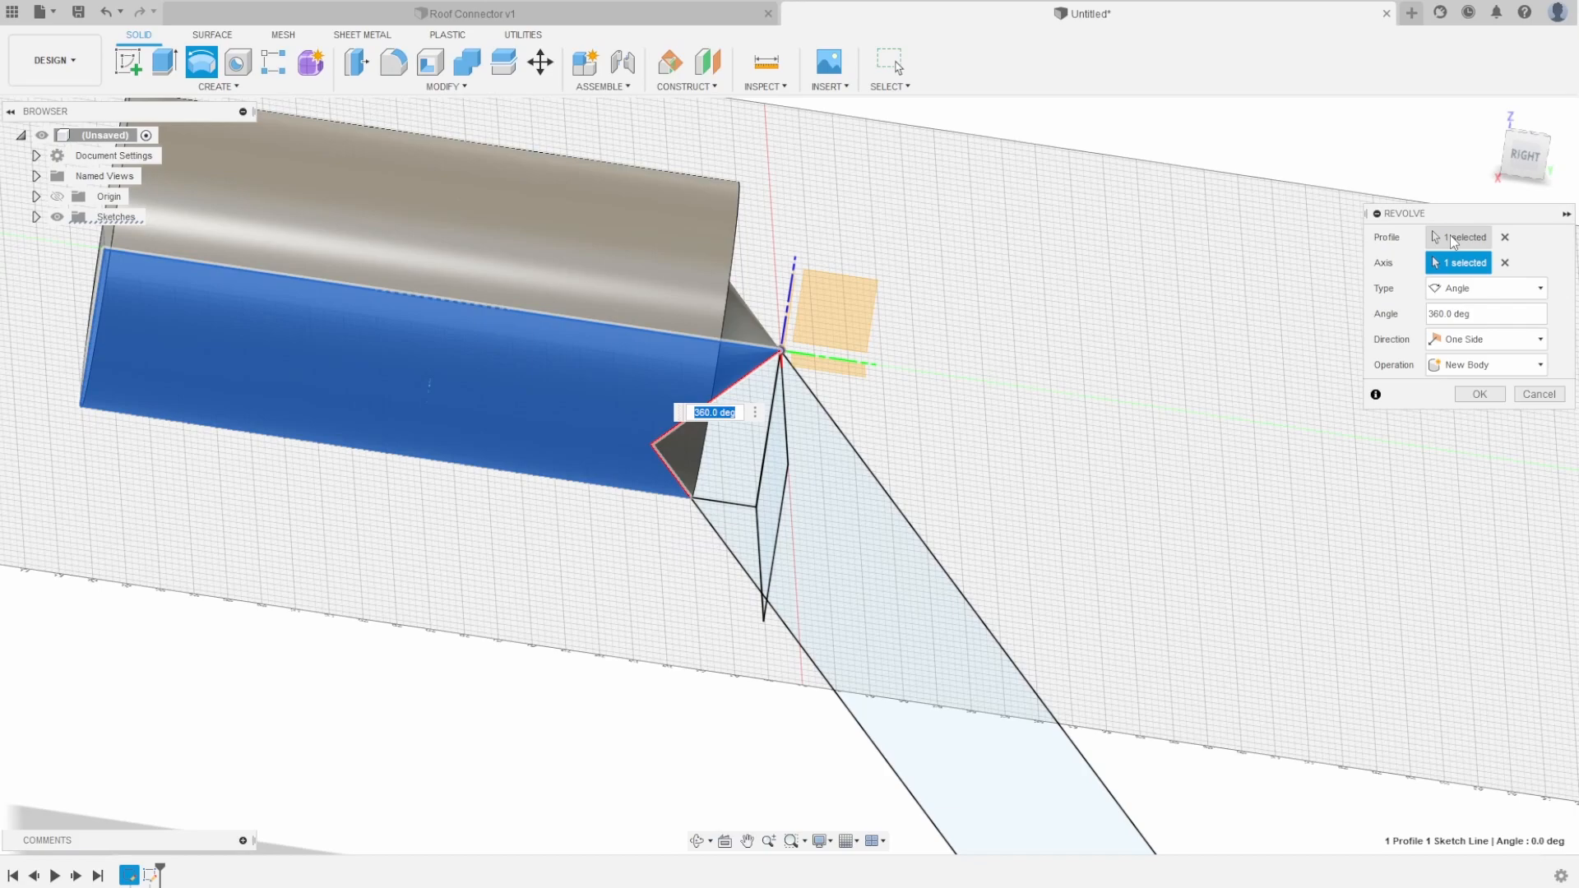
{"action": "left_click", "coordinate": [1452, 238]}
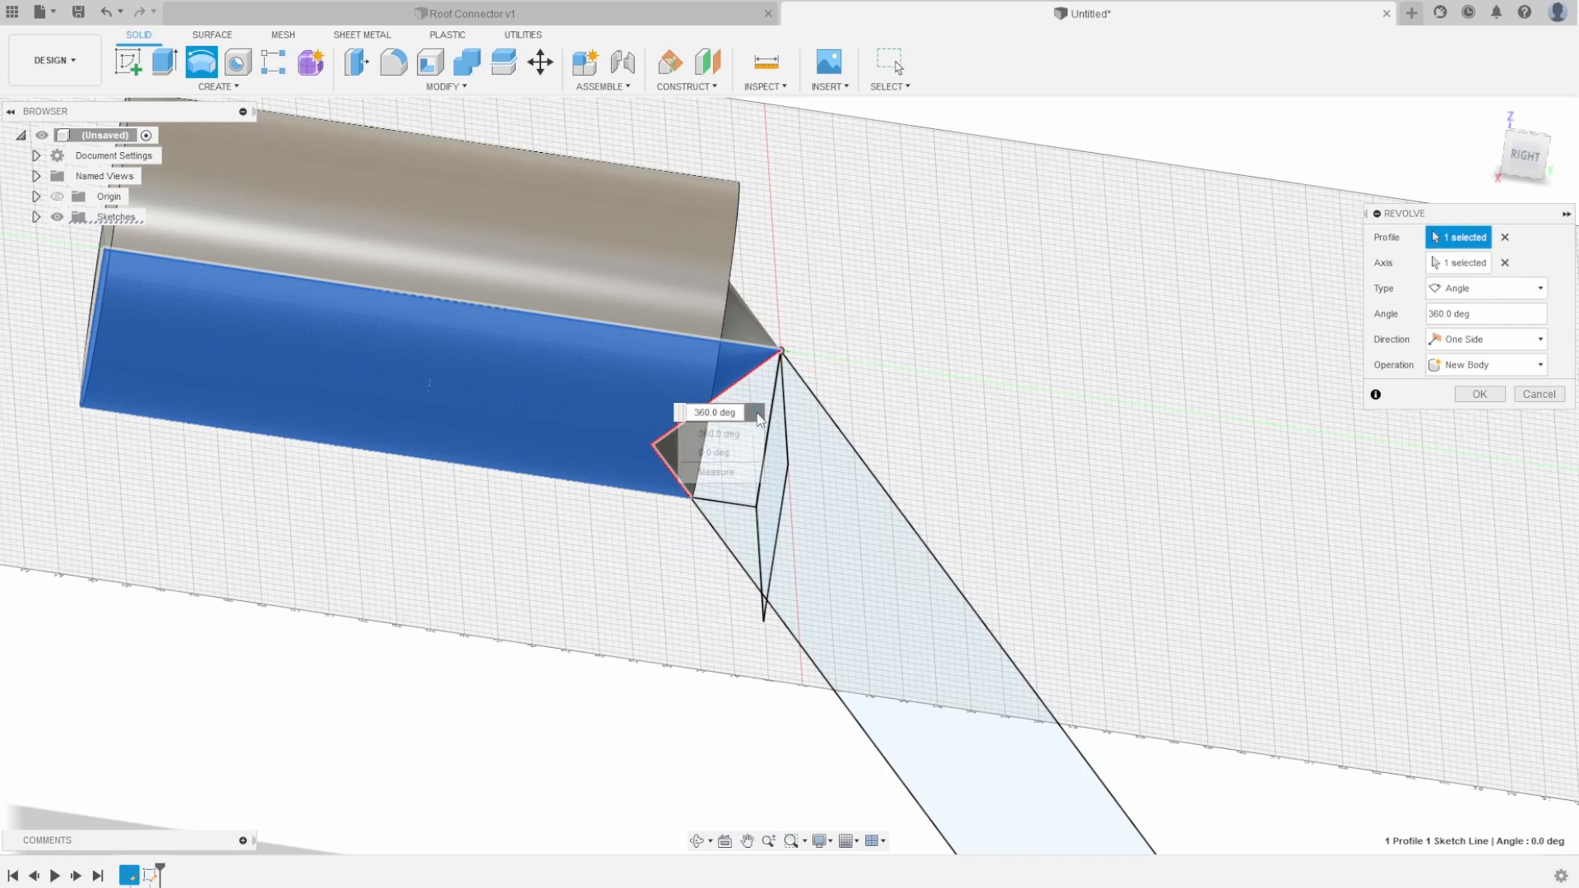
{"action": "left_click", "coordinate": [724, 456]}
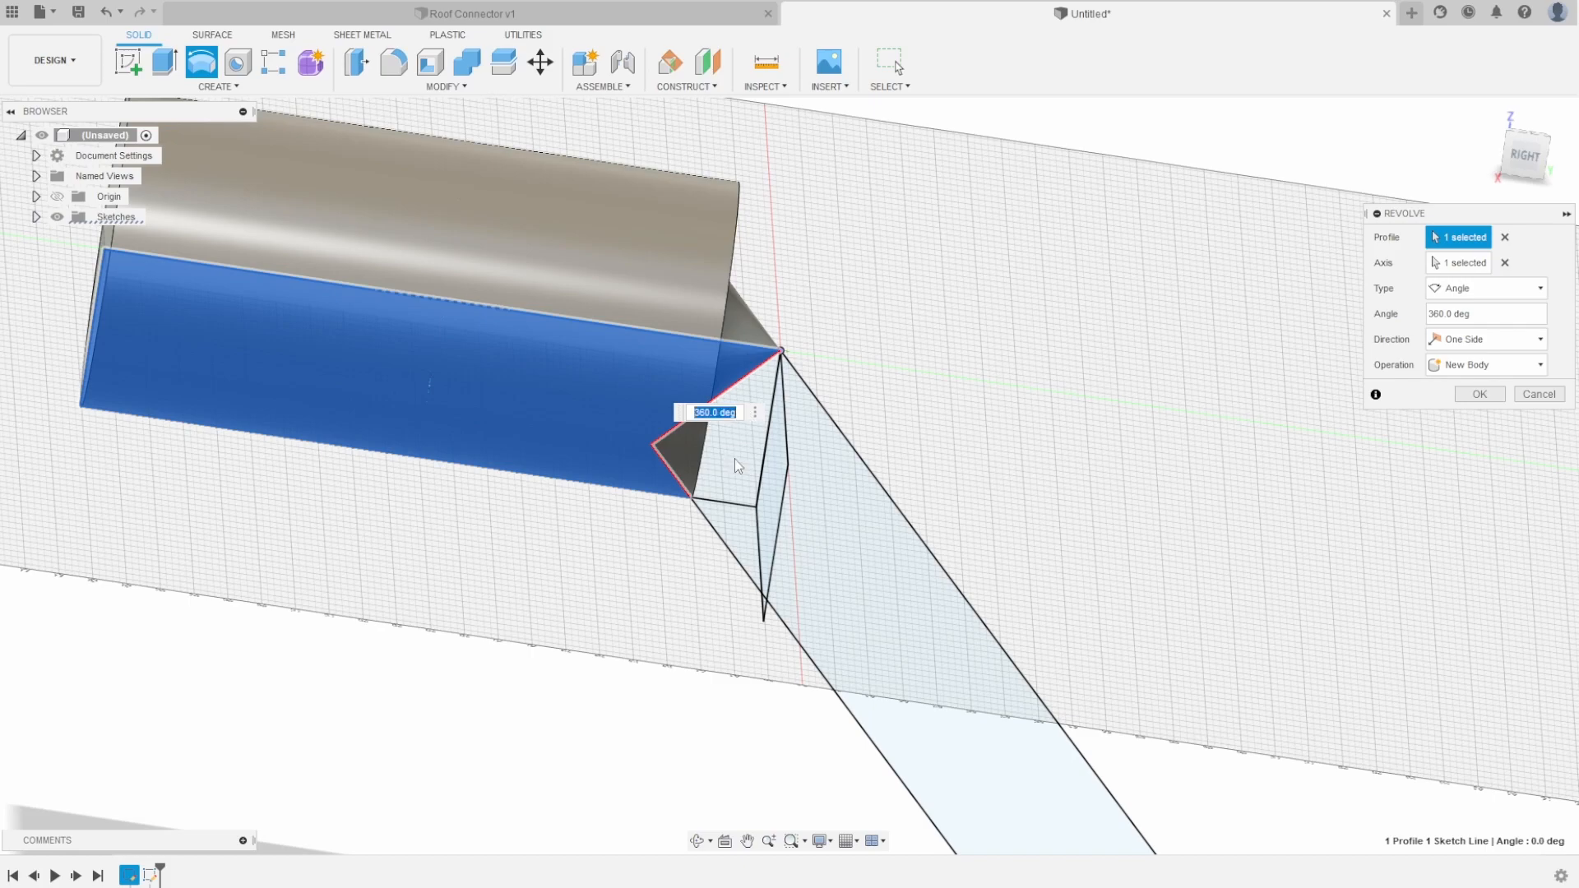
{"action": "left_click", "coordinate": [1504, 264]}
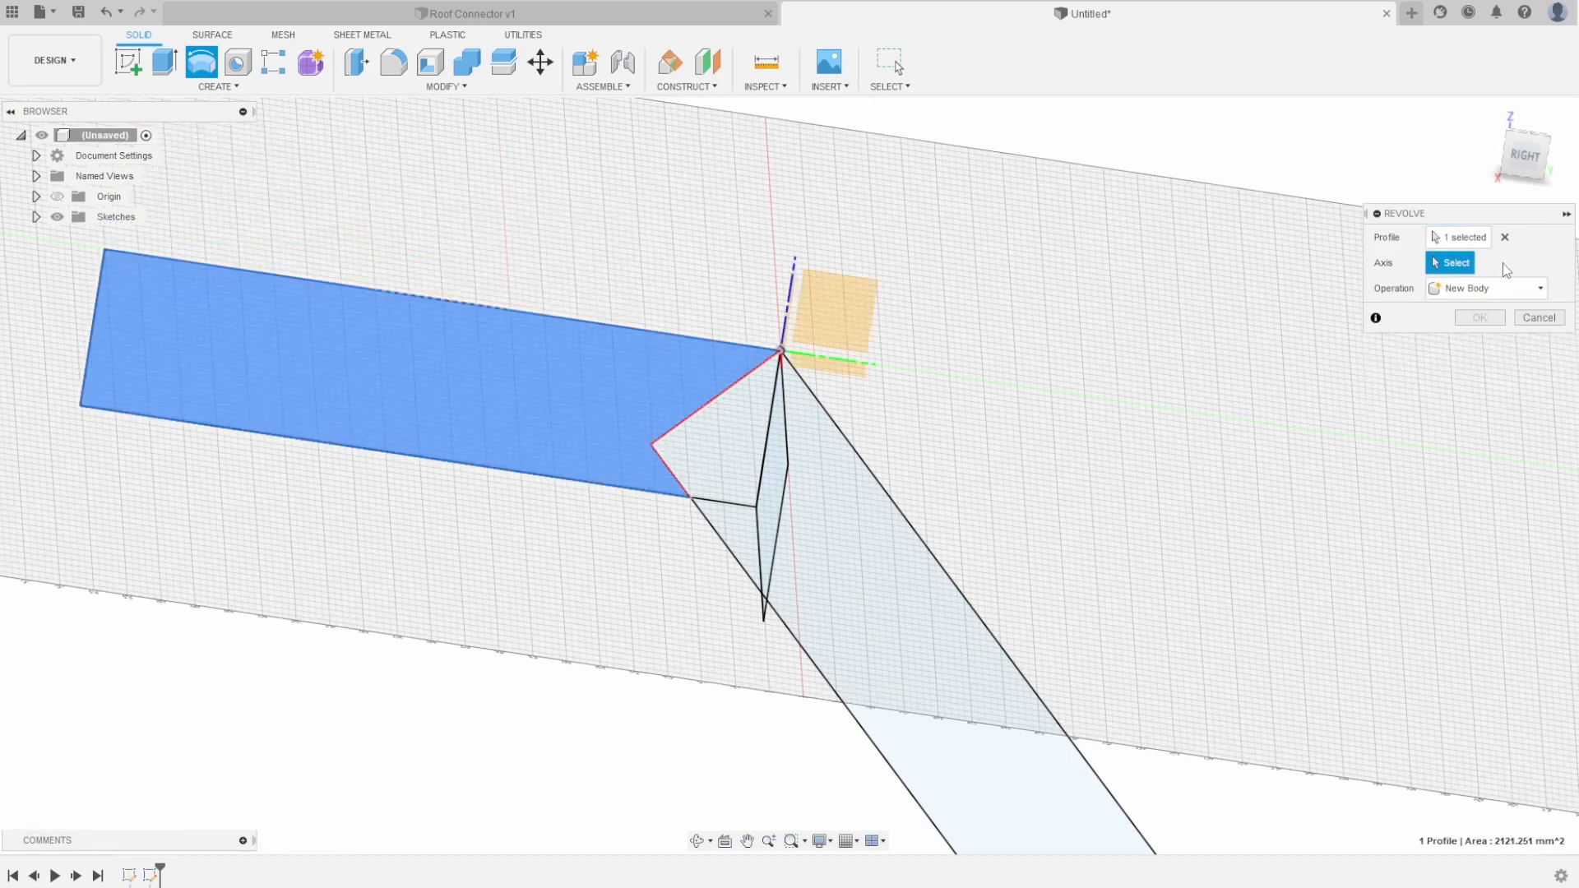
{"action": "left_click", "coordinate": [1459, 236]}
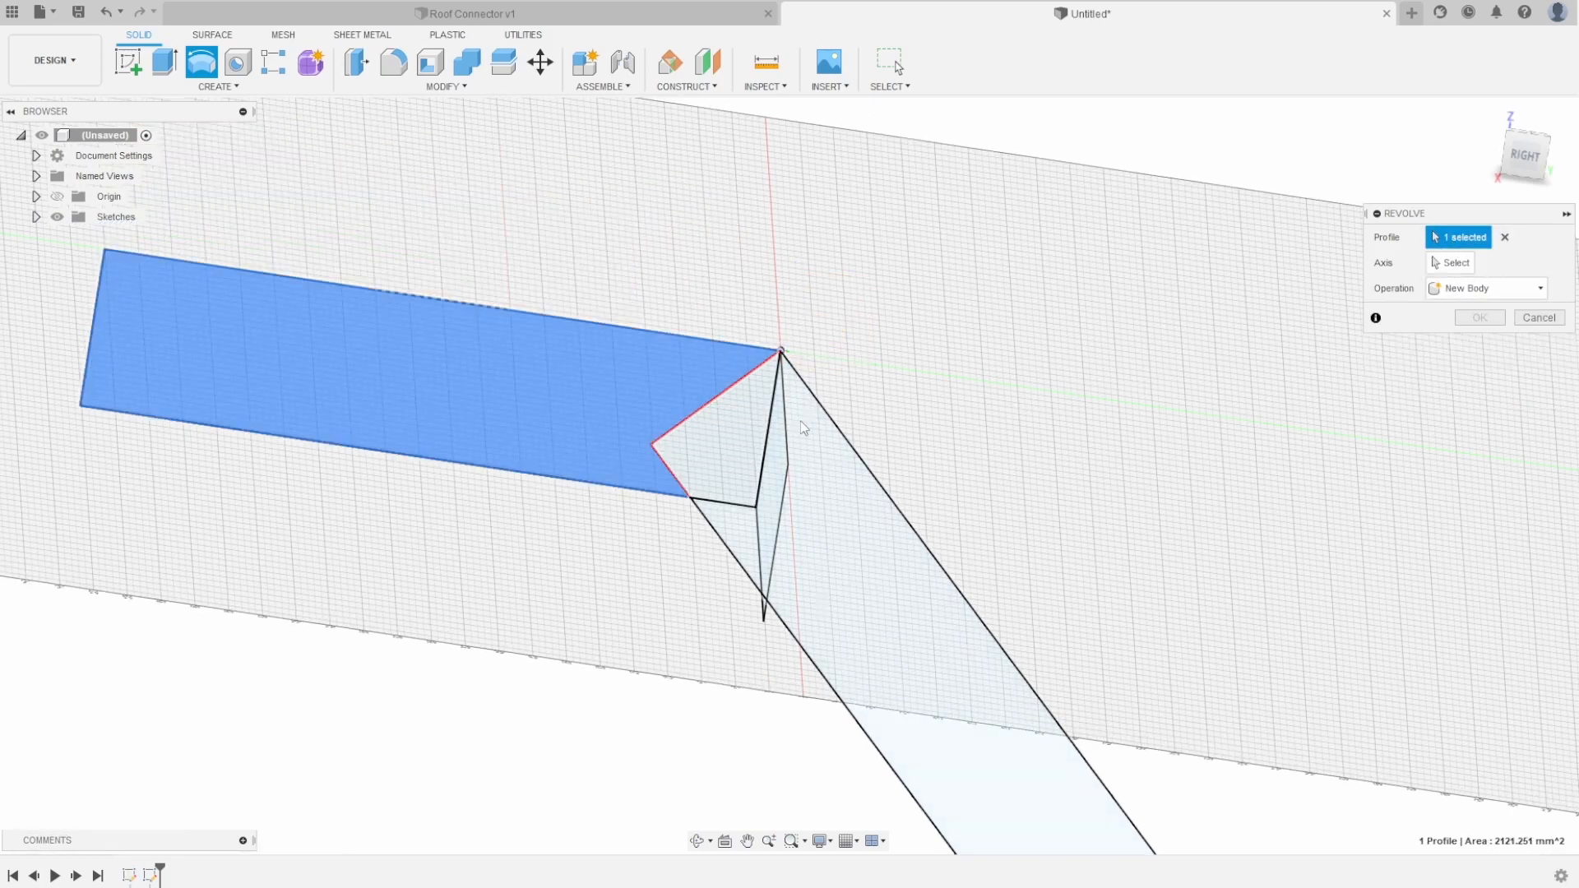
{"action": "left_click", "coordinate": [733, 448]}
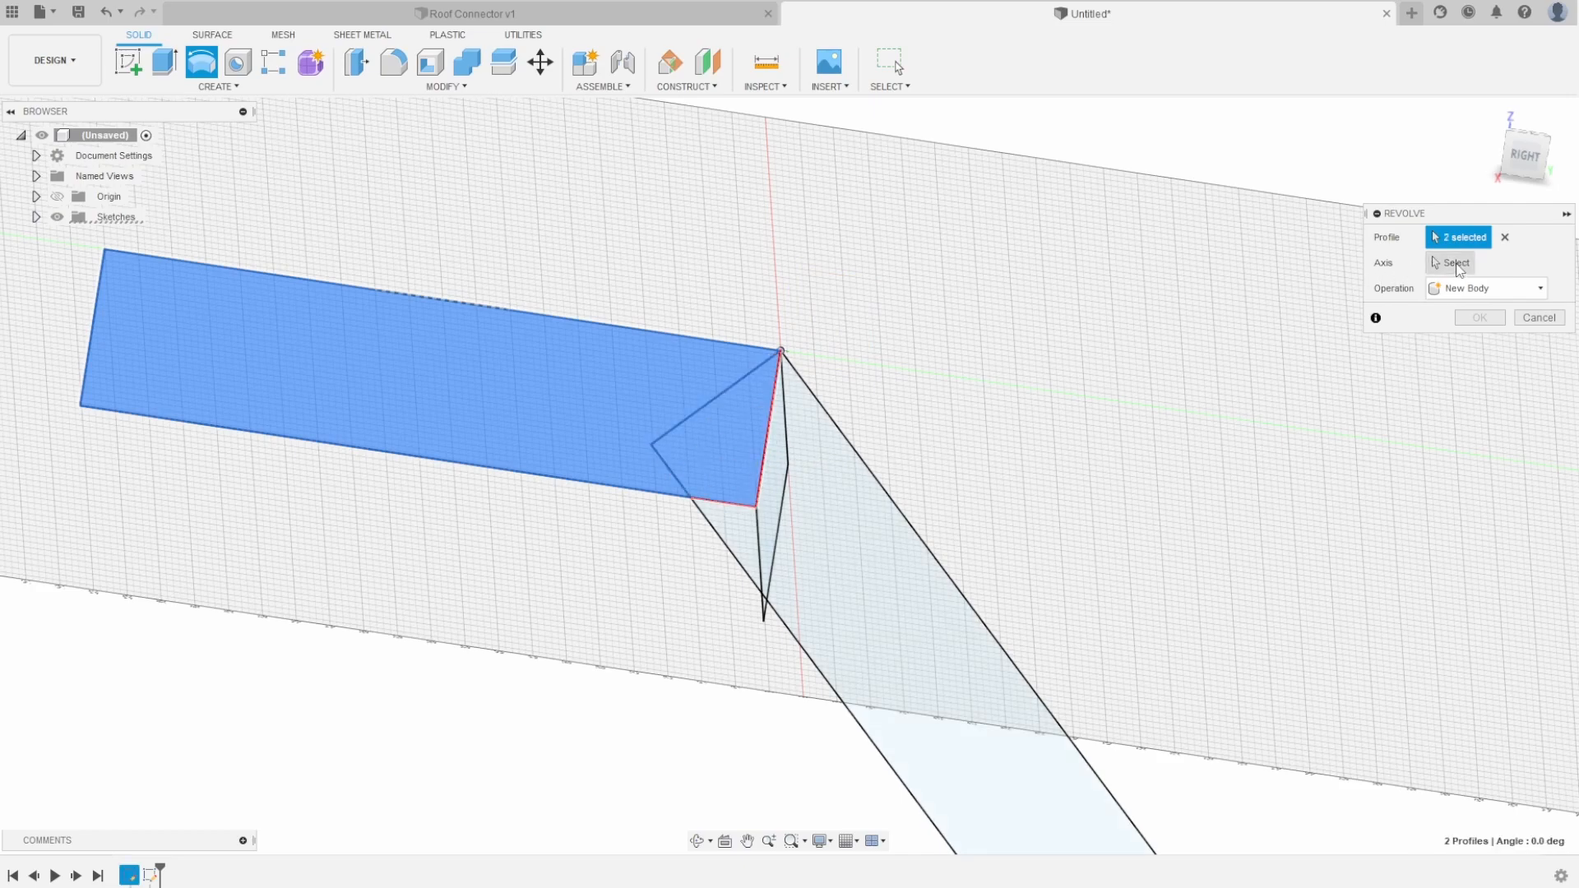
{"action": "left_click", "coordinate": [1452, 263]}
{"action": "left_click", "coordinate": [650, 330]}
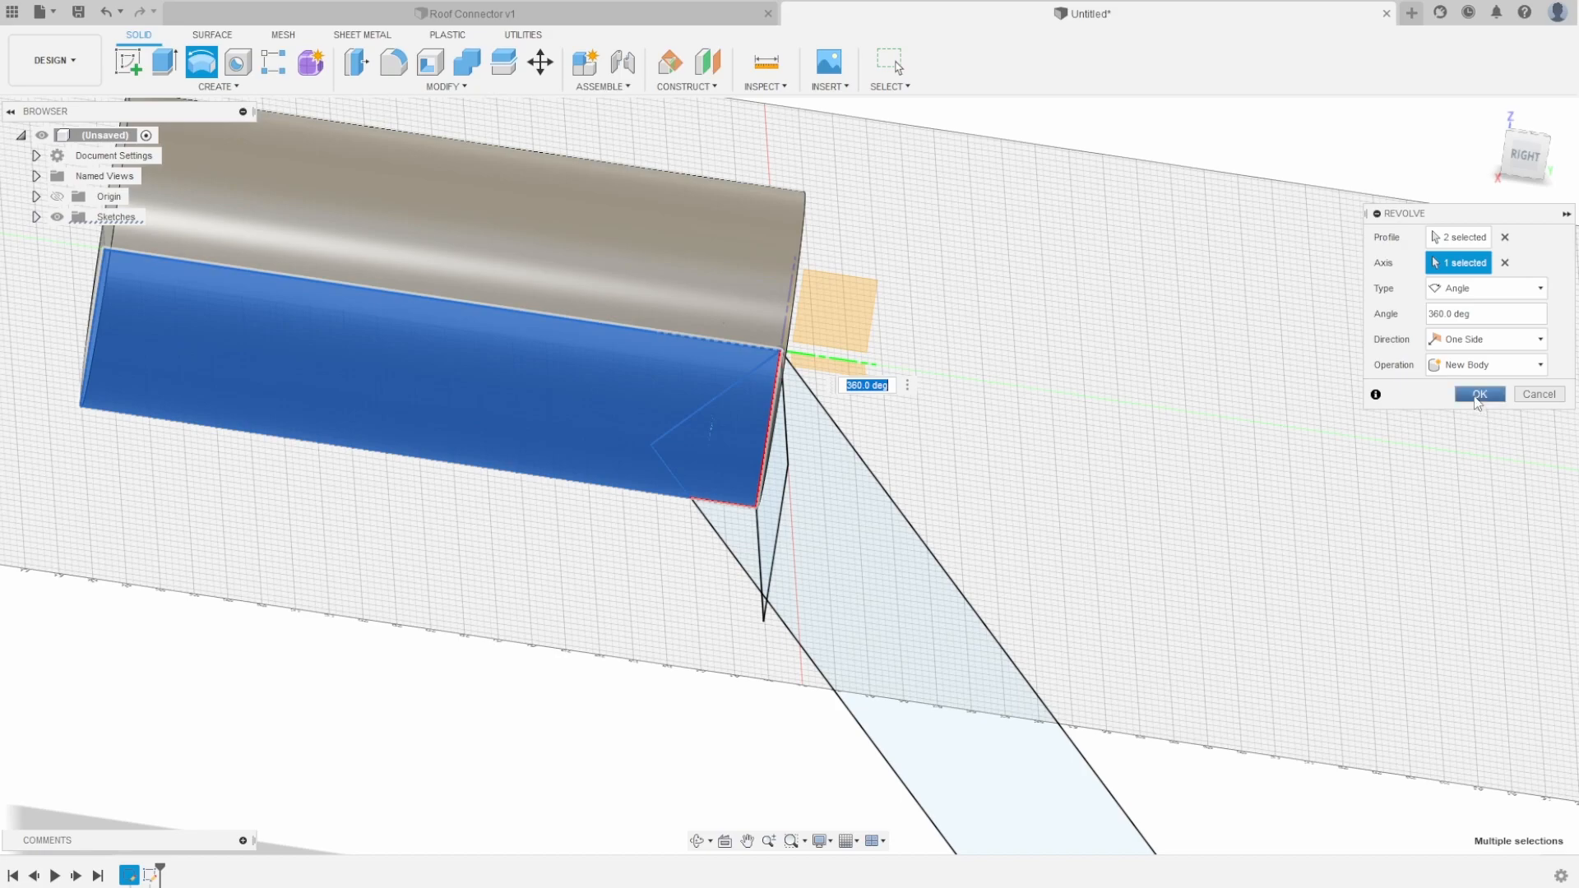
{"action": "left_click", "coordinate": [1477, 394]}
Make Sketch1 visible again so the sloped profile can be selected
{"action": "middle_click_drag", "start_coordinate": [910, 430], "coordinate": [1085, 442], "text": "shift"}
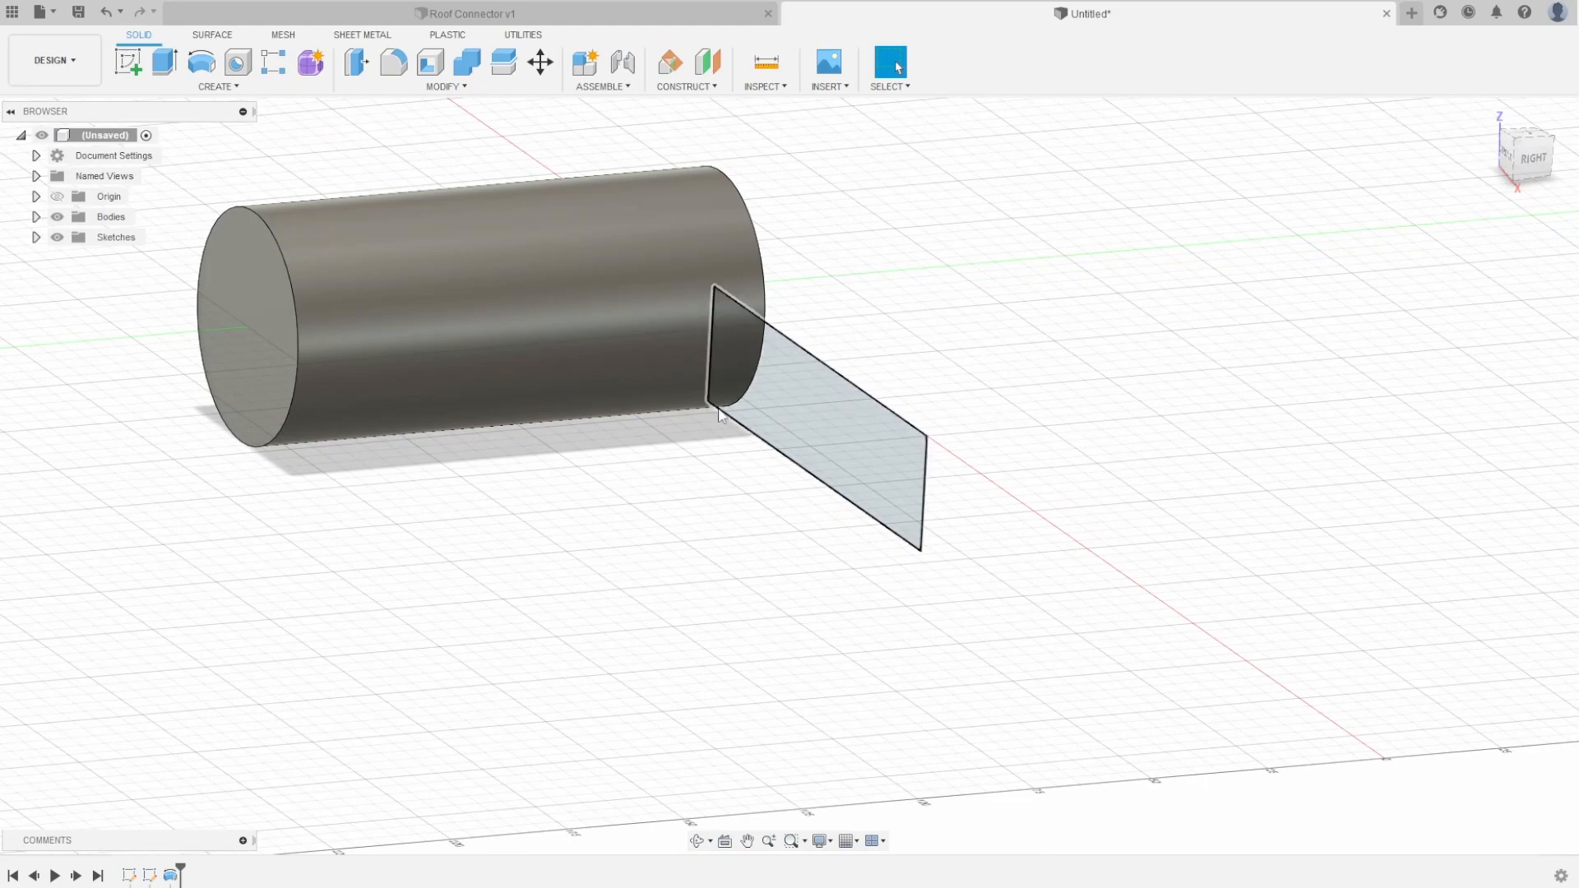
{"action": "left_click", "coordinate": [36, 237]}
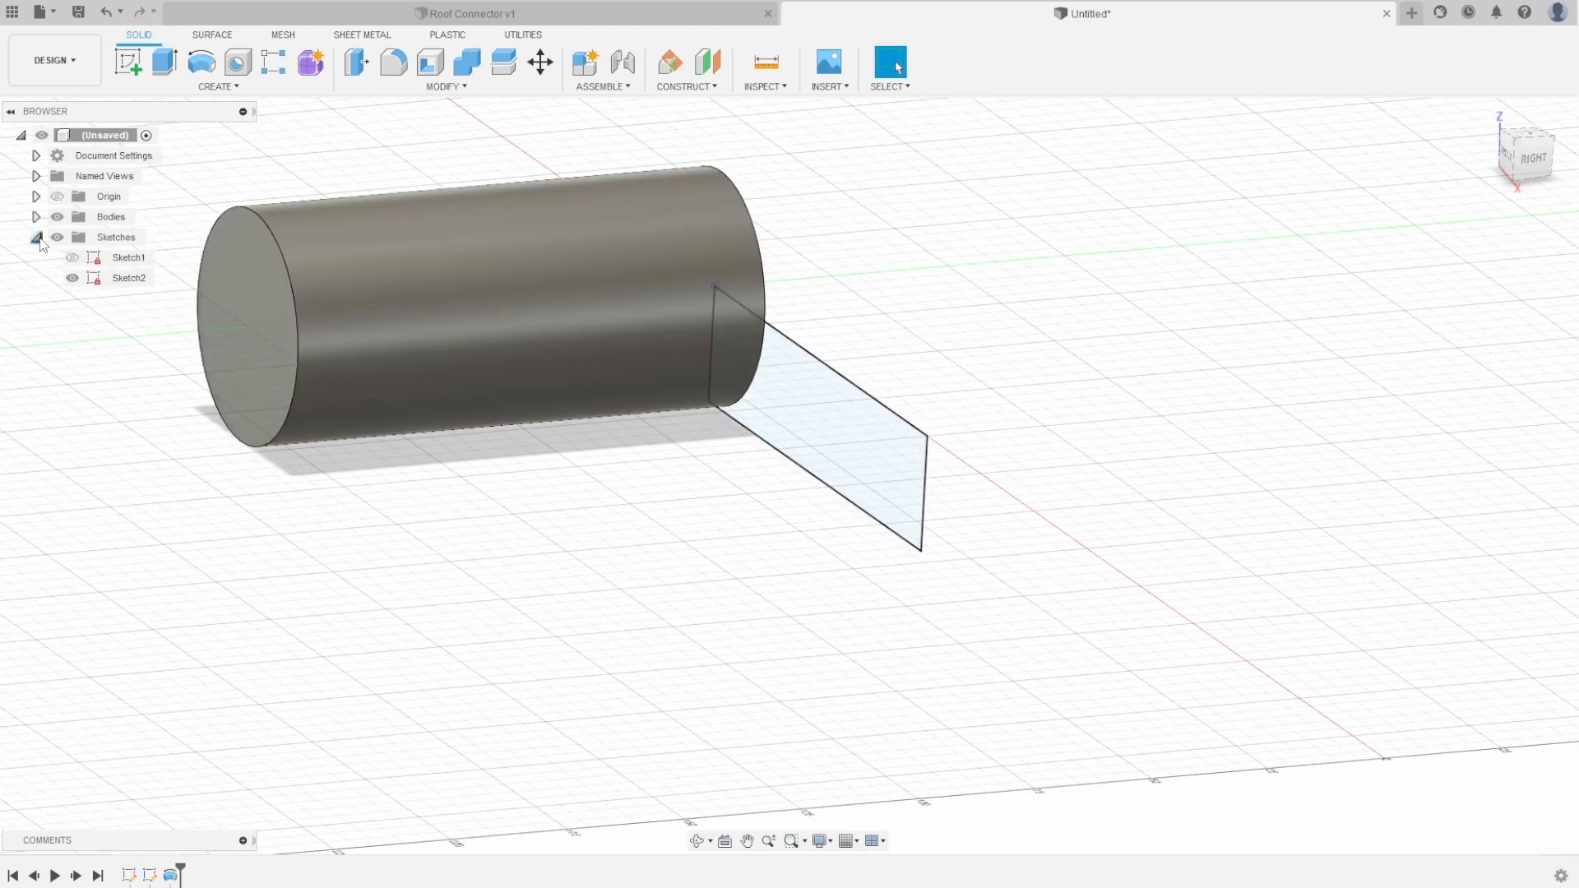
{"action": "left_click", "coordinate": [72, 258]}
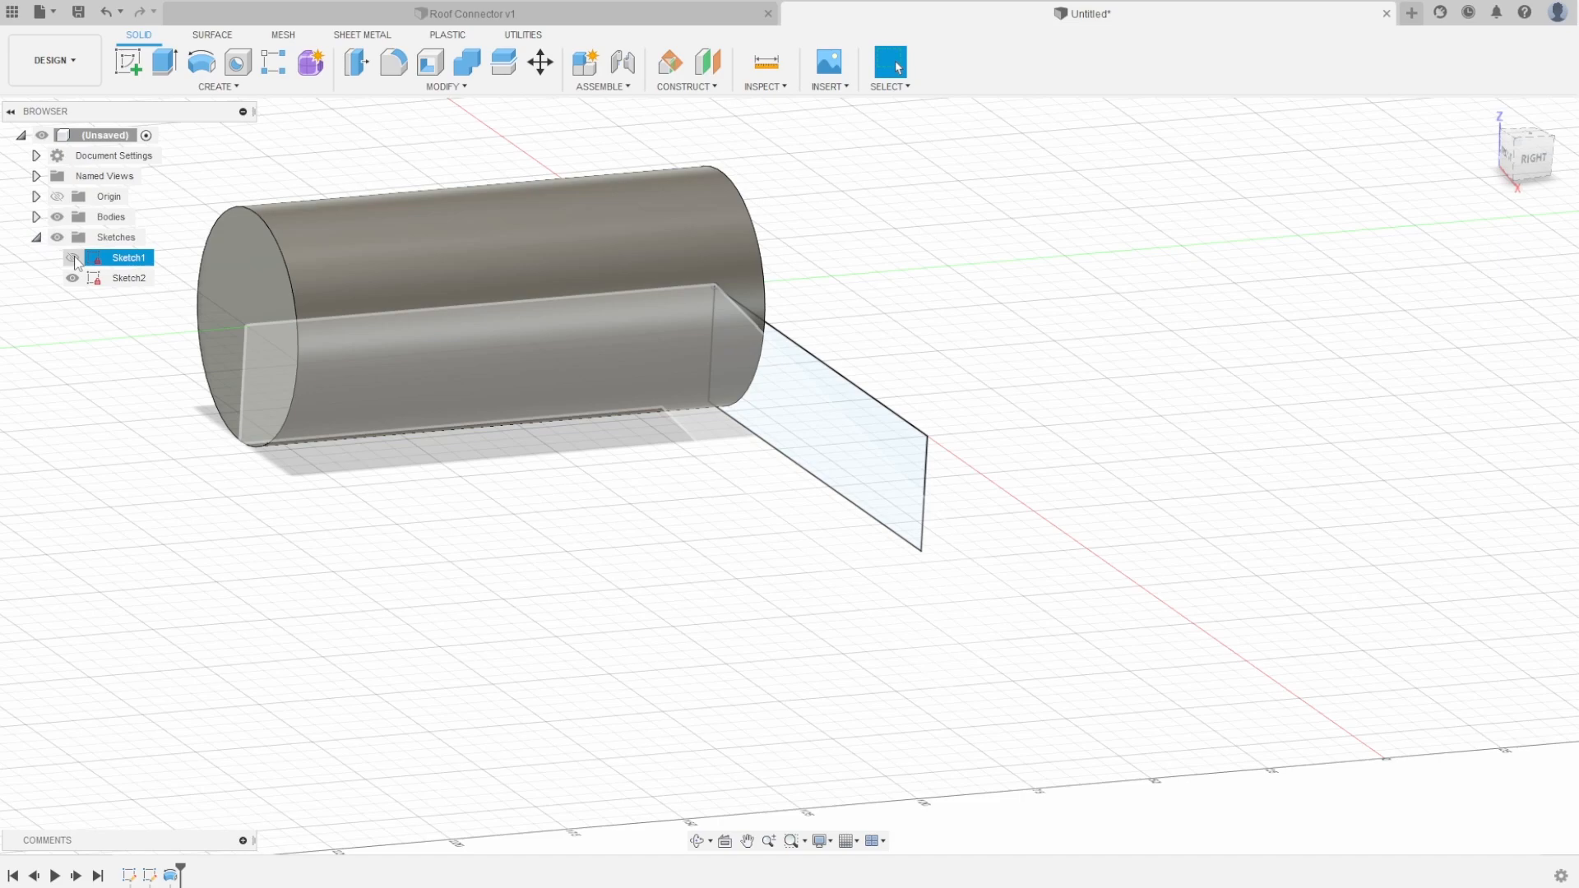
{"action": "left_click", "coordinate": [74, 257]}
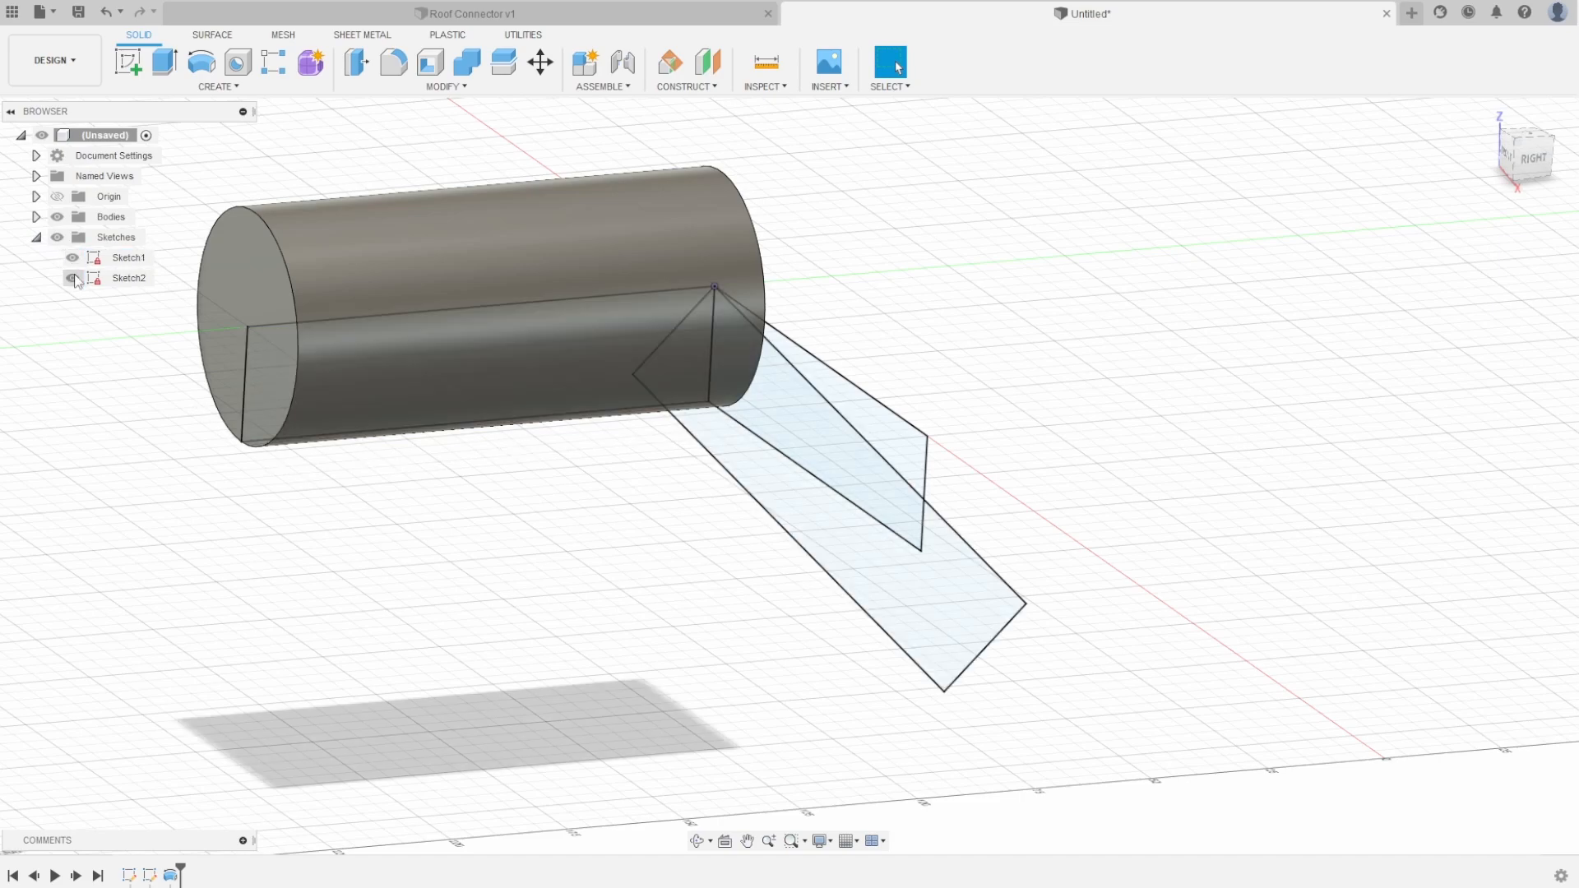
Revolve the sloped profile's main region 360 degrees about its upper long edge as a new body
{"action": "mouse_move", "coordinate": [1089, 573]}
{"action": "middle_mouse_down", "text": "shift"}
{"action": "mouse_move", "coordinate": [1192, 529]}
{"action": "mouse_move", "coordinate": [1135, 490]}
{"action": "mouse_move", "coordinate": [1152, 541]}
{"action": "middle_mouse_up", "text": "shift"}
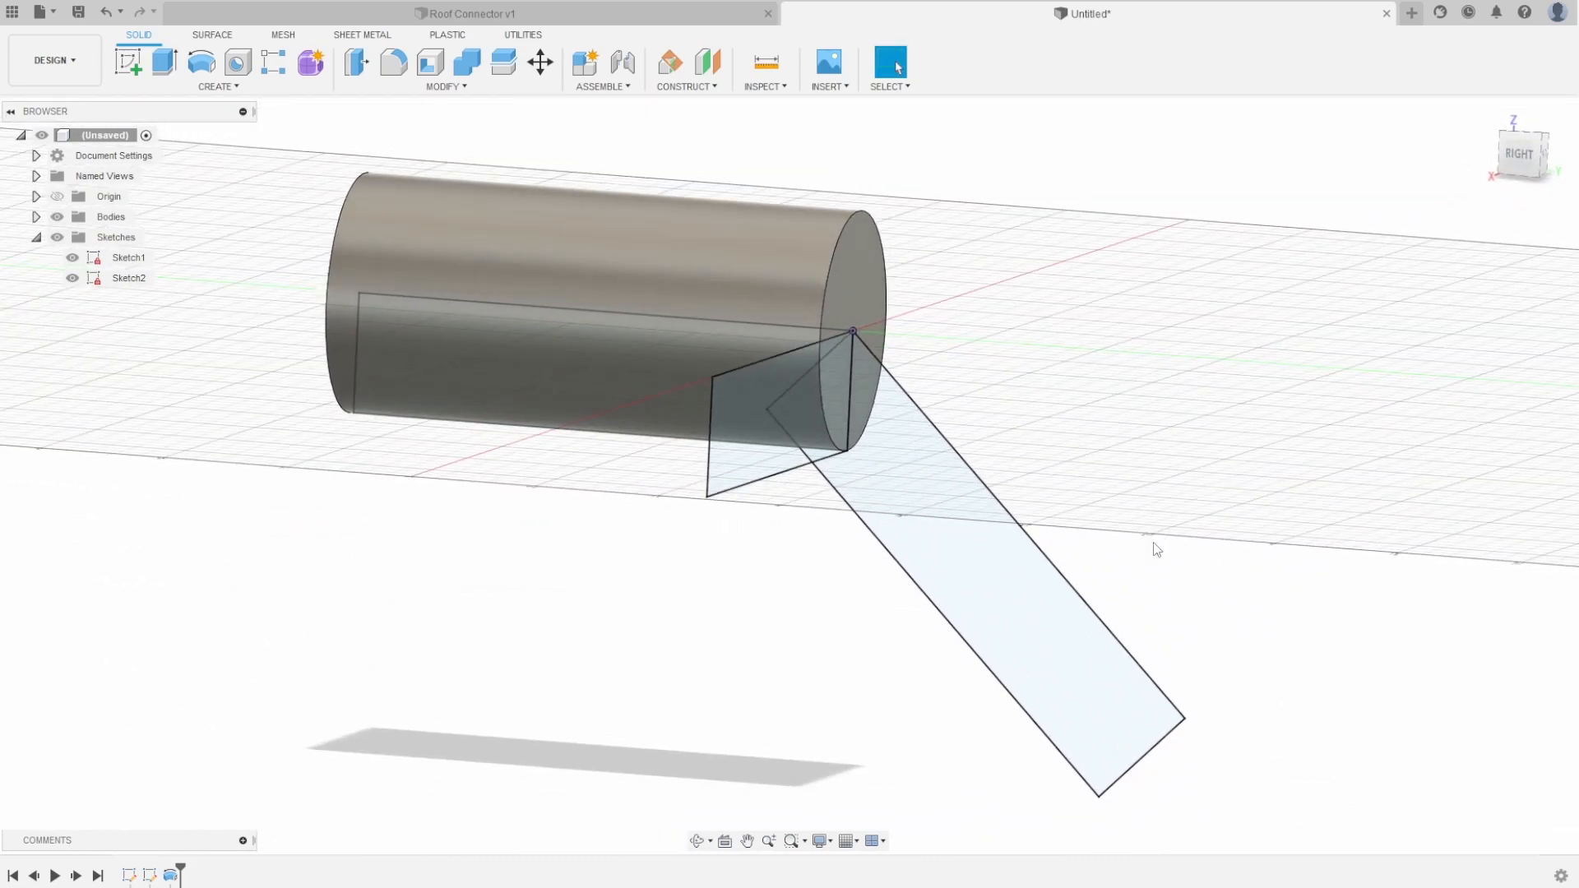
{"action": "left_click", "coordinate": [222, 86]}
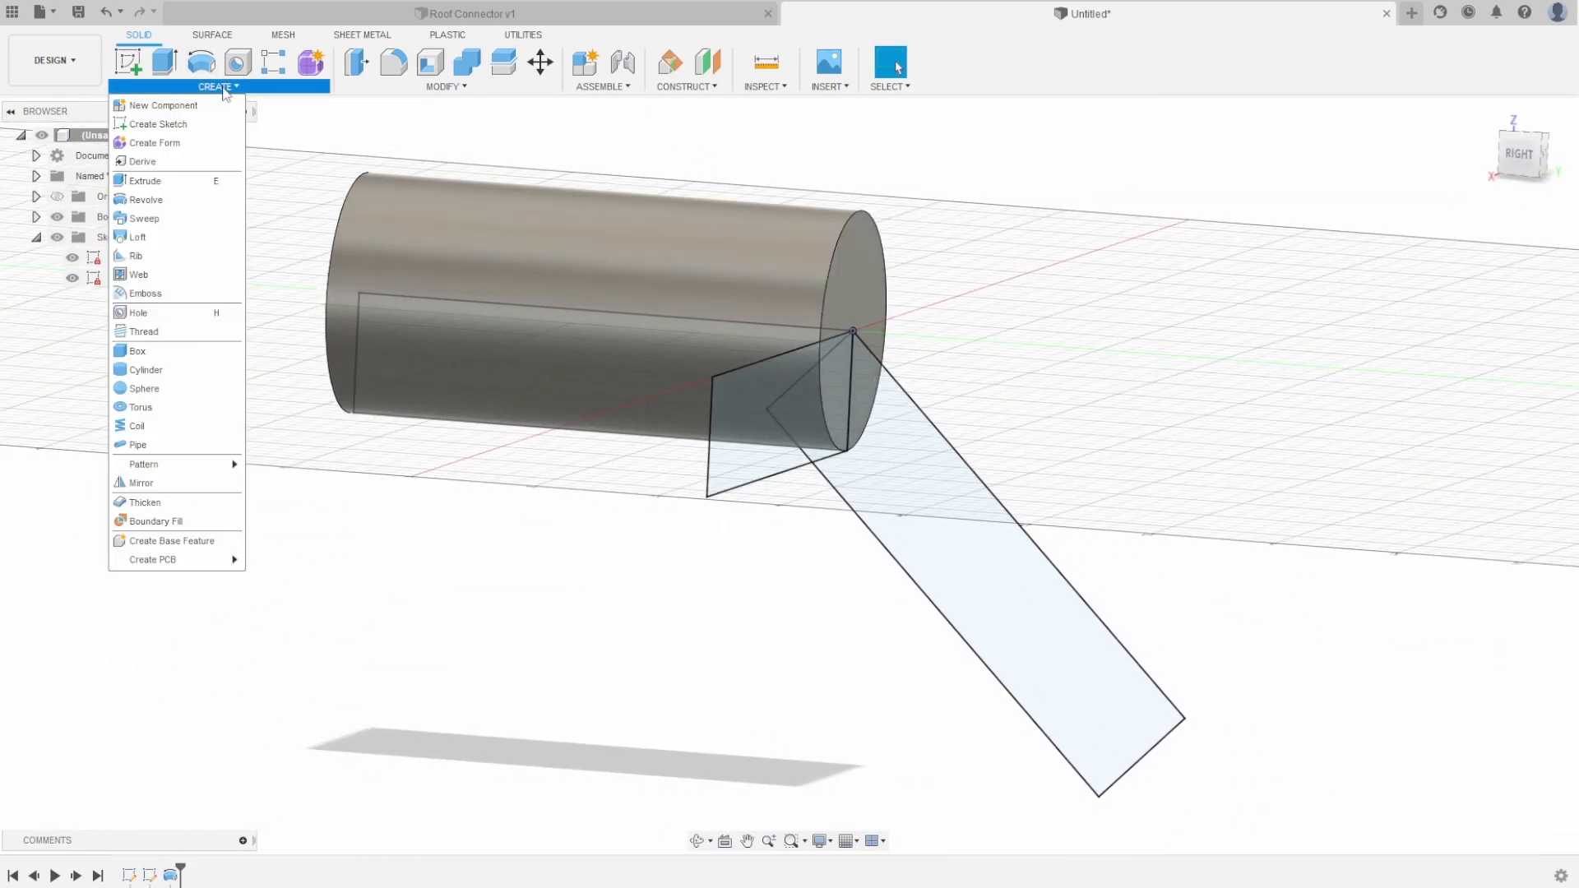
{"action": "left_click", "coordinate": [172, 205]}
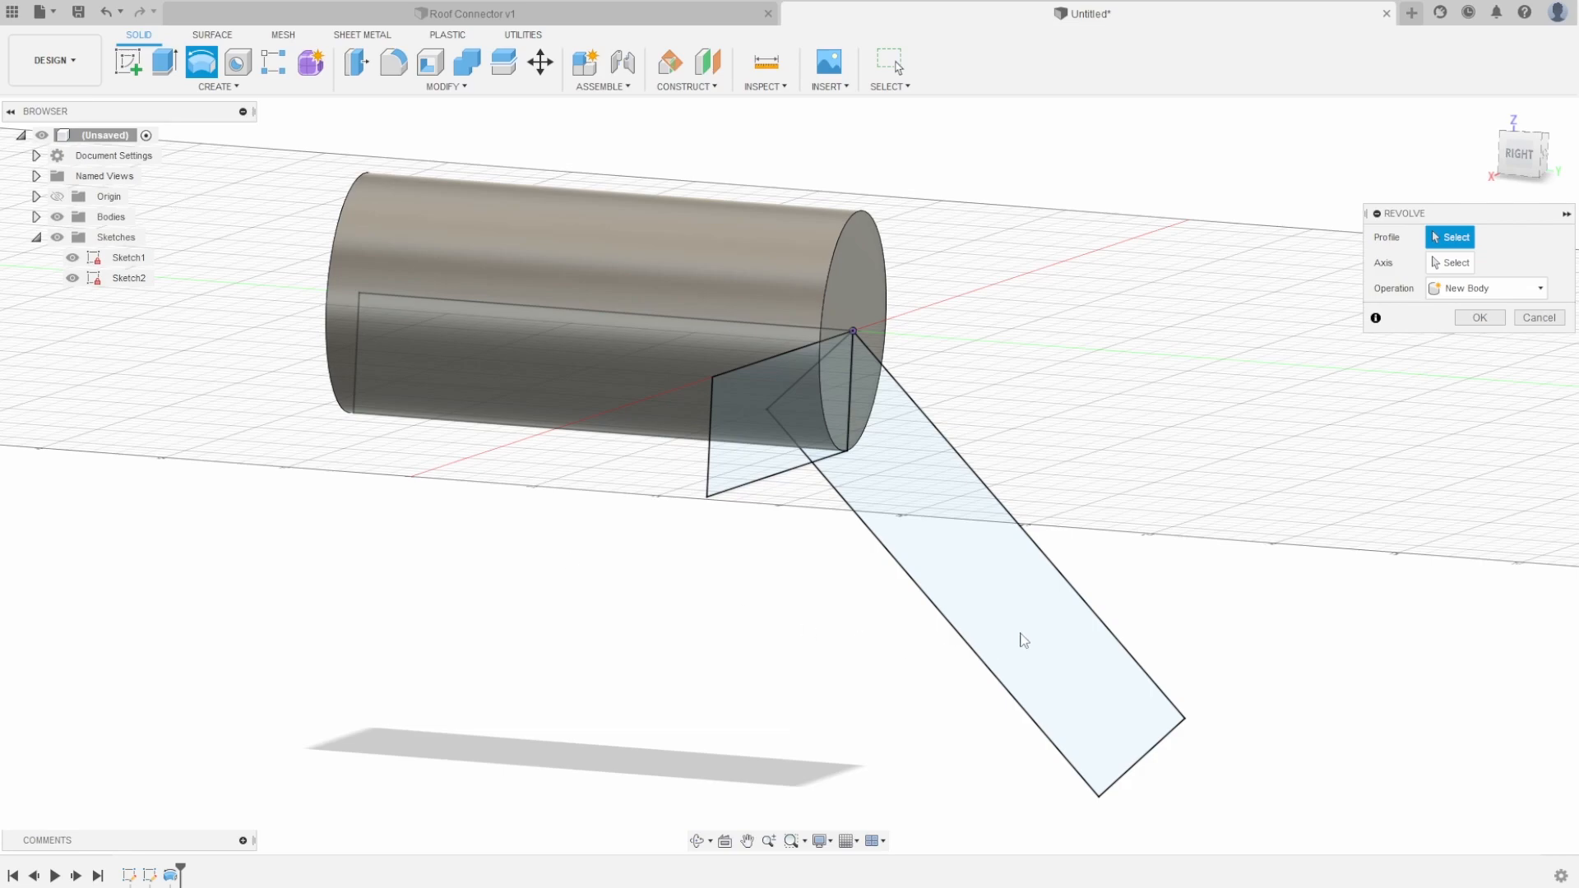
{"action": "left_click", "coordinate": [1028, 601]}
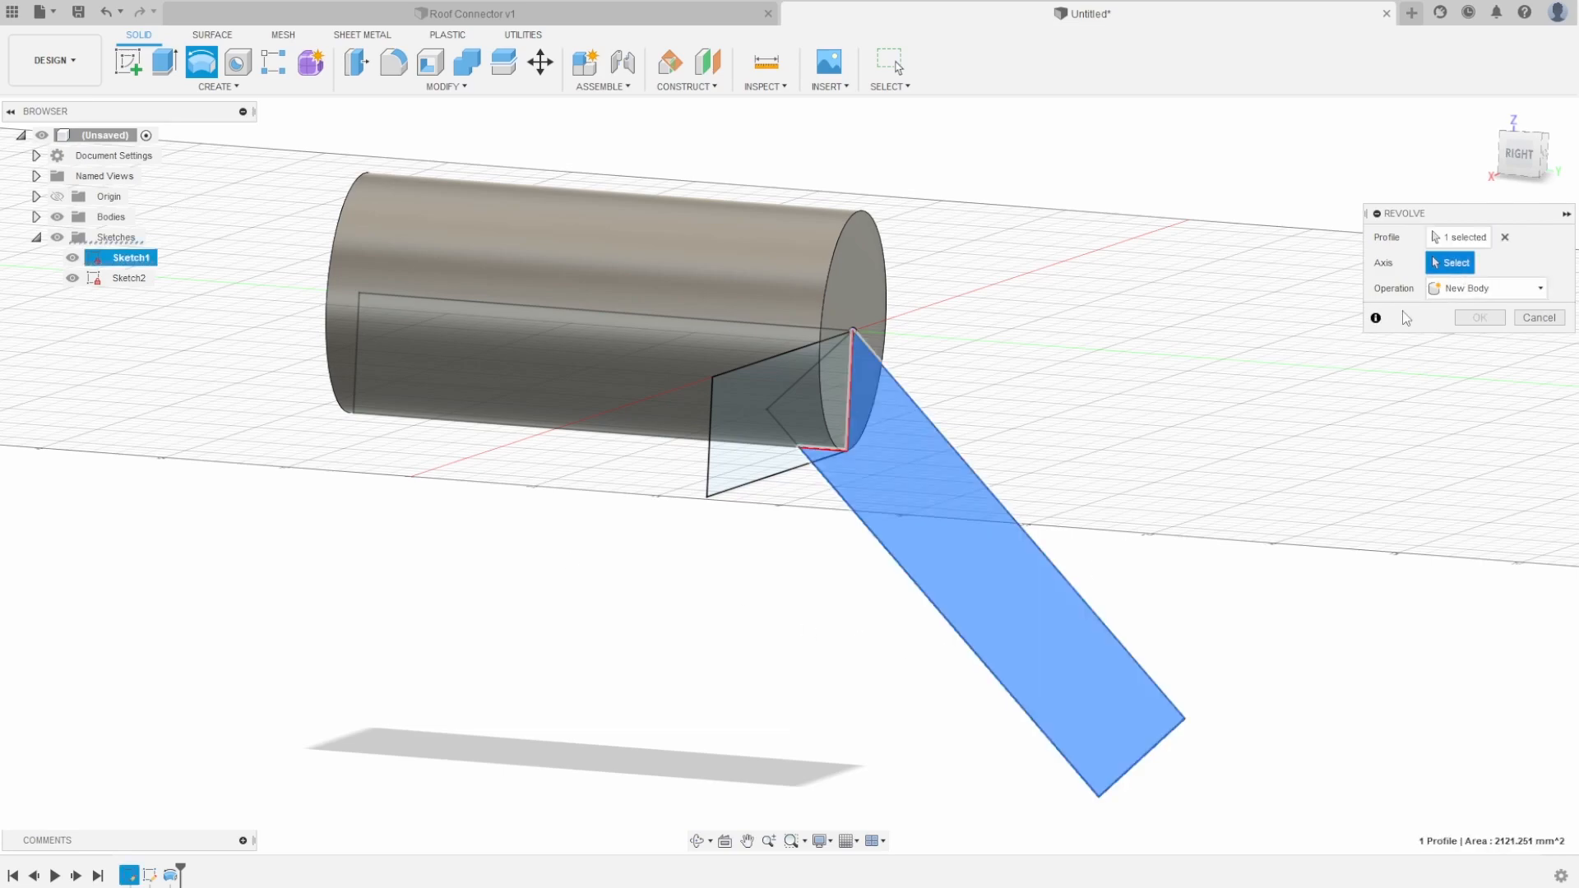
{"action": "left_click", "coordinate": [1044, 550]}
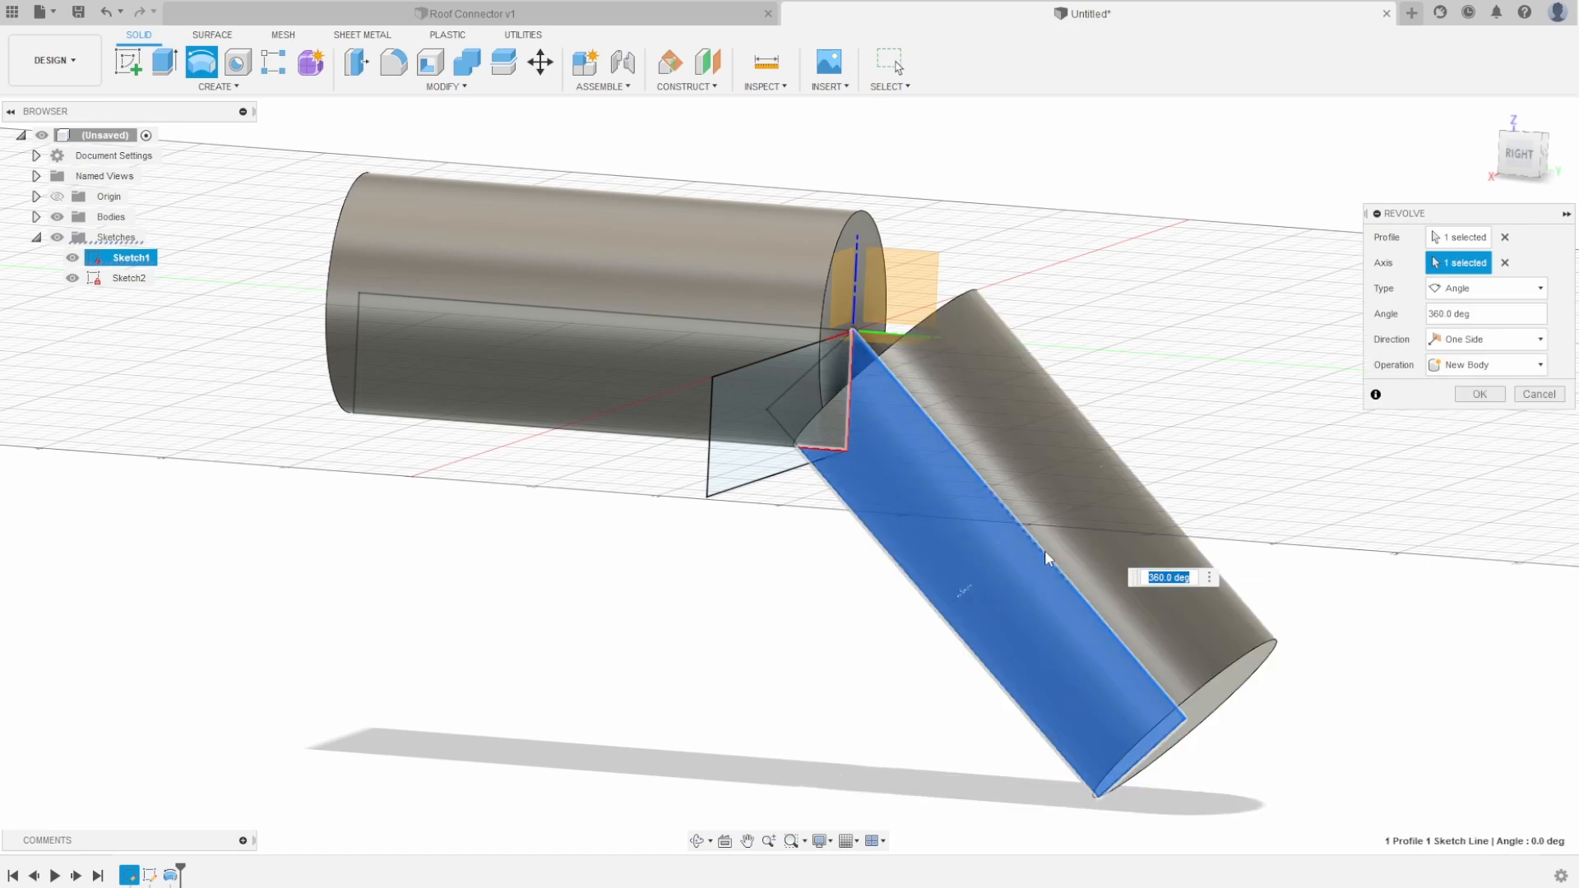
{"action": "middle_click_drag", "start_coordinate": [1133, 369], "coordinate": [1150, 388], "text": "shift"}
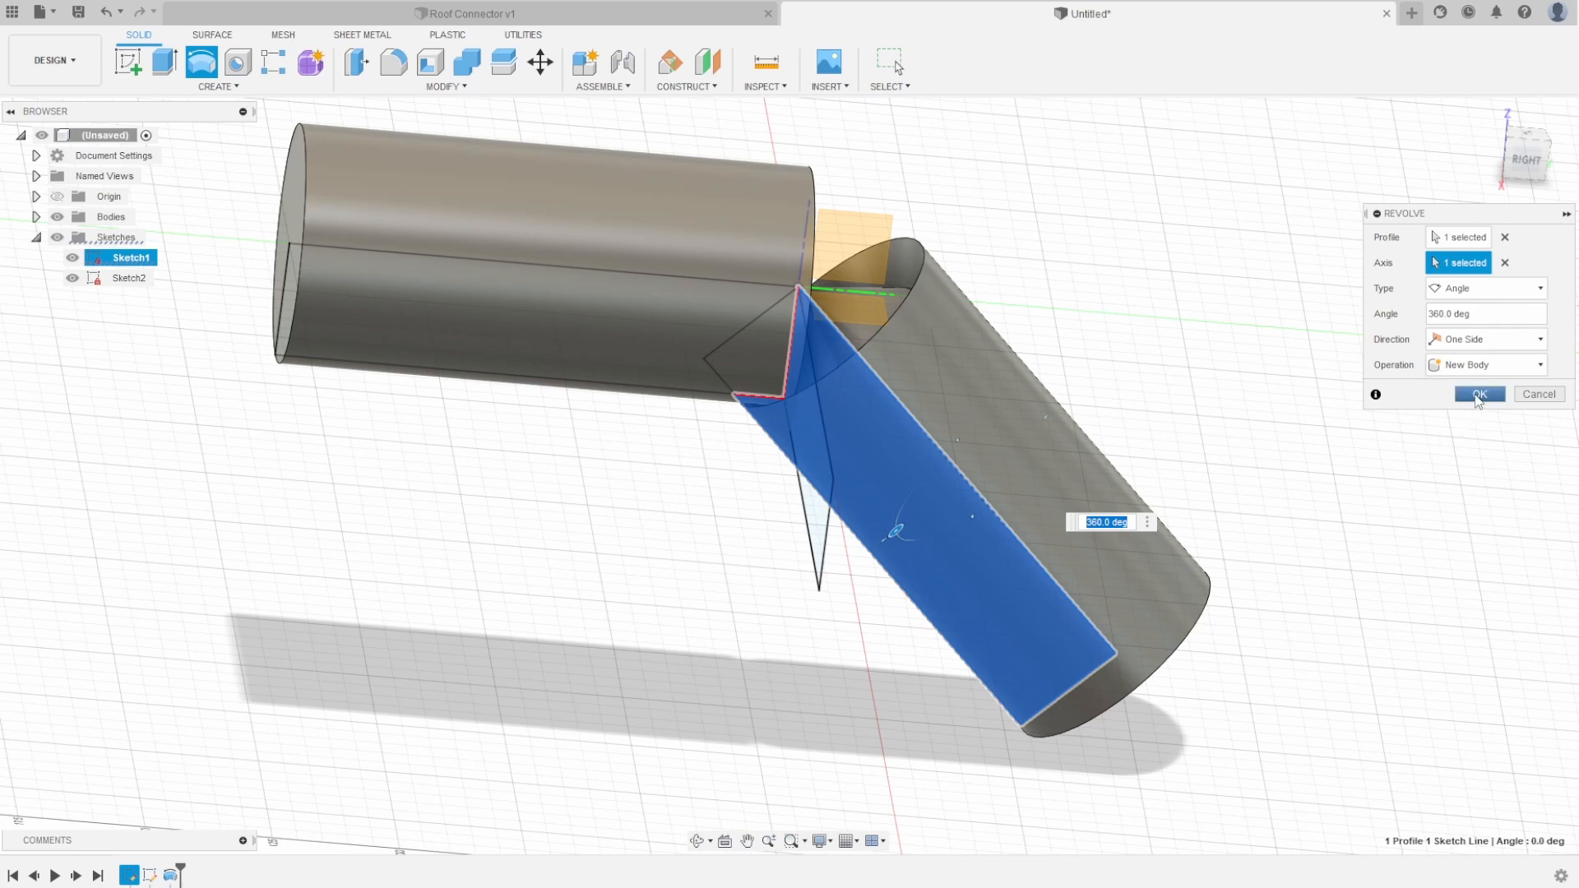
{"action": "left_click", "coordinate": [1478, 396]}
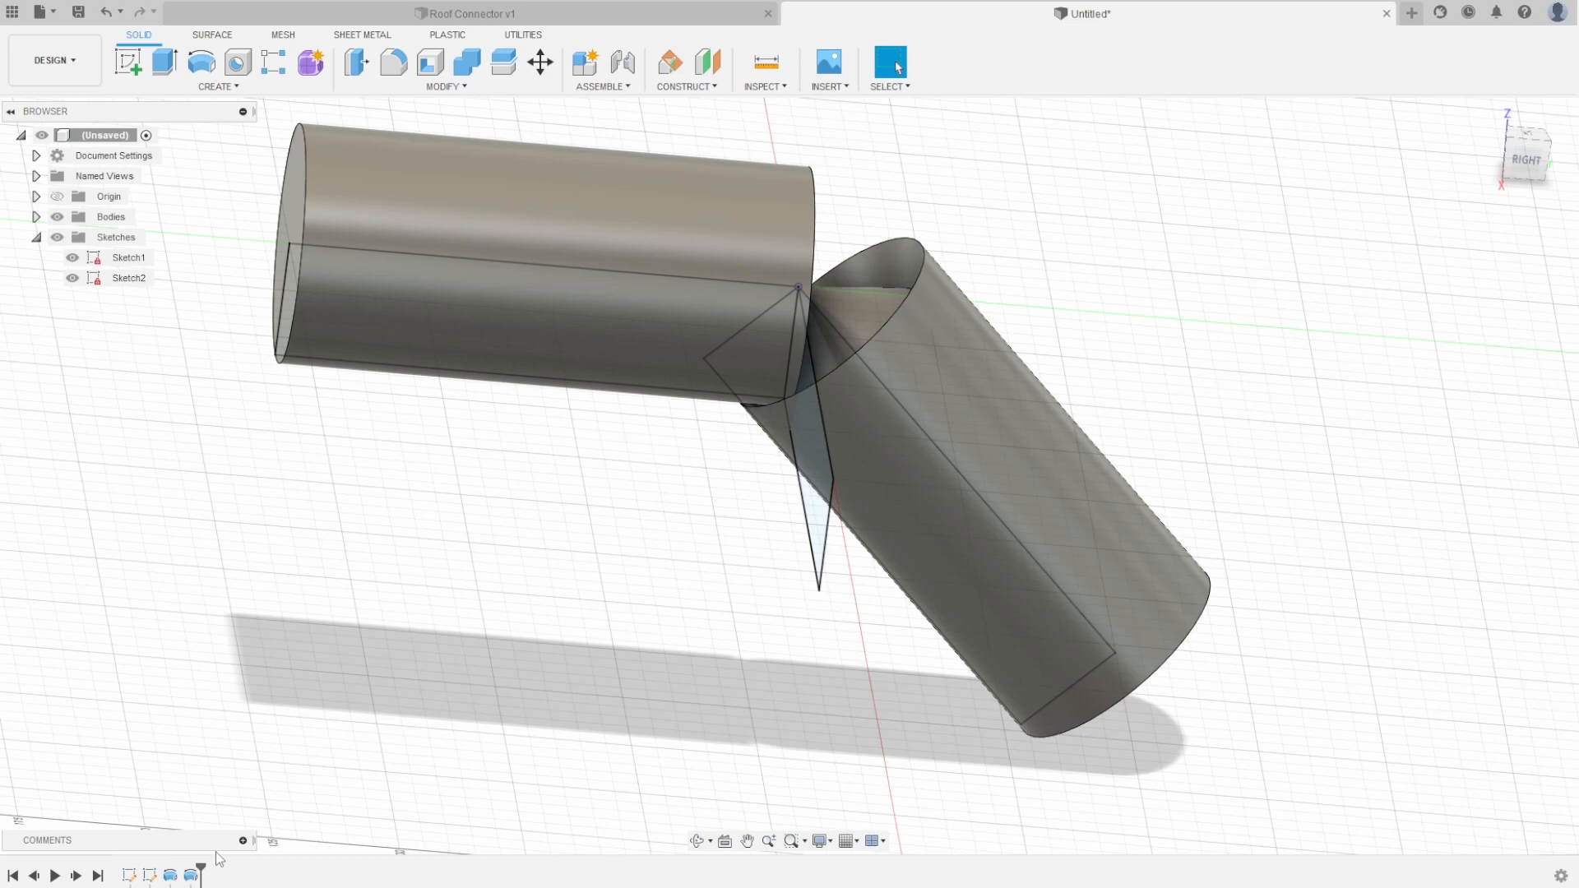
With the horizontal Y-direction arm's revolve temporarily suppressed, add the overlap region beside the origin to the sloped arm's revolve profile
{"action": "right_click", "coordinate": [173, 877]}
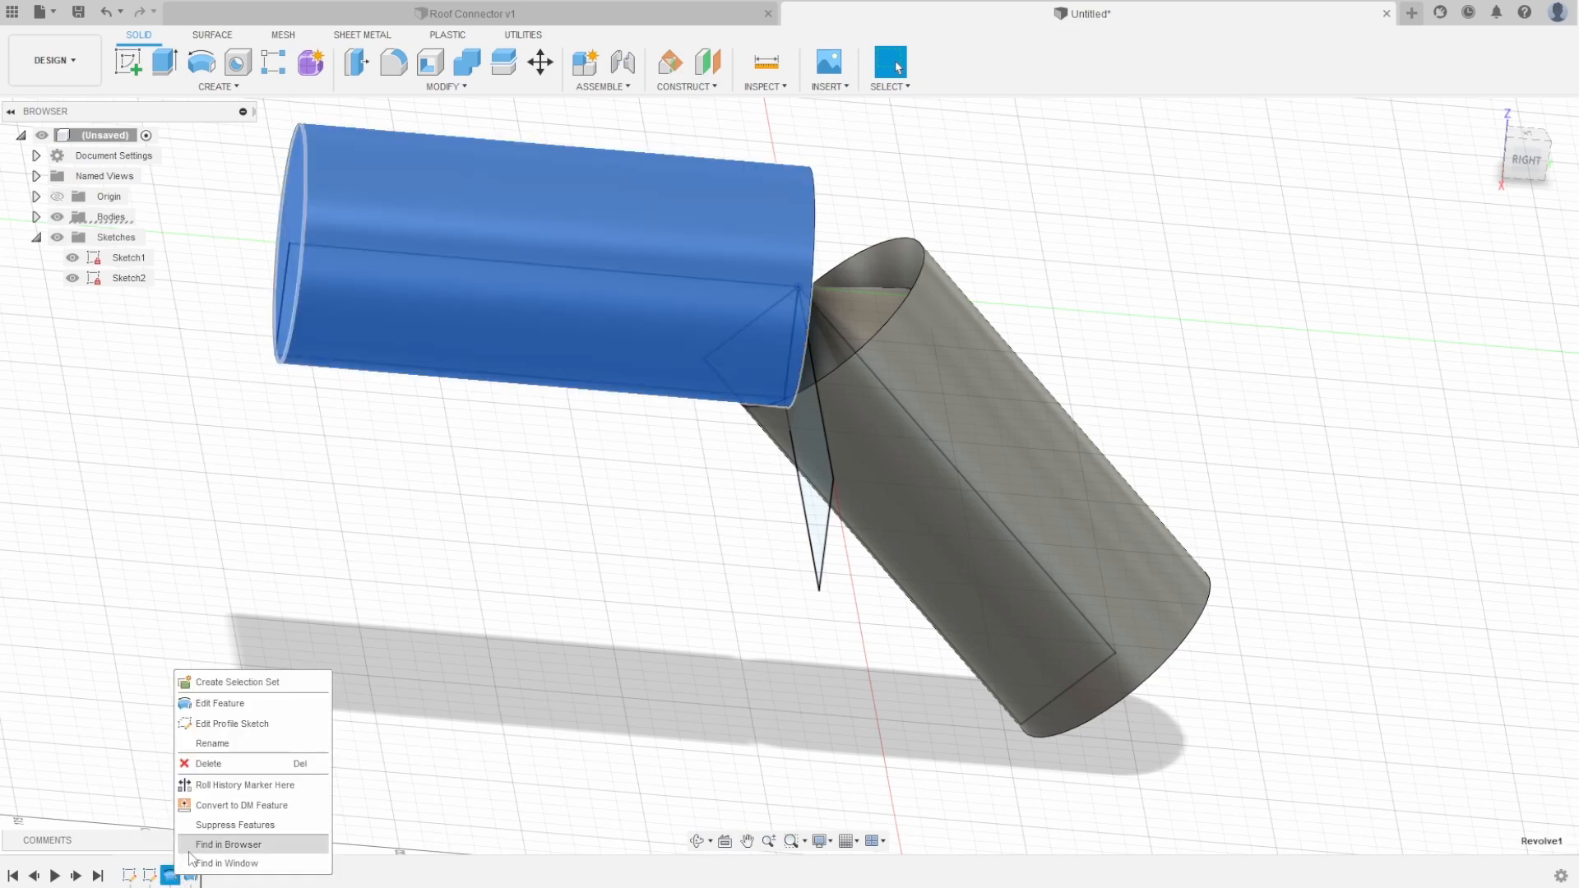
{"action": "left_click", "coordinate": [211, 825]}
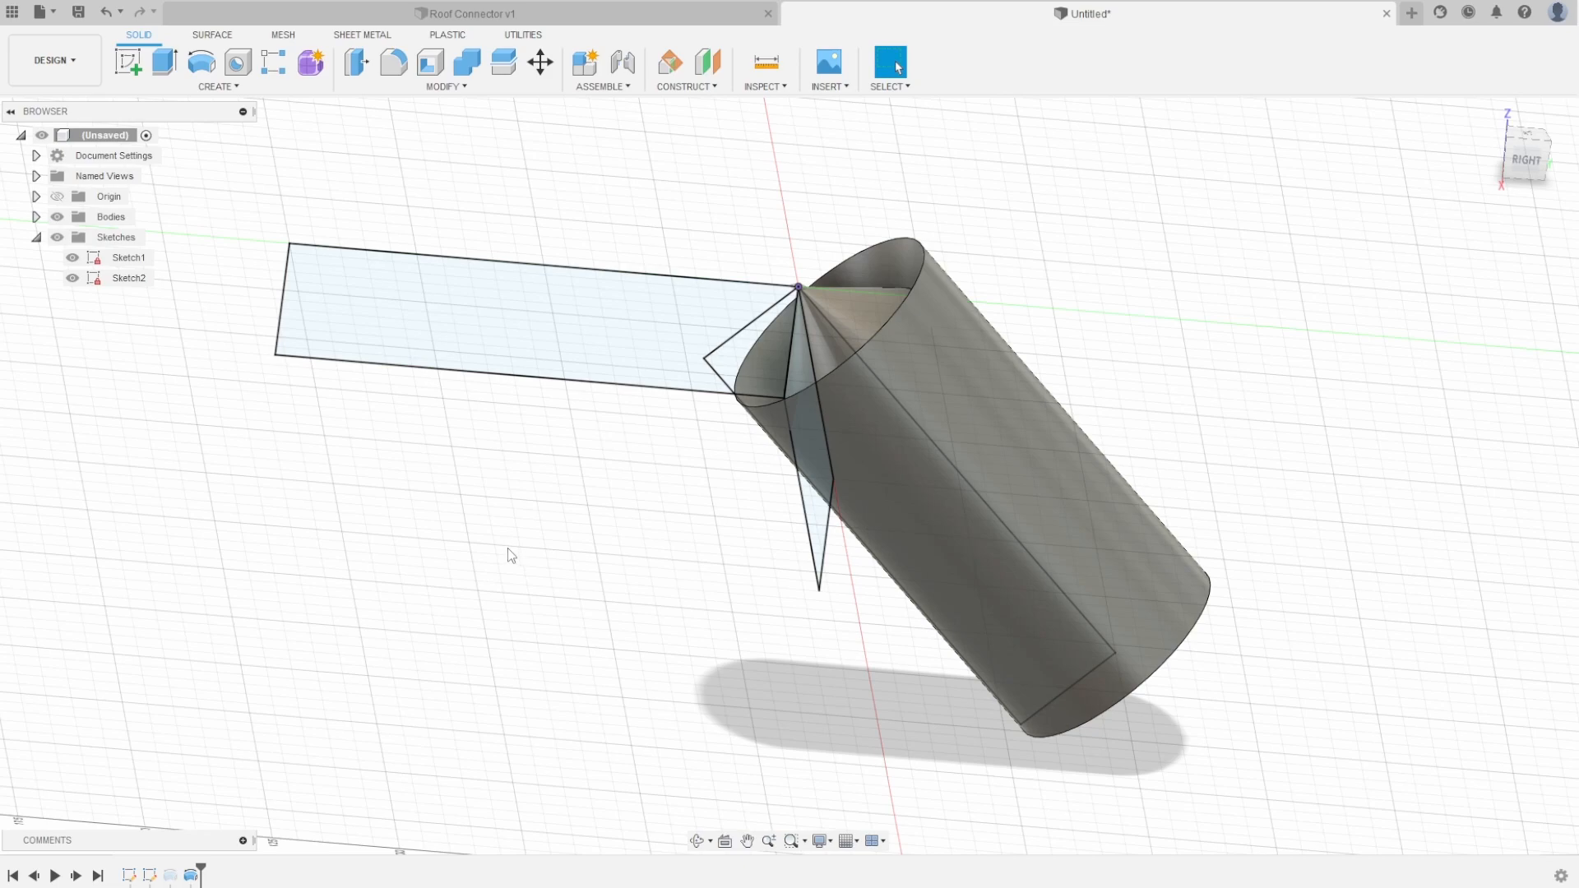
{"action": "left_click", "coordinate": [191, 874]}
{"action": "right_click", "coordinate": [192, 874]}
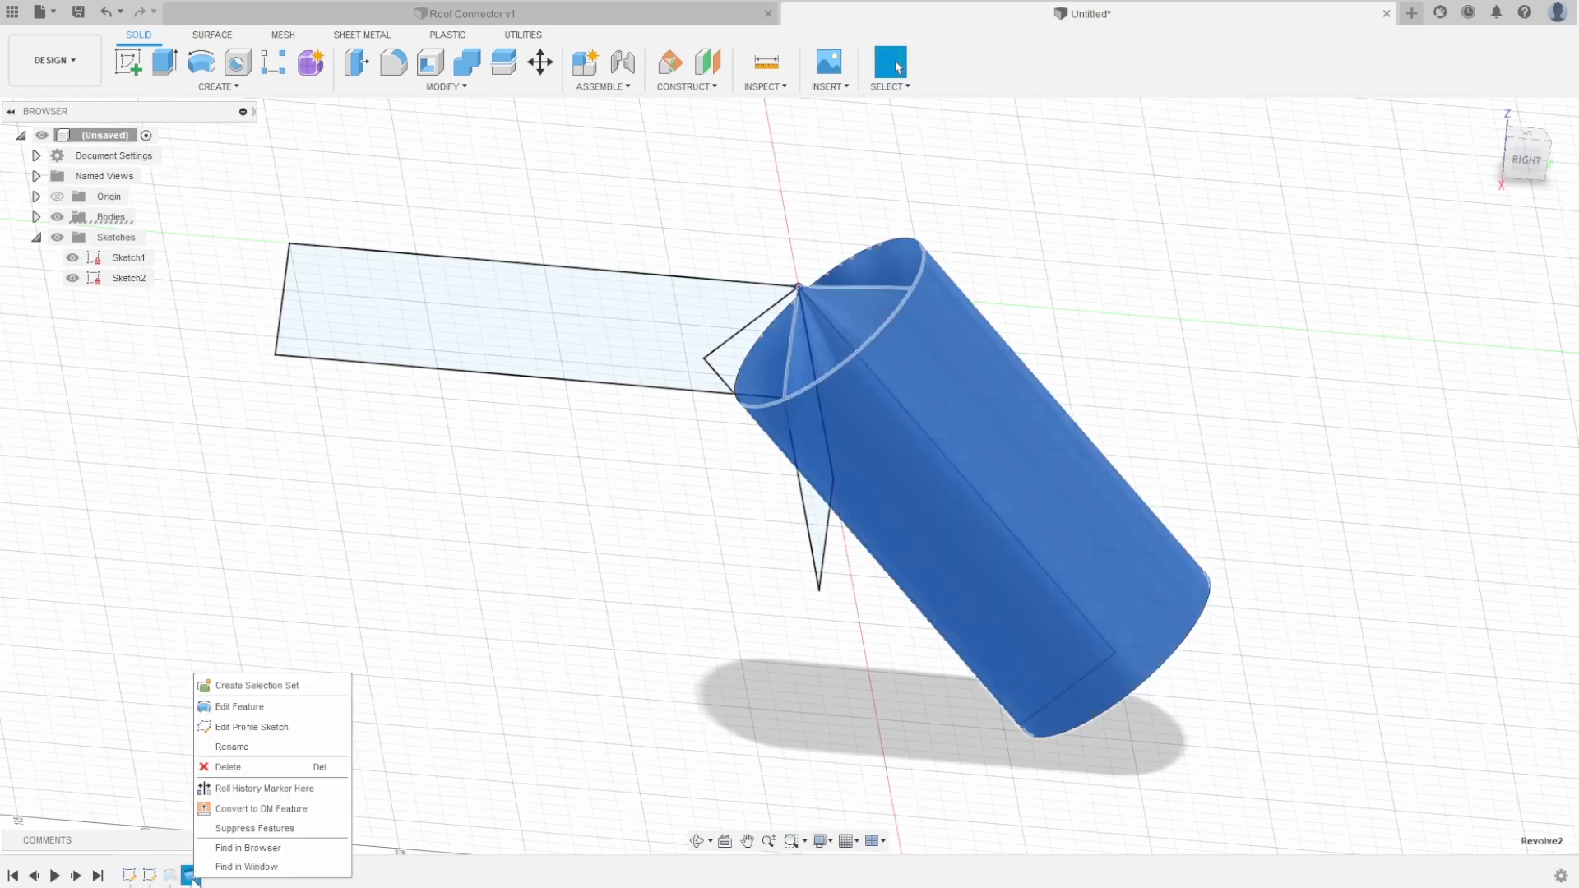
{"action": "left_click", "coordinate": [247, 706]}
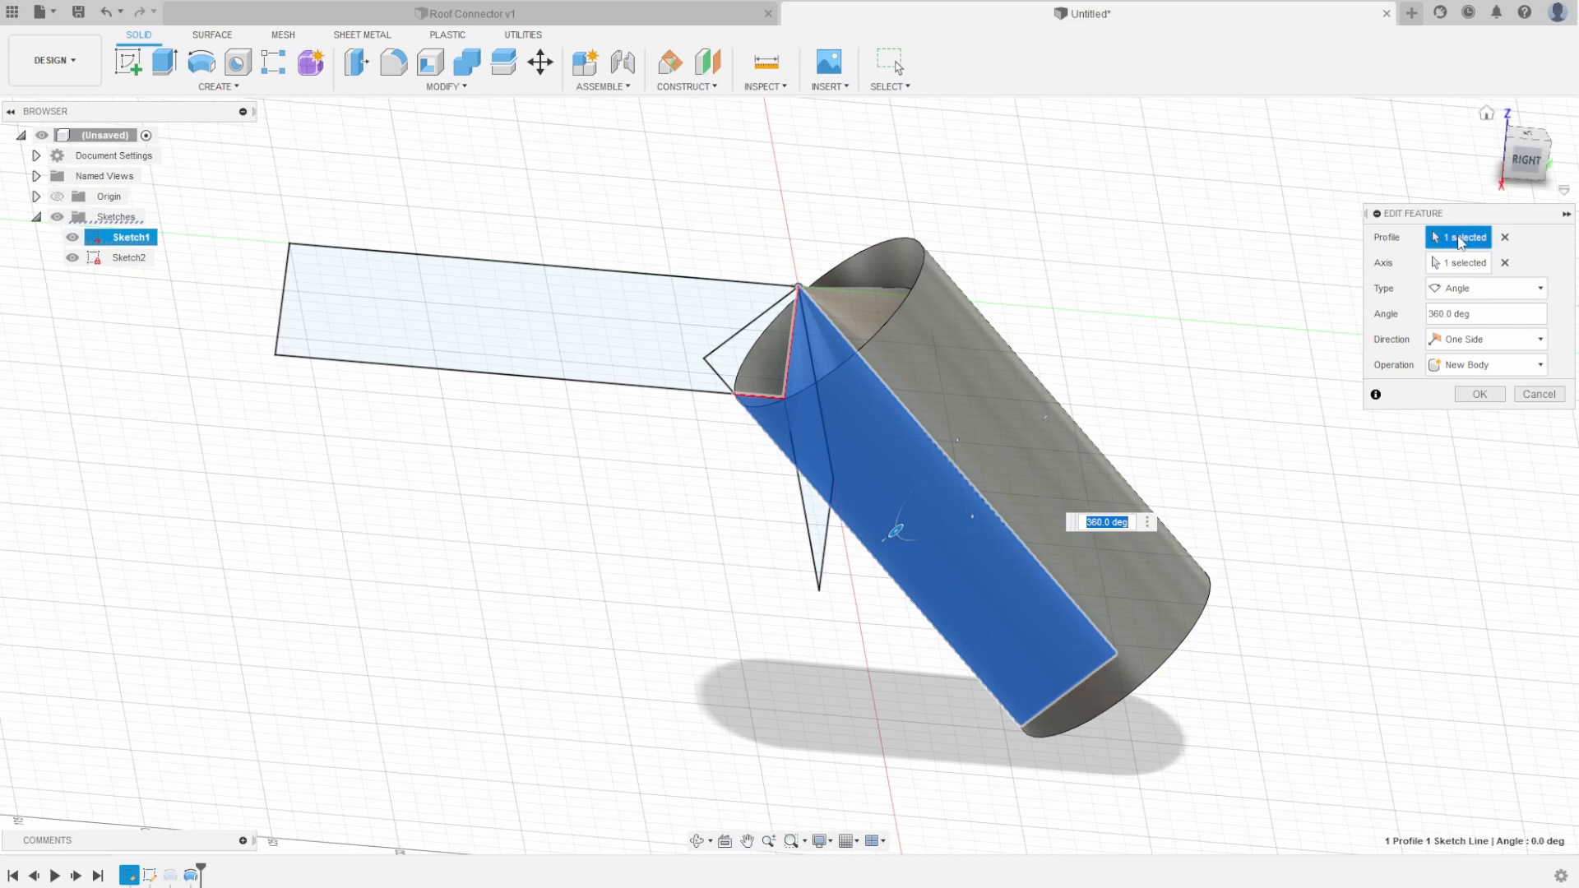
{"action": "left_click", "coordinate": [764, 359]}
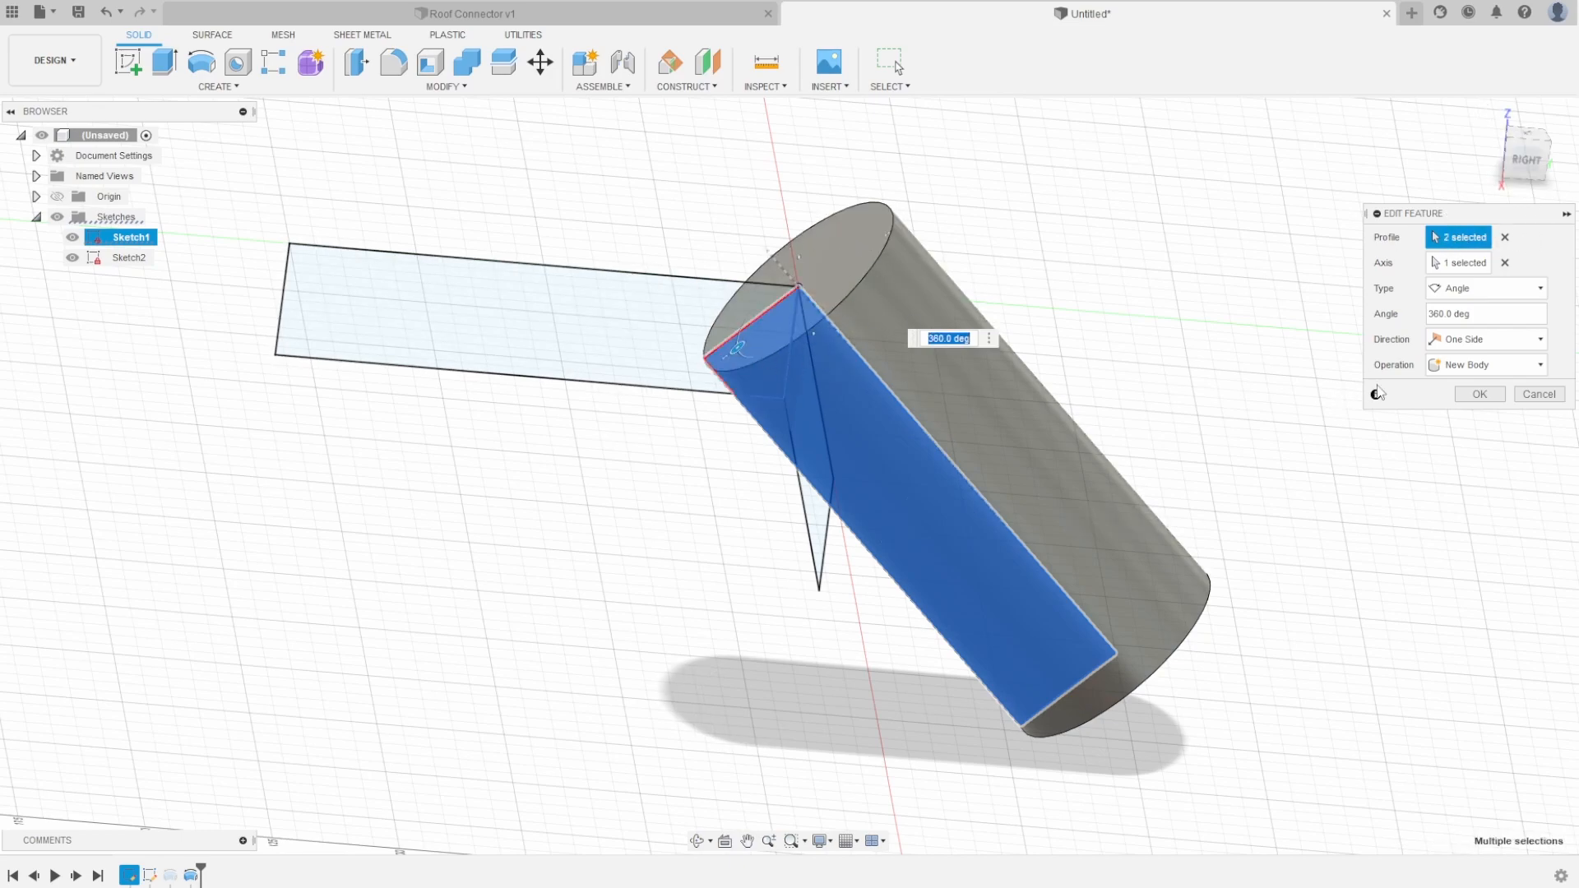
{"action": "left_click", "coordinate": [1479, 394]}
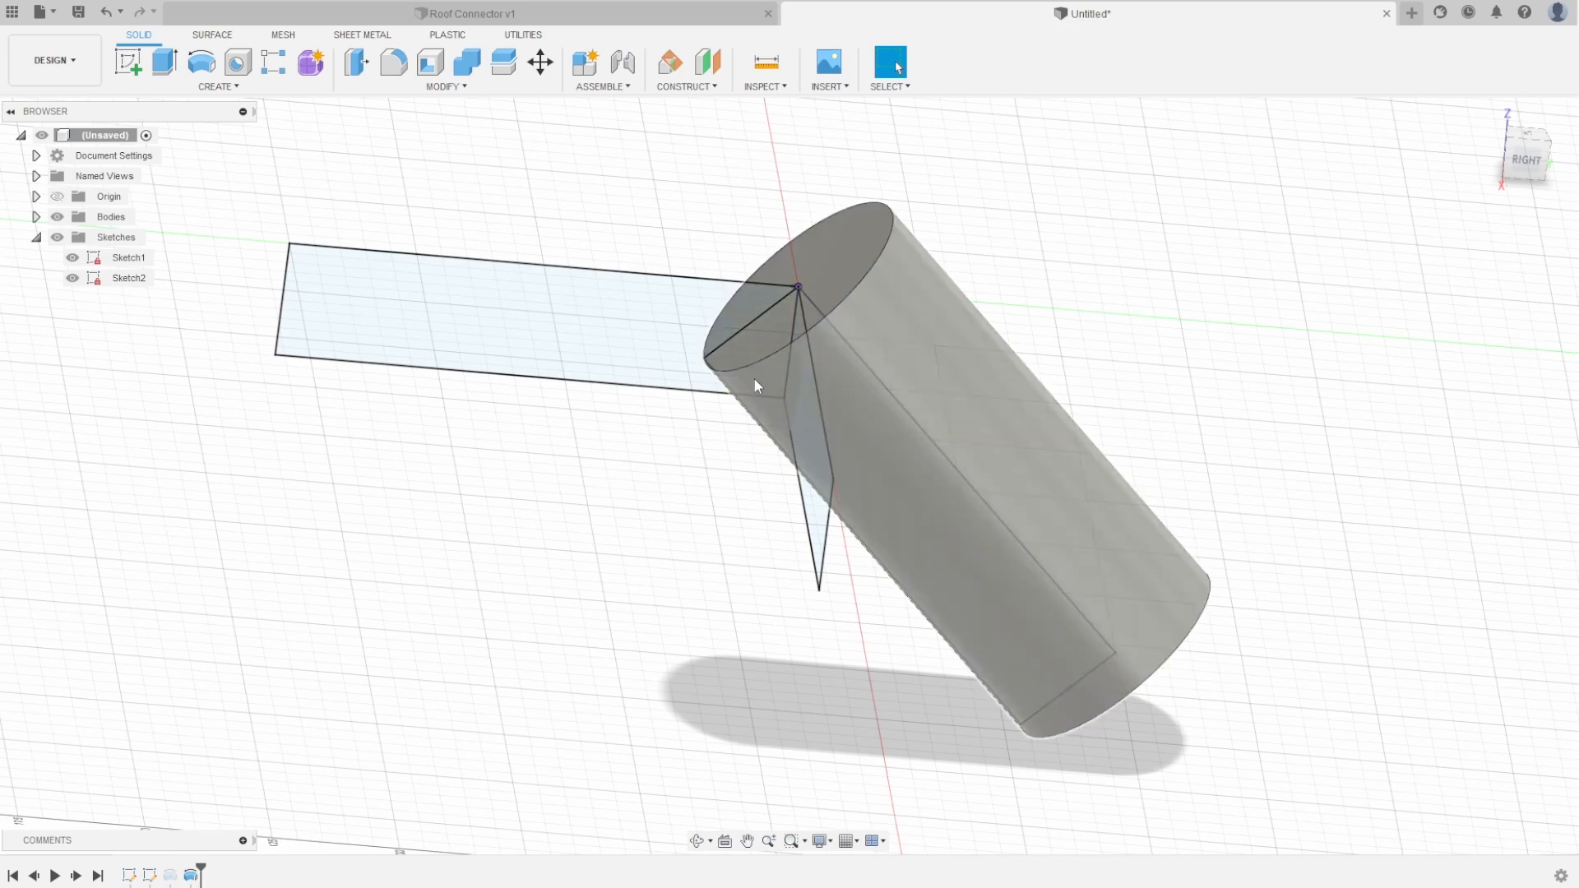
{"action": "right_click", "coordinate": [170, 876]}
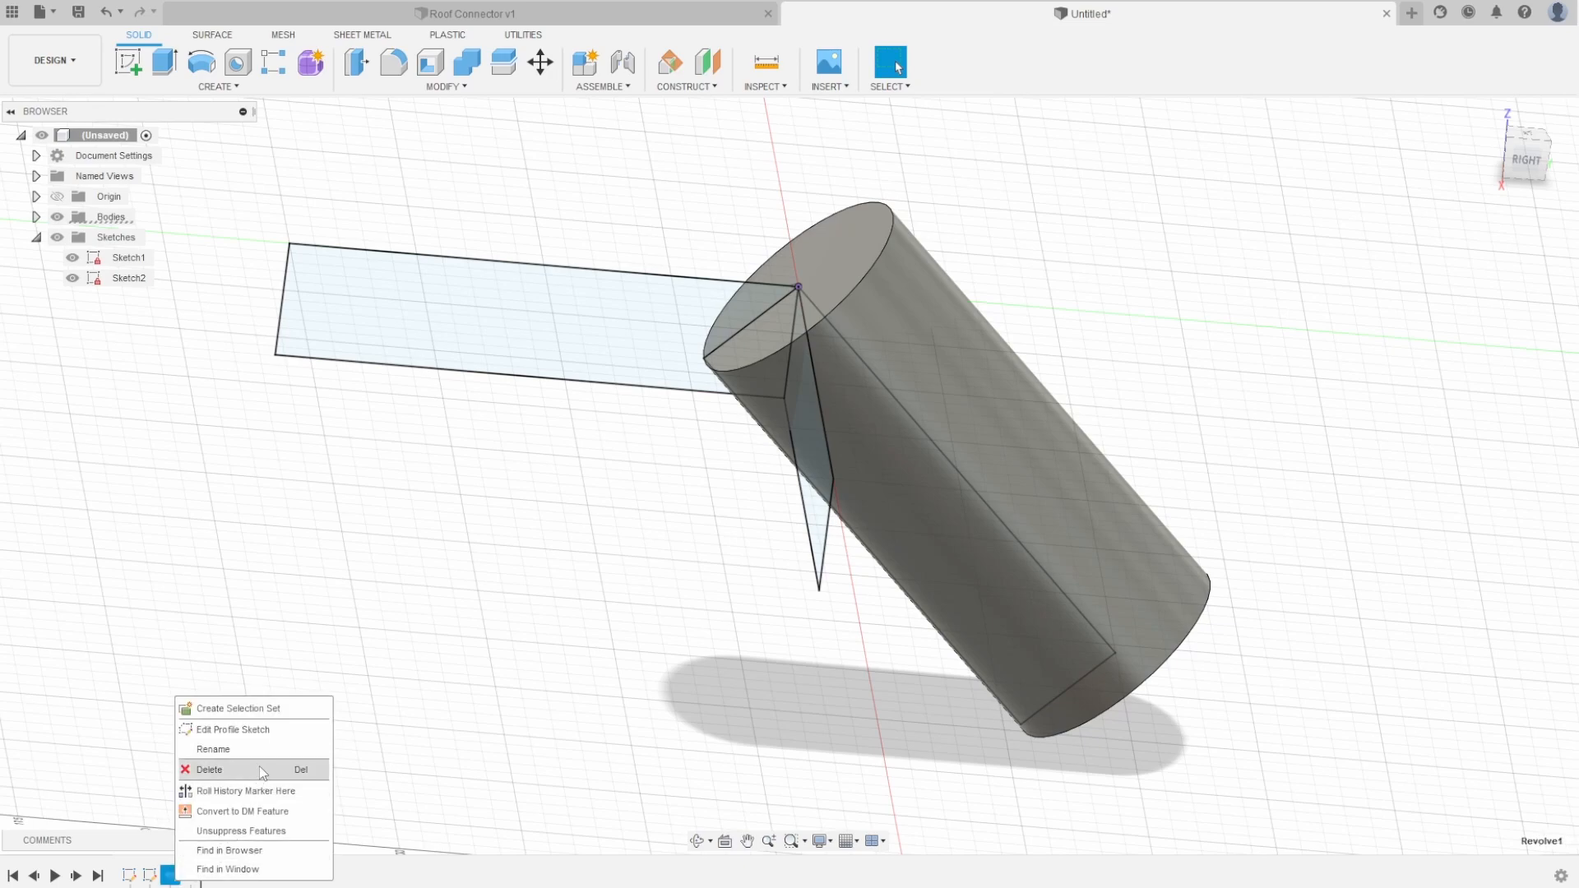
{"action": "left_click", "coordinate": [229, 831]}
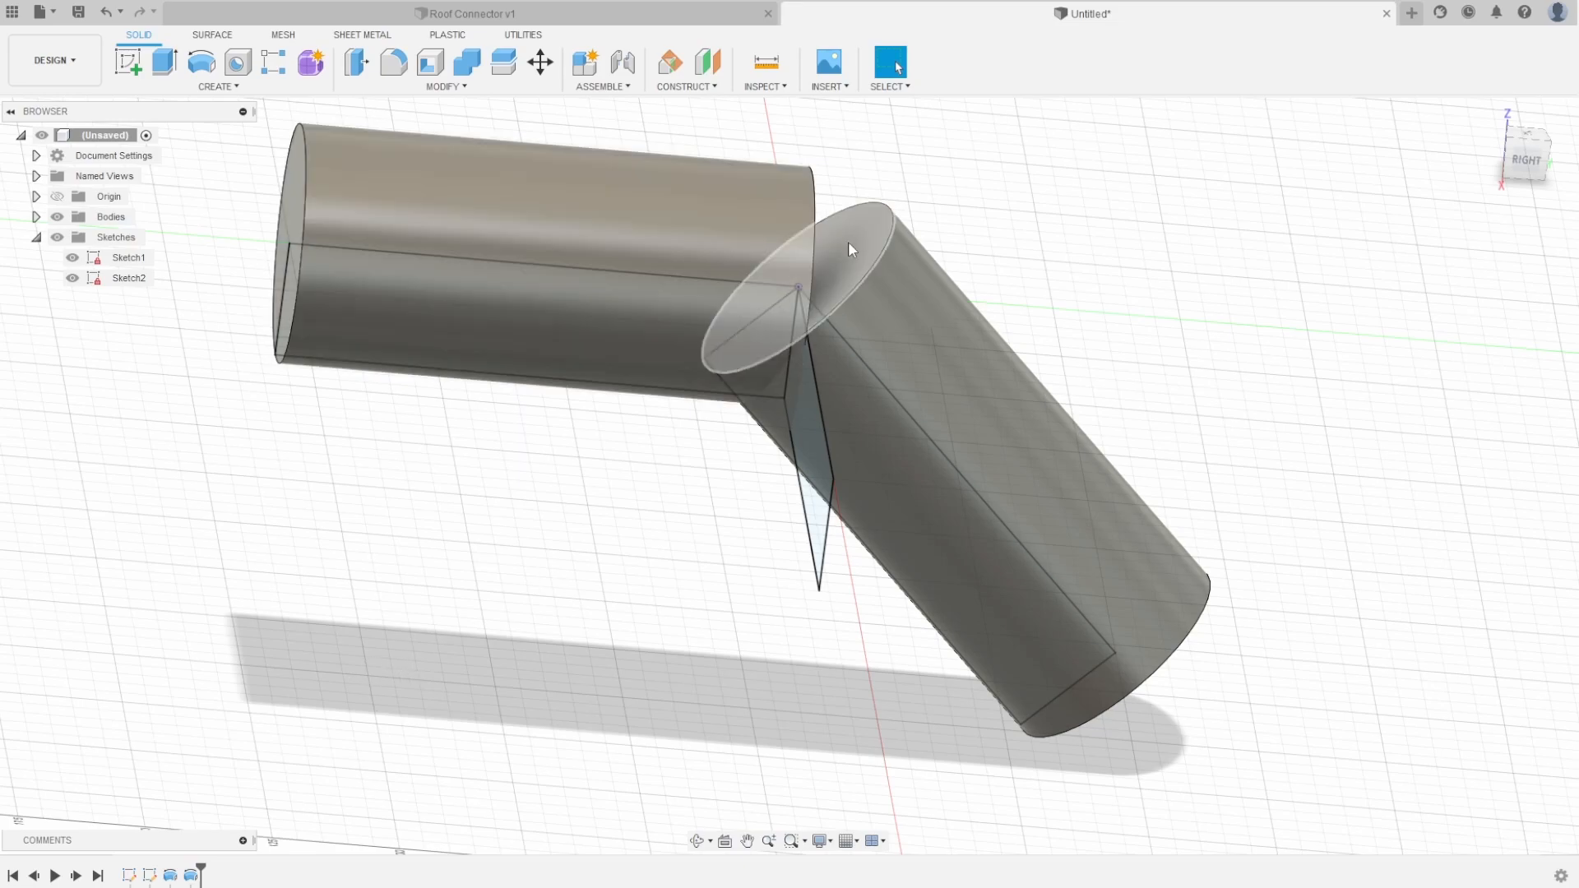
Revolve the Sketch2 profile 360 degrees about its upper long edge, joining it to the existing arms
{"action": "middle_click_drag", "start_coordinate": [517, 607], "coordinate": [588, 615], "text": "shift"}
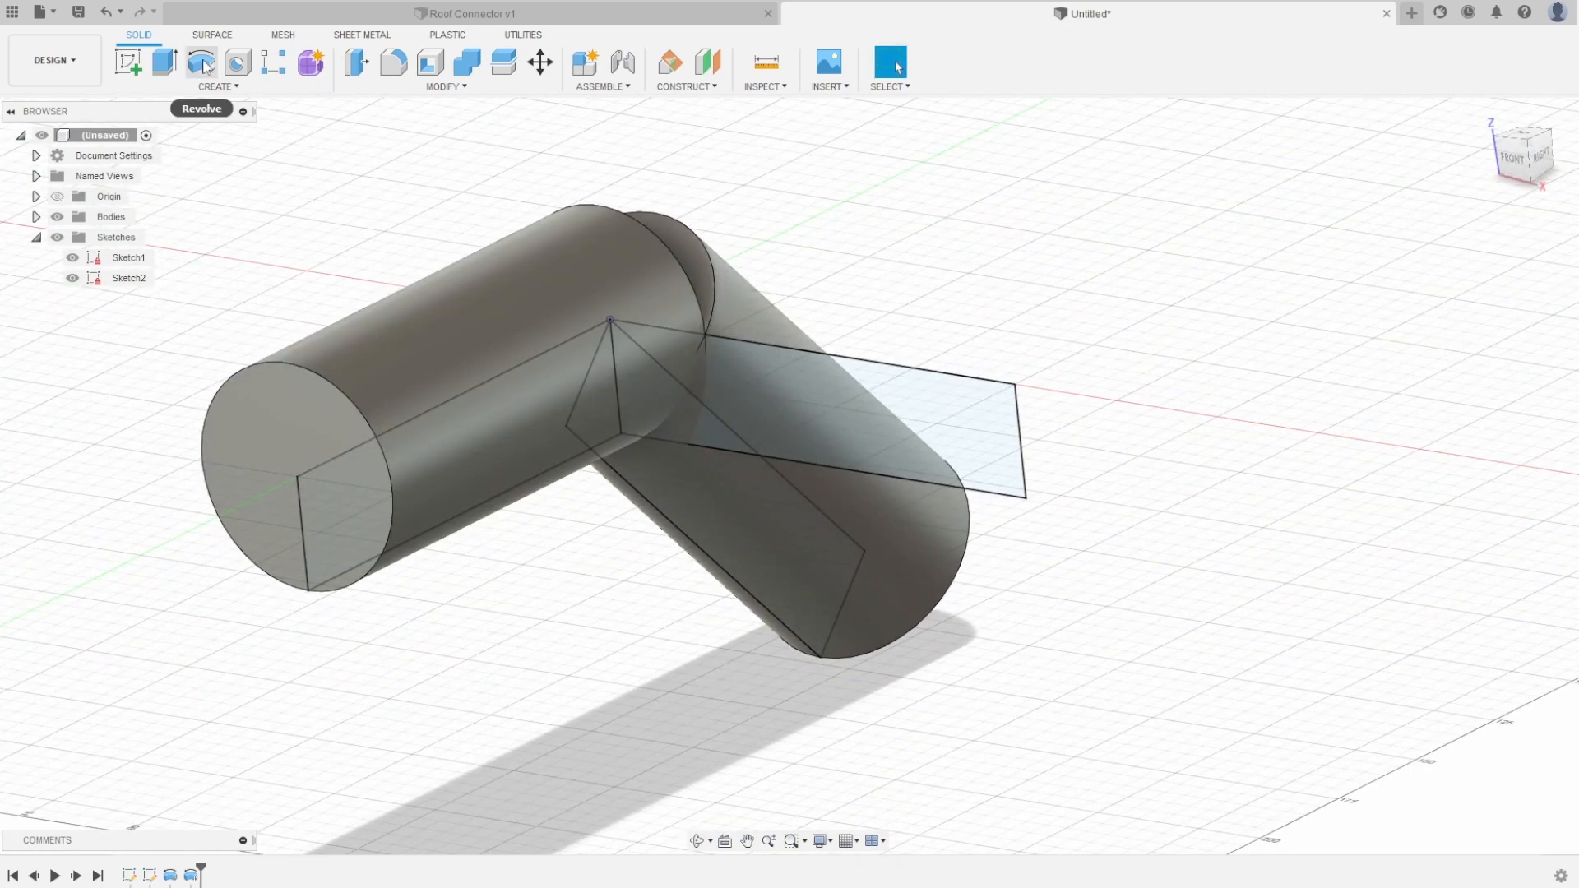
{"action": "left_click", "coordinate": [210, 87]}
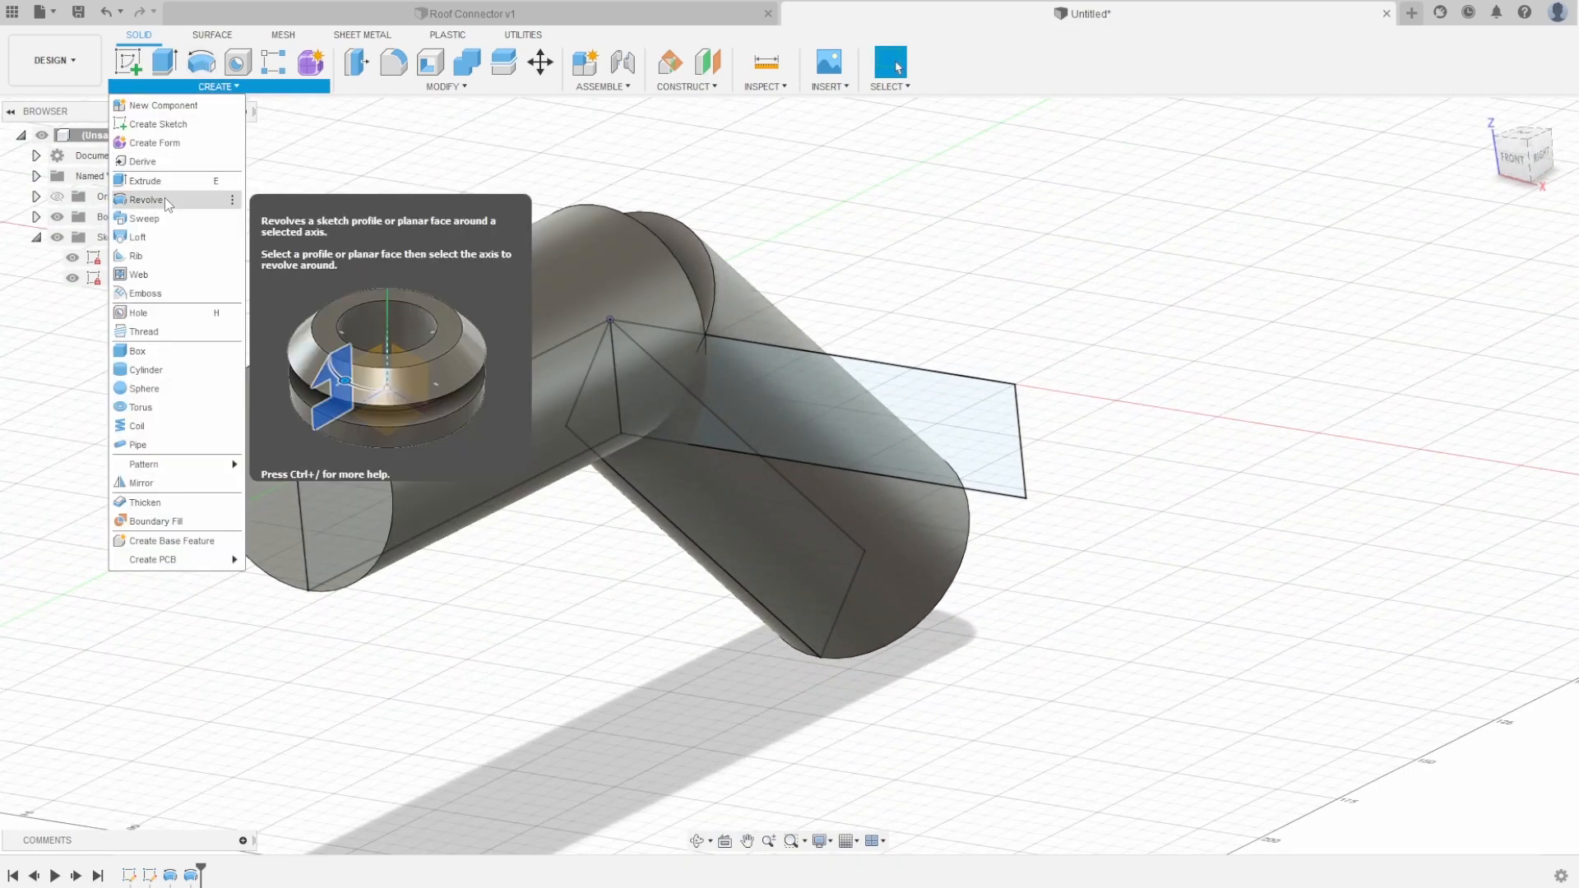
{"action": "left_click", "coordinate": [202, 64]}
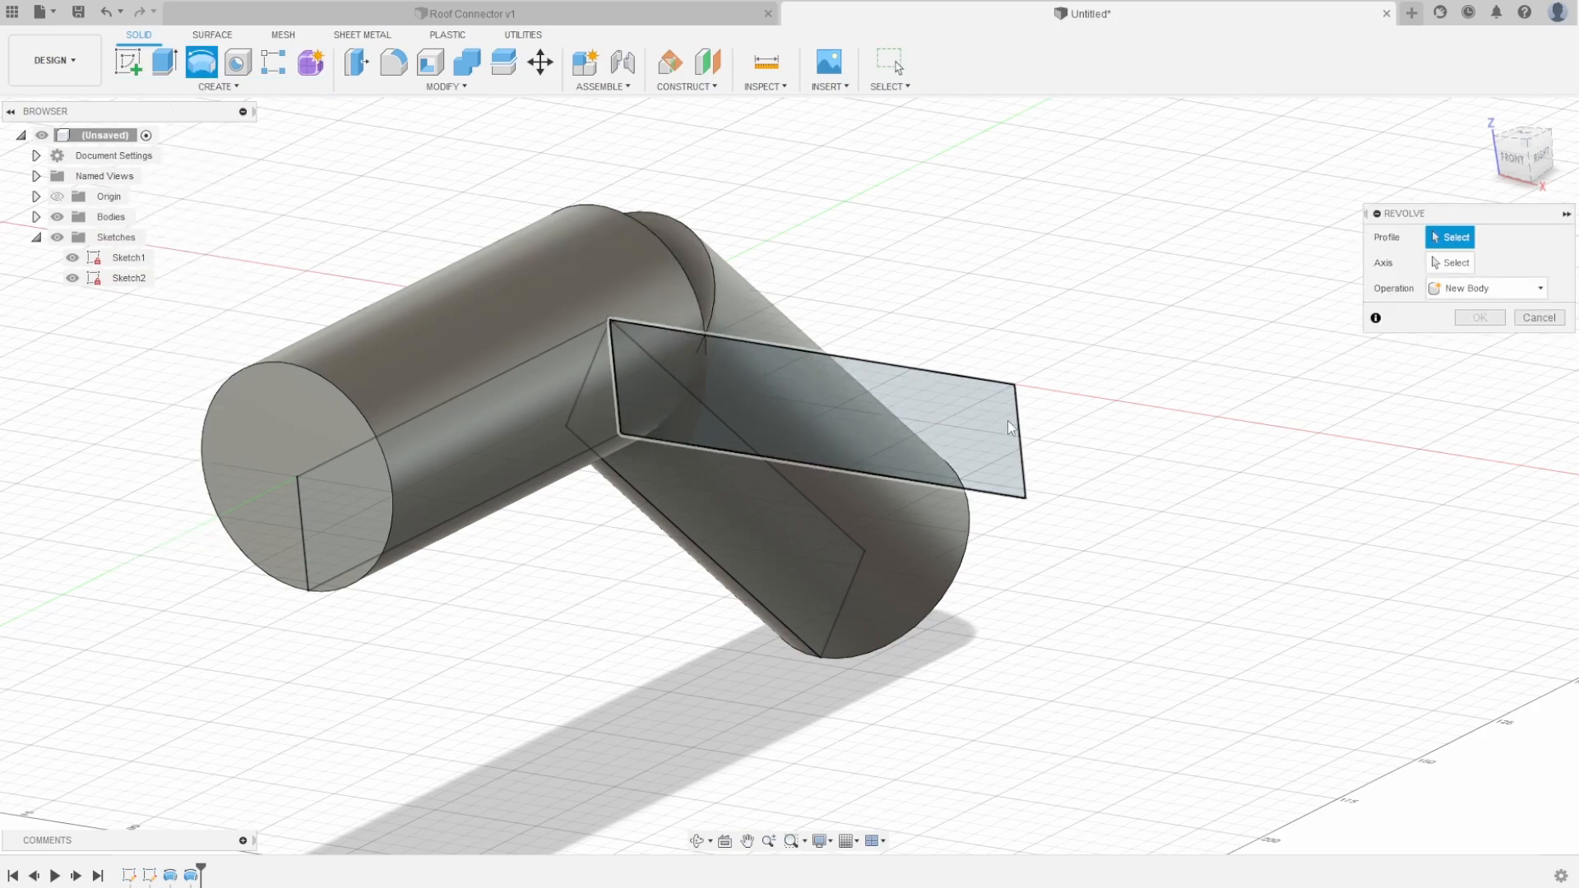
{"action": "left_click", "coordinate": [983, 425]}
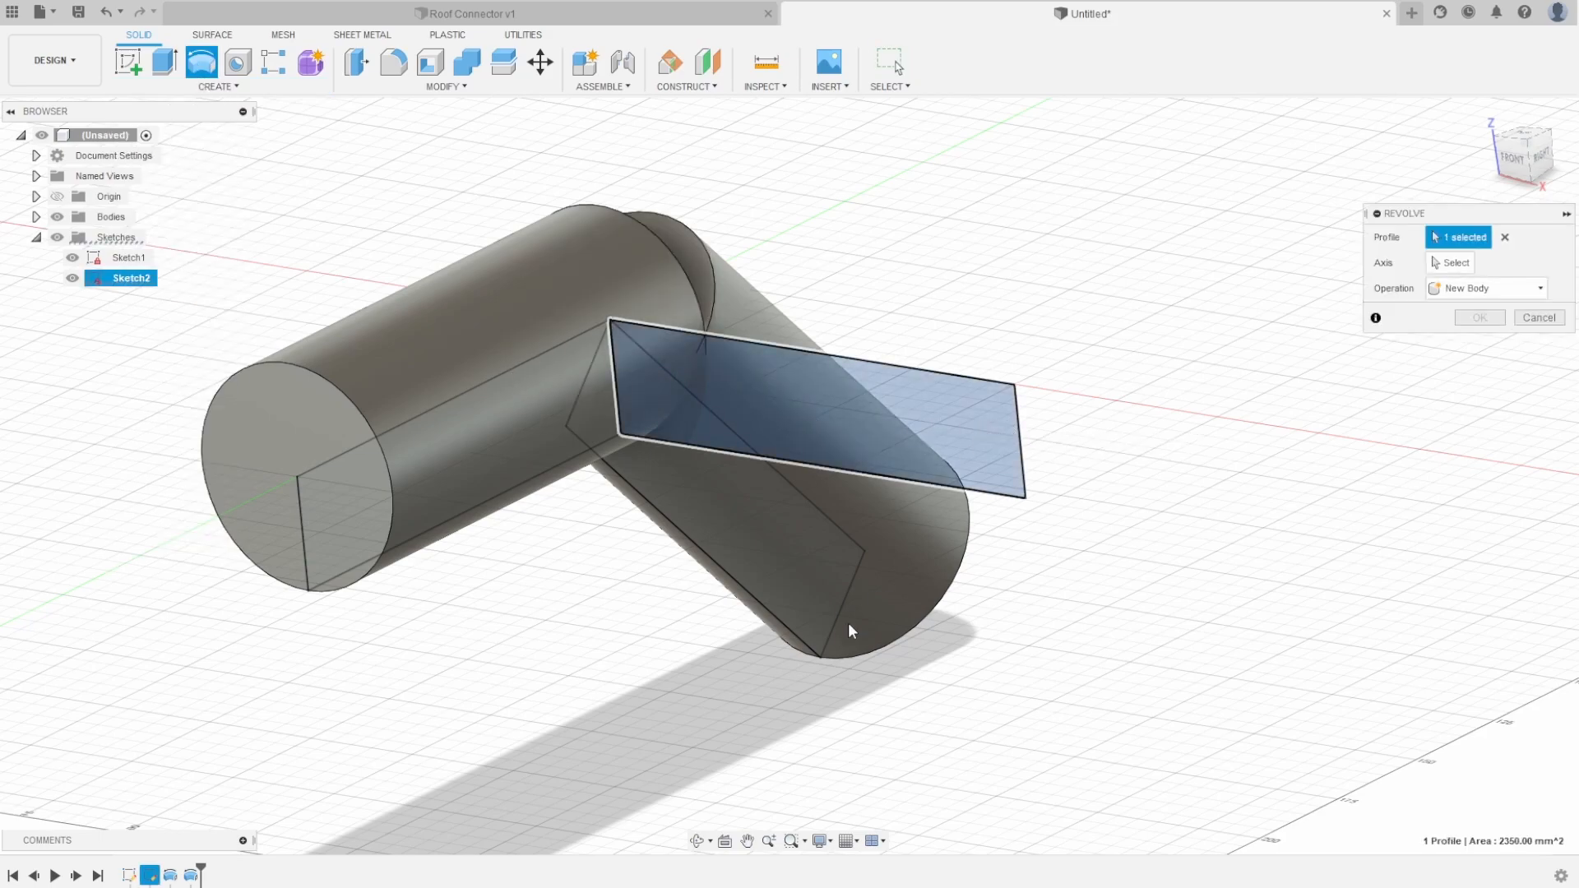
{"action": "middle_click_drag", "start_coordinate": [778, 674], "coordinate": [810, 663], "text": "shift"}
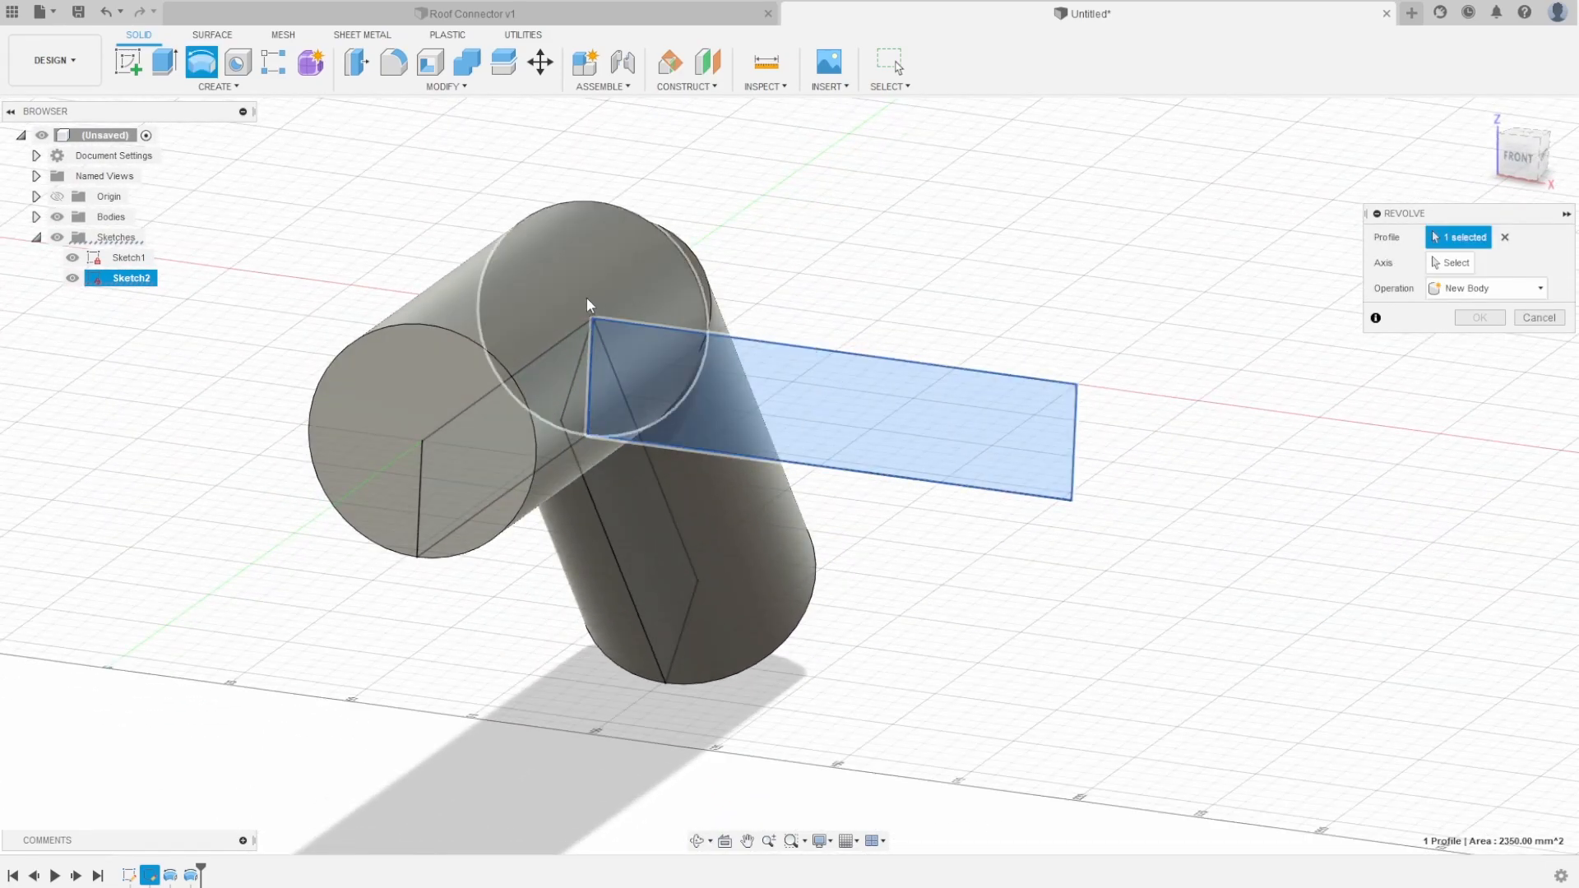
{"action": "left_click", "coordinate": [1451, 263]}
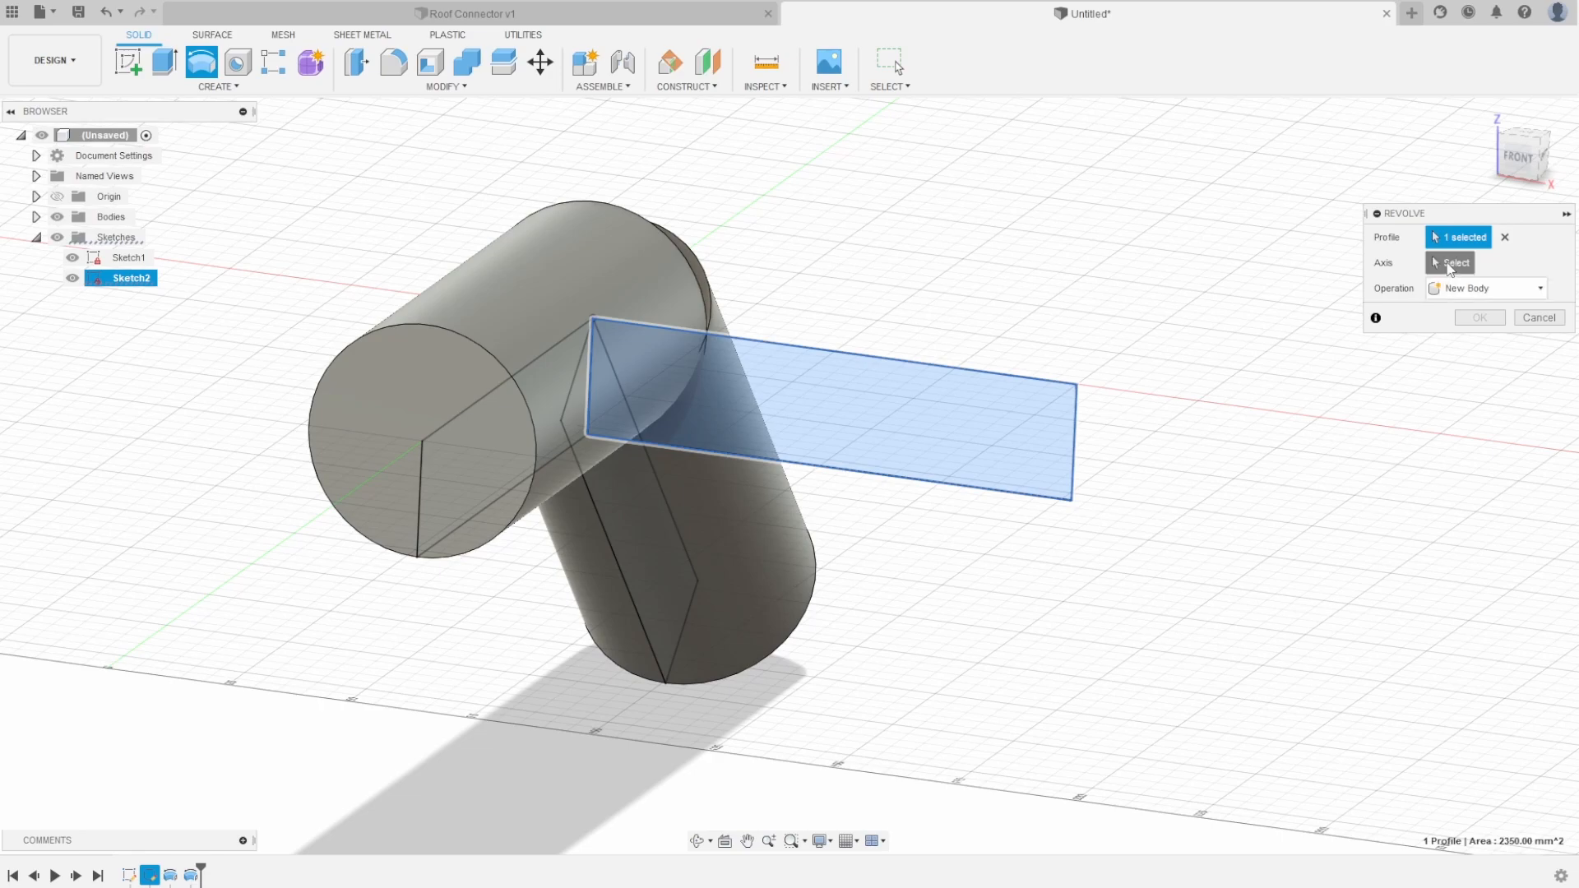
{"action": "left_click", "coordinate": [959, 368]}
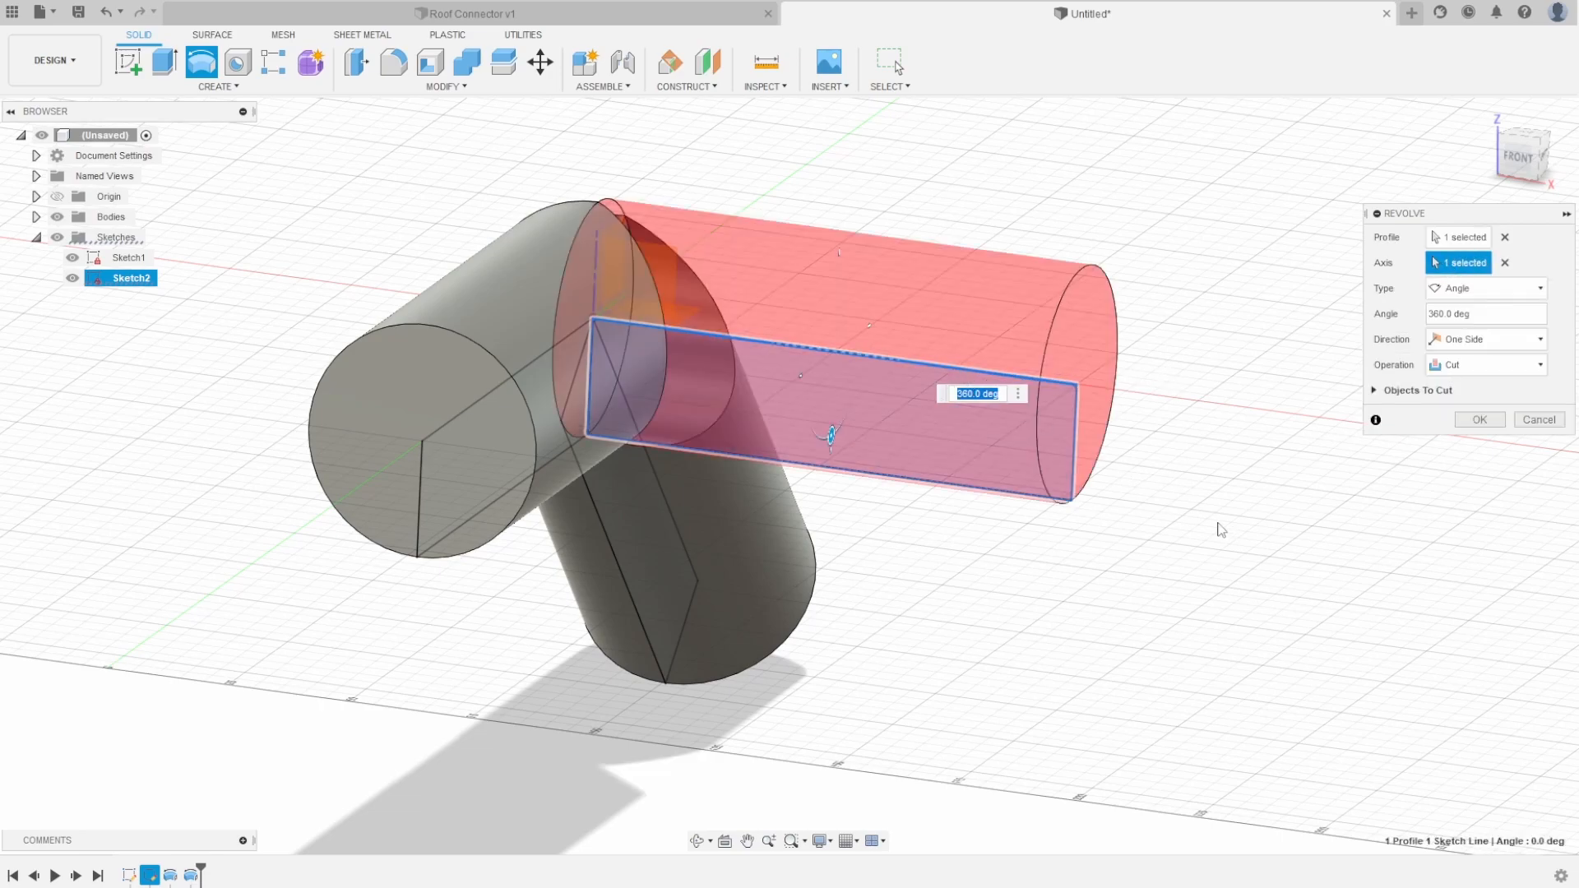
{"action": "middle_click_drag", "start_coordinate": [1217, 499], "coordinate": [1126, 589], "text": "shift"}
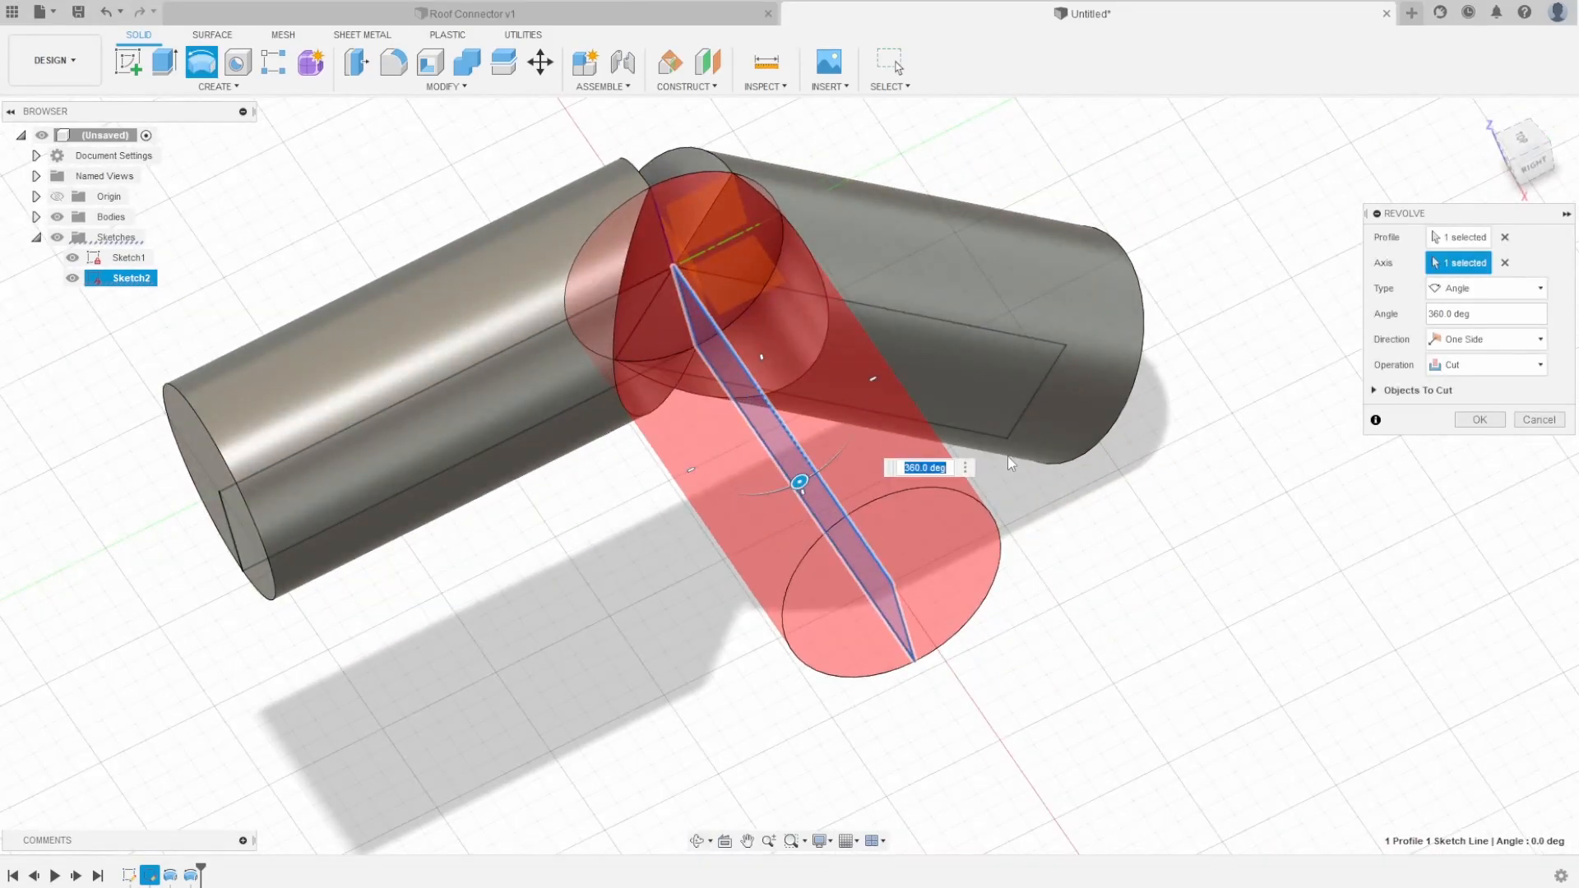
{"action": "left_click", "coordinate": [1466, 375]}
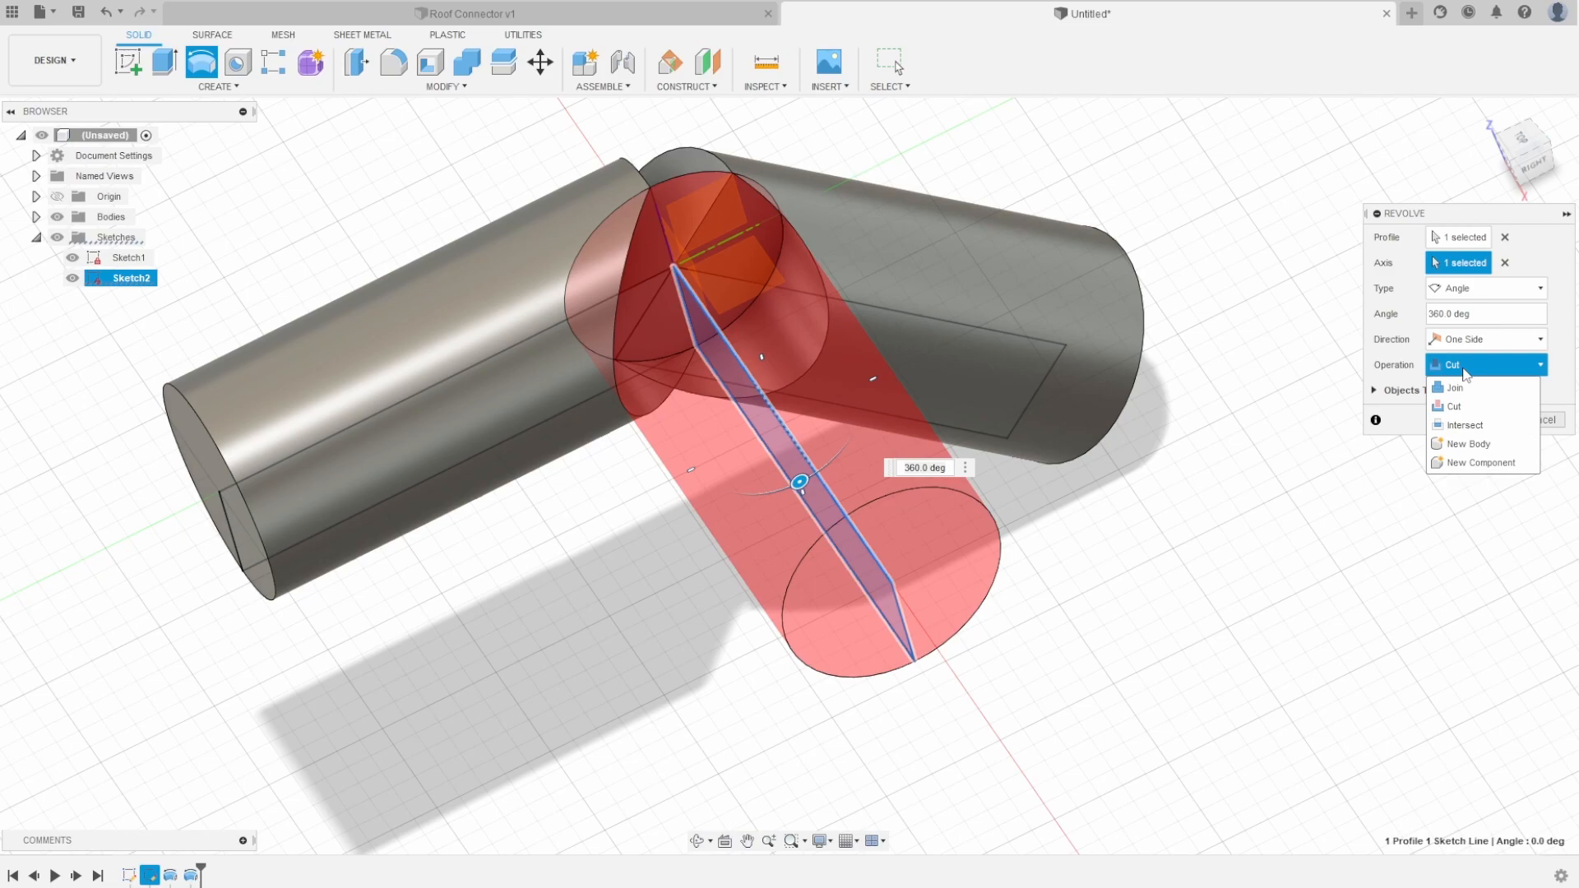
{"action": "left_click", "coordinate": [1456, 390]}
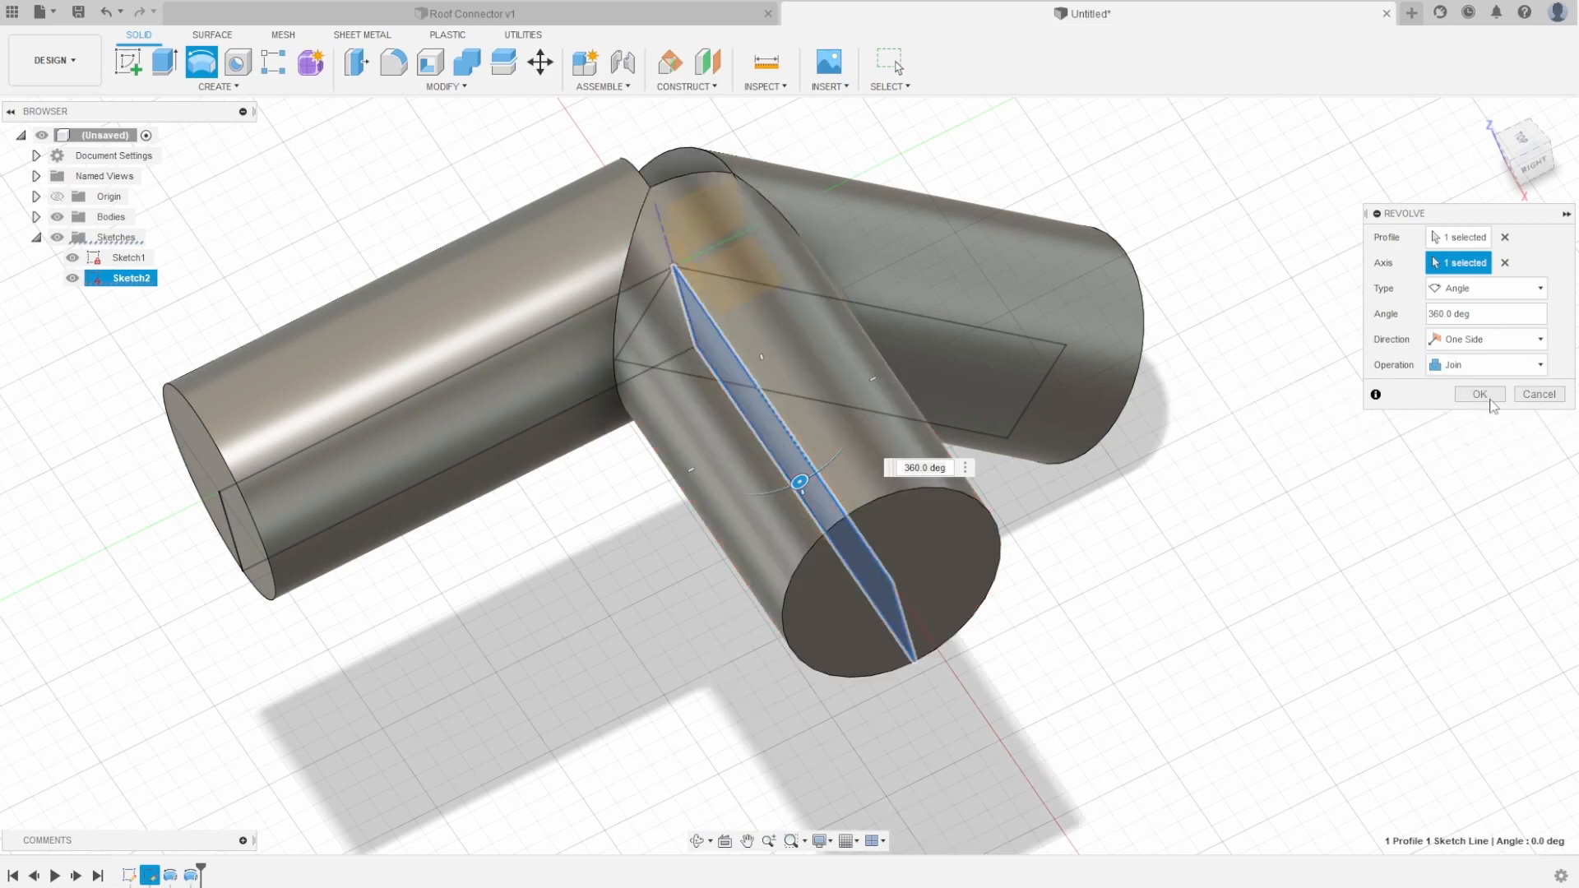
{"action": "left_click", "coordinate": [1480, 395]}
Hide Sketch1 and collapse the sketch list
{"action": "middle_click_drag", "start_coordinate": [1159, 650], "coordinate": [1376, 284], "text": "shift"}
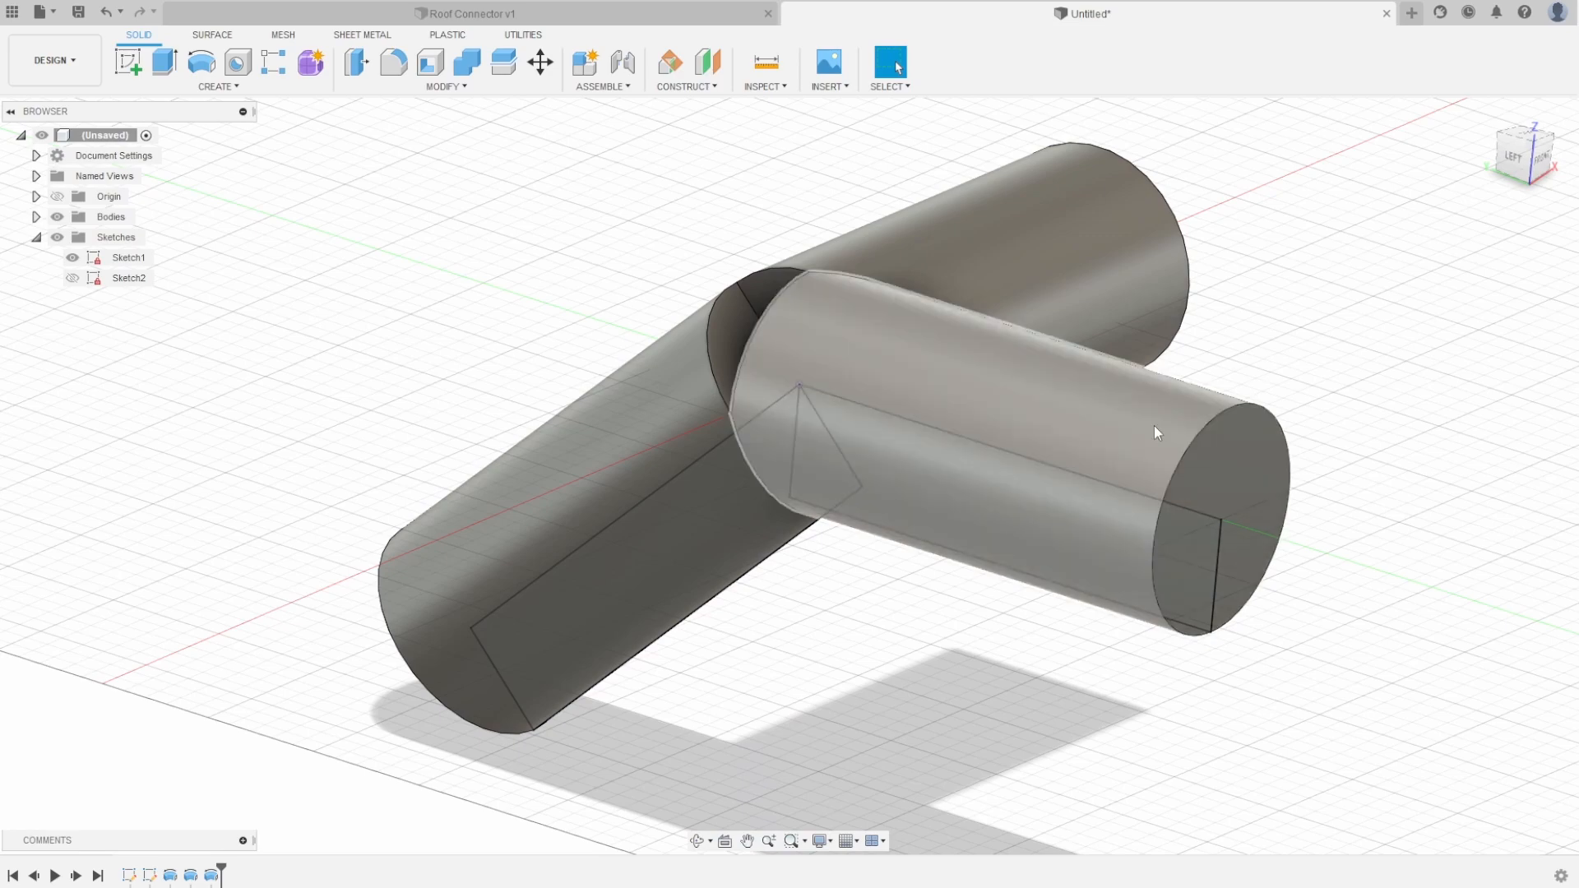
{"action": "left_click", "coordinate": [74, 260]}
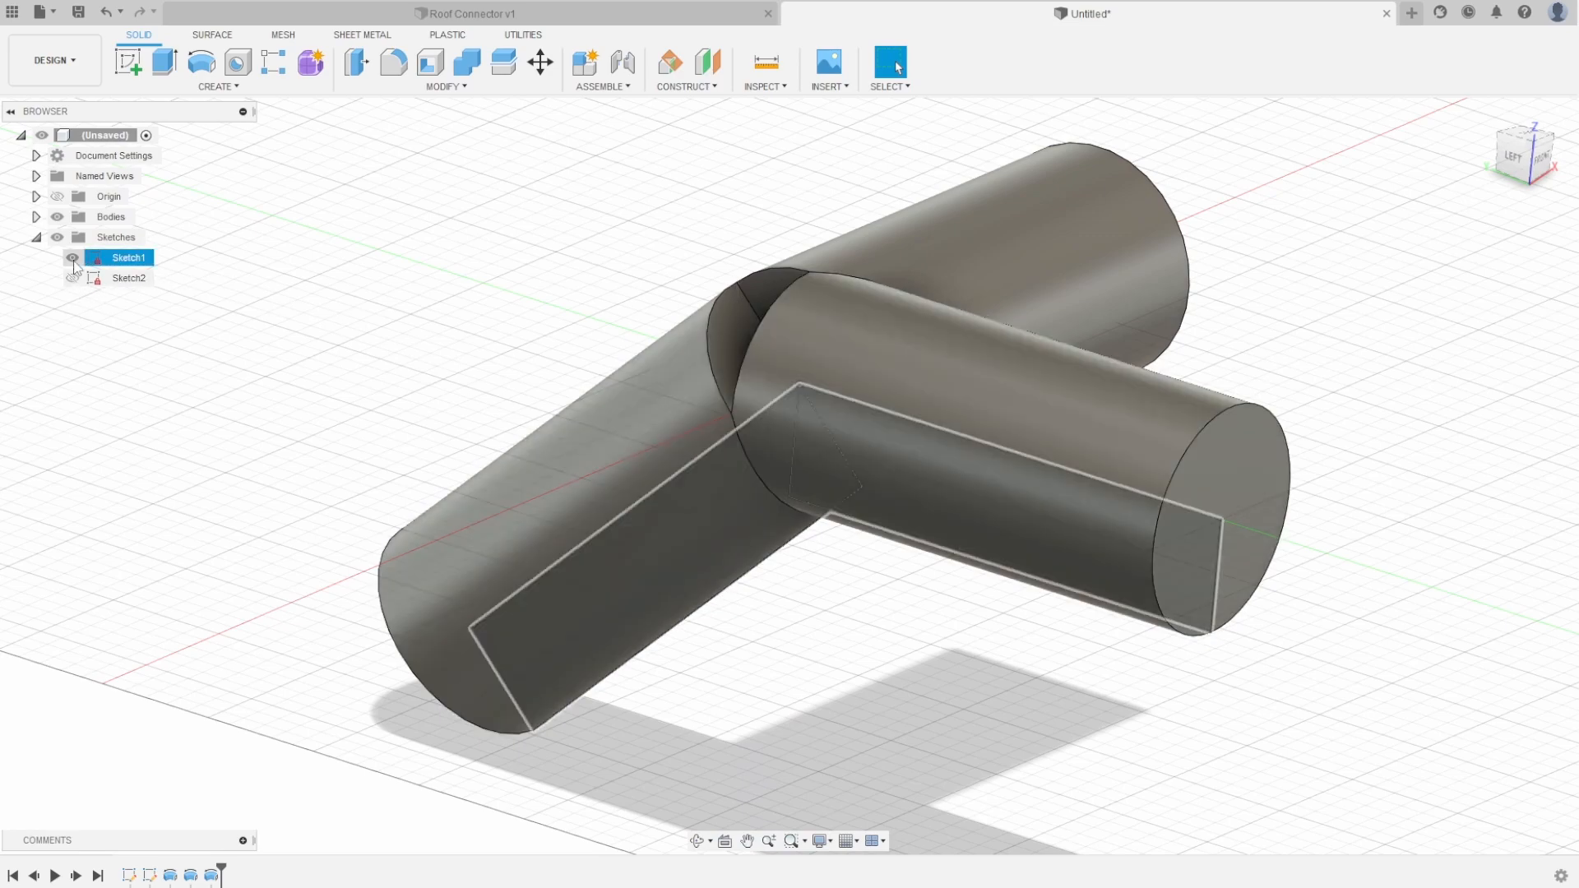
{"action": "left_click", "coordinate": [72, 258]}
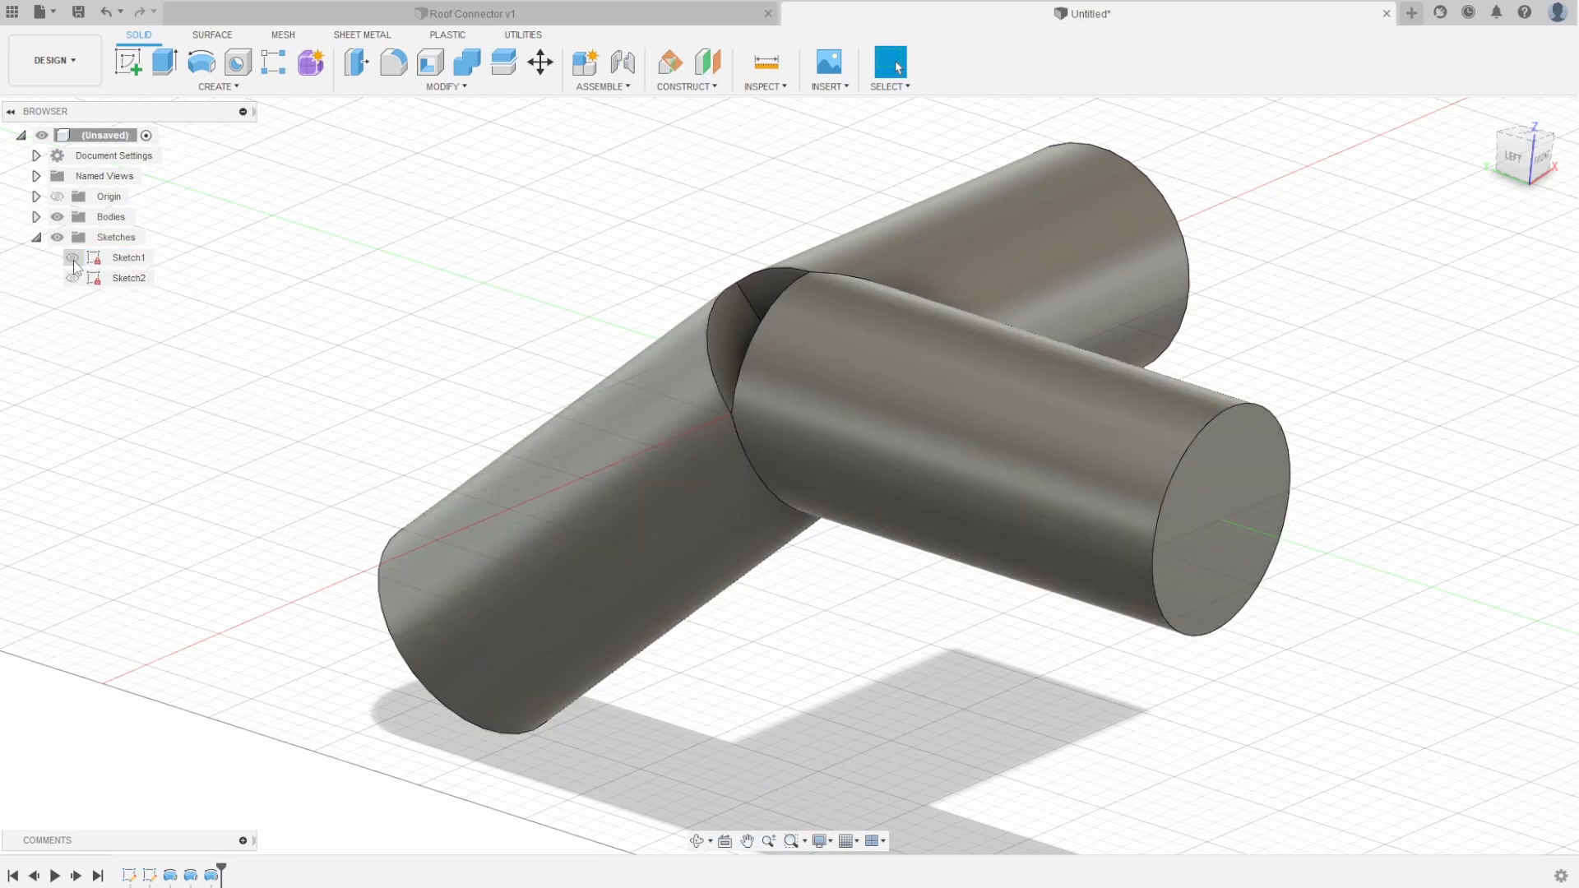
{"action": "left_click", "coordinate": [36, 239]}
Fill the gap where the three arms meet by revolving an exposed sector face 360 degrees about its straight edge with the Join operation
{"action": "middle_click_drag", "start_coordinate": [380, 328], "coordinate": [460, 306], "text": "shift"}
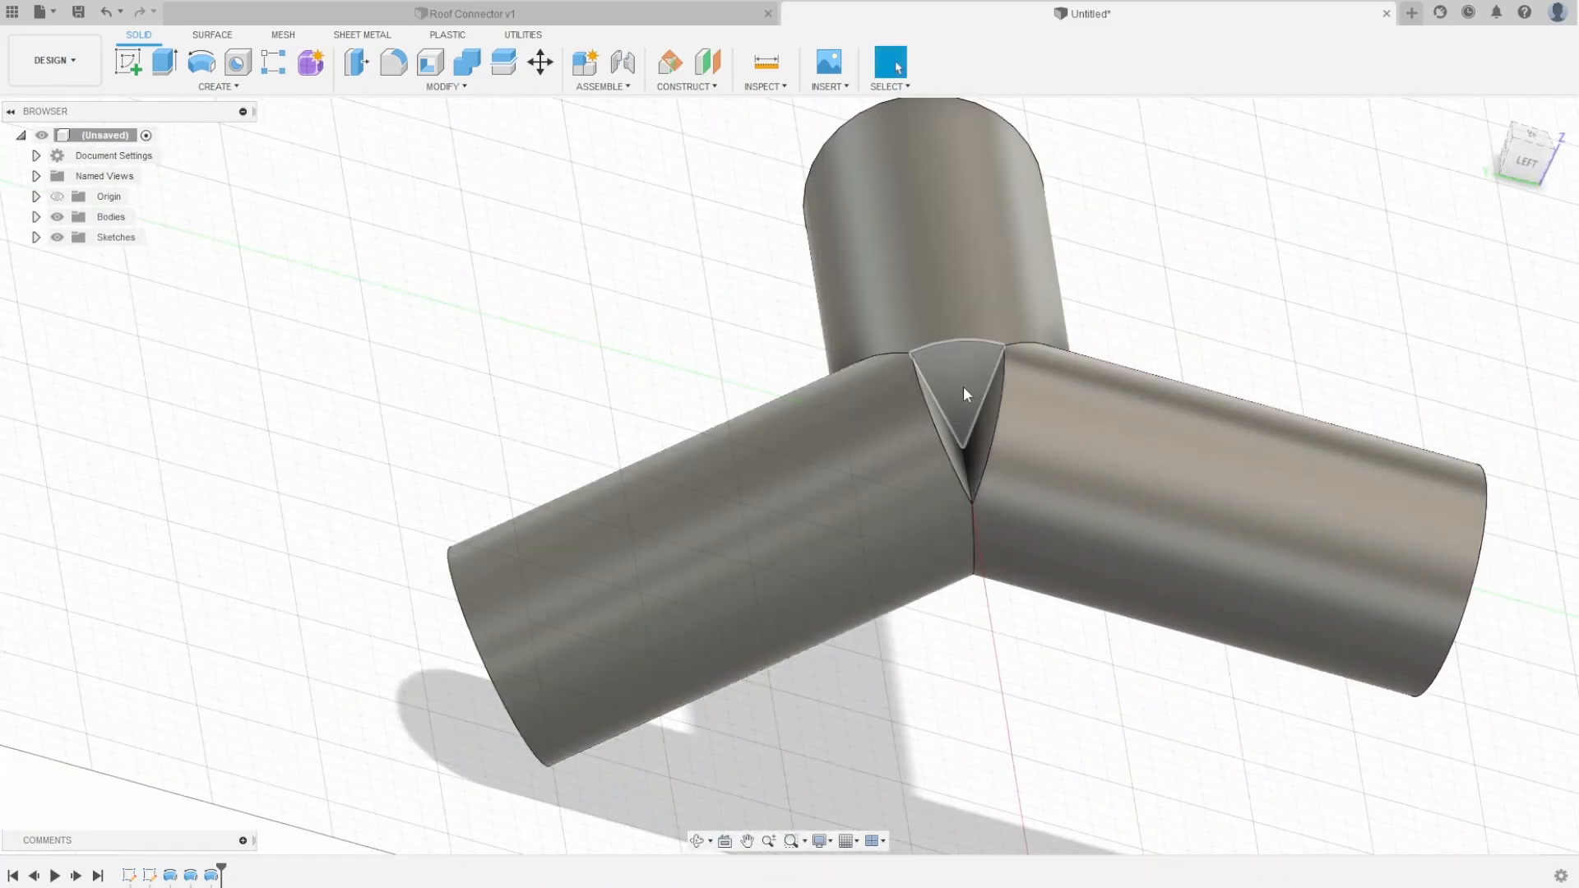
{"action": "middle_click_drag", "start_coordinate": [792, 383], "coordinate": [763, 396], "text": "shift"}
{"action": "left_click", "coordinate": [782, 435]}
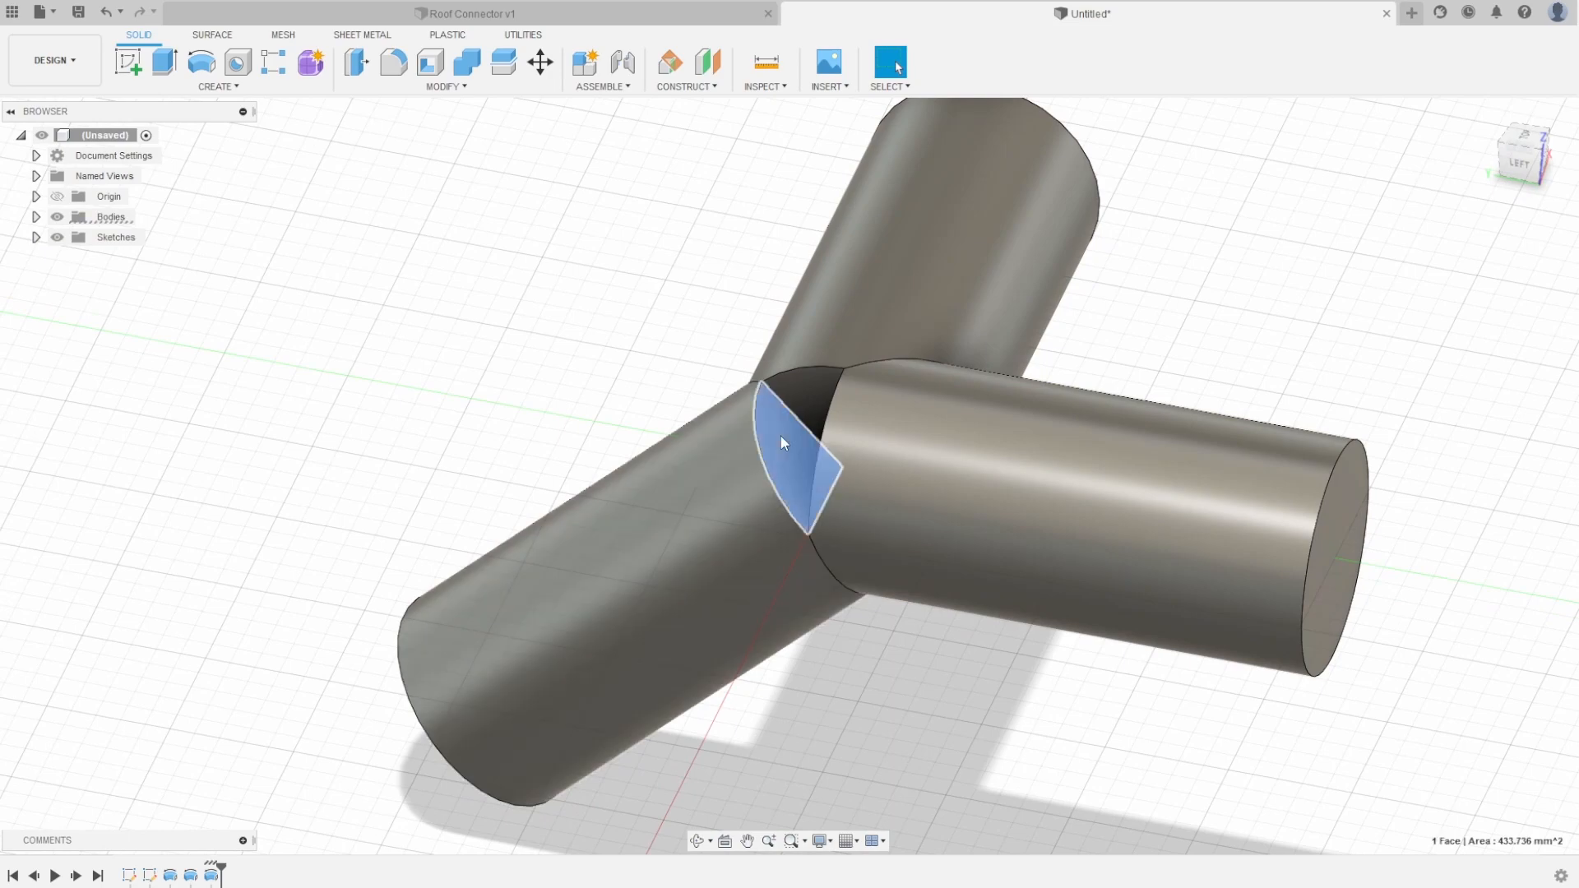
{"action": "left_click", "coordinate": [201, 61]}
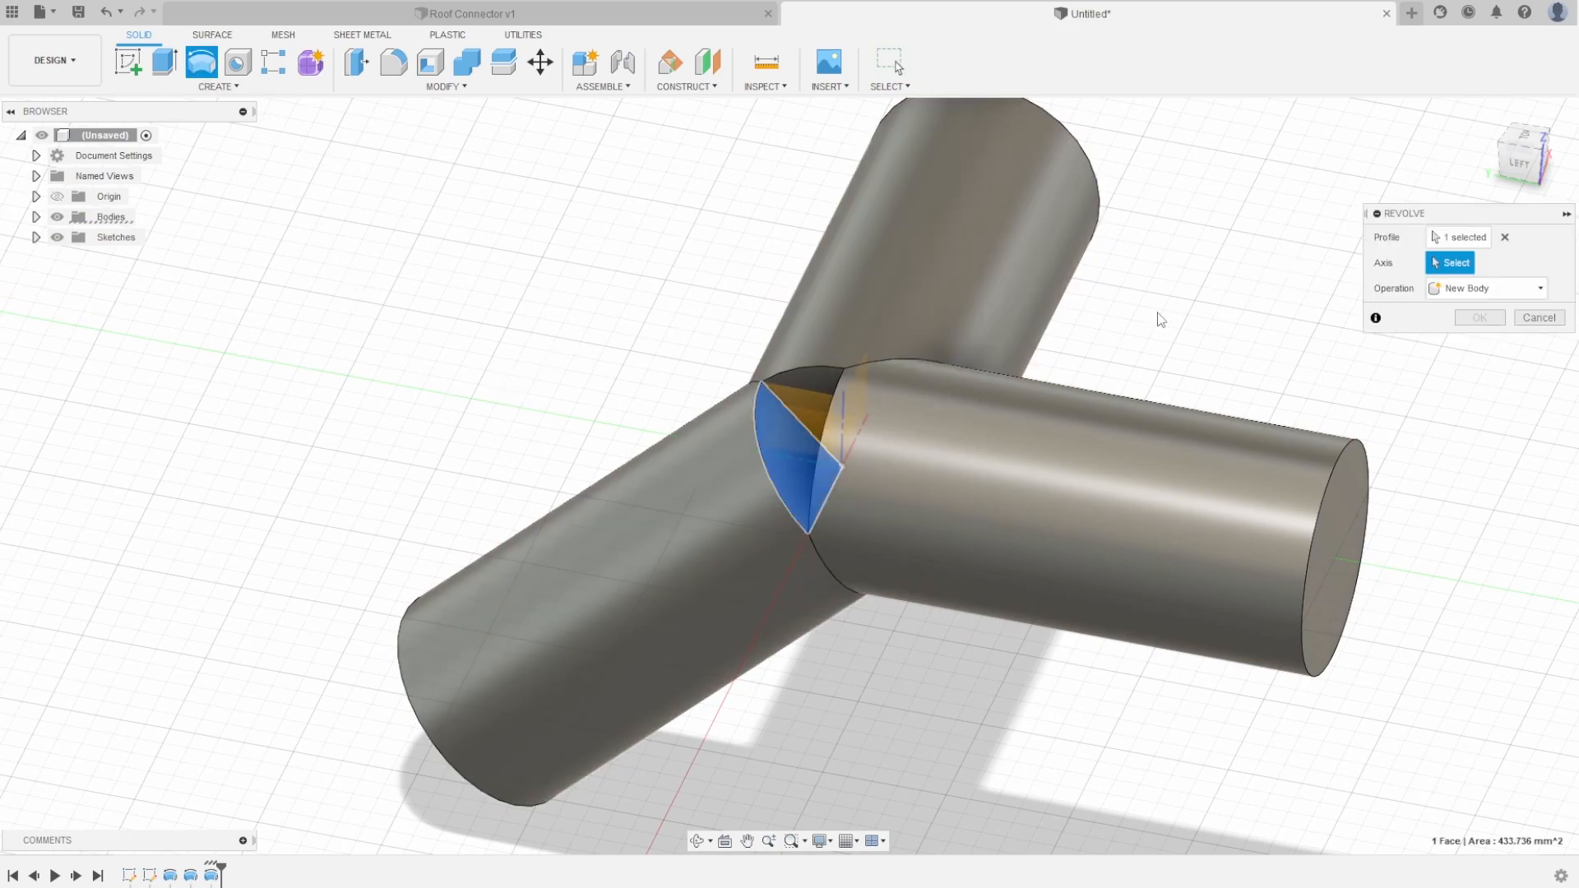
{"action": "middle_click_drag", "start_coordinate": [1156, 321], "coordinate": [1178, 343], "text": "shift"}
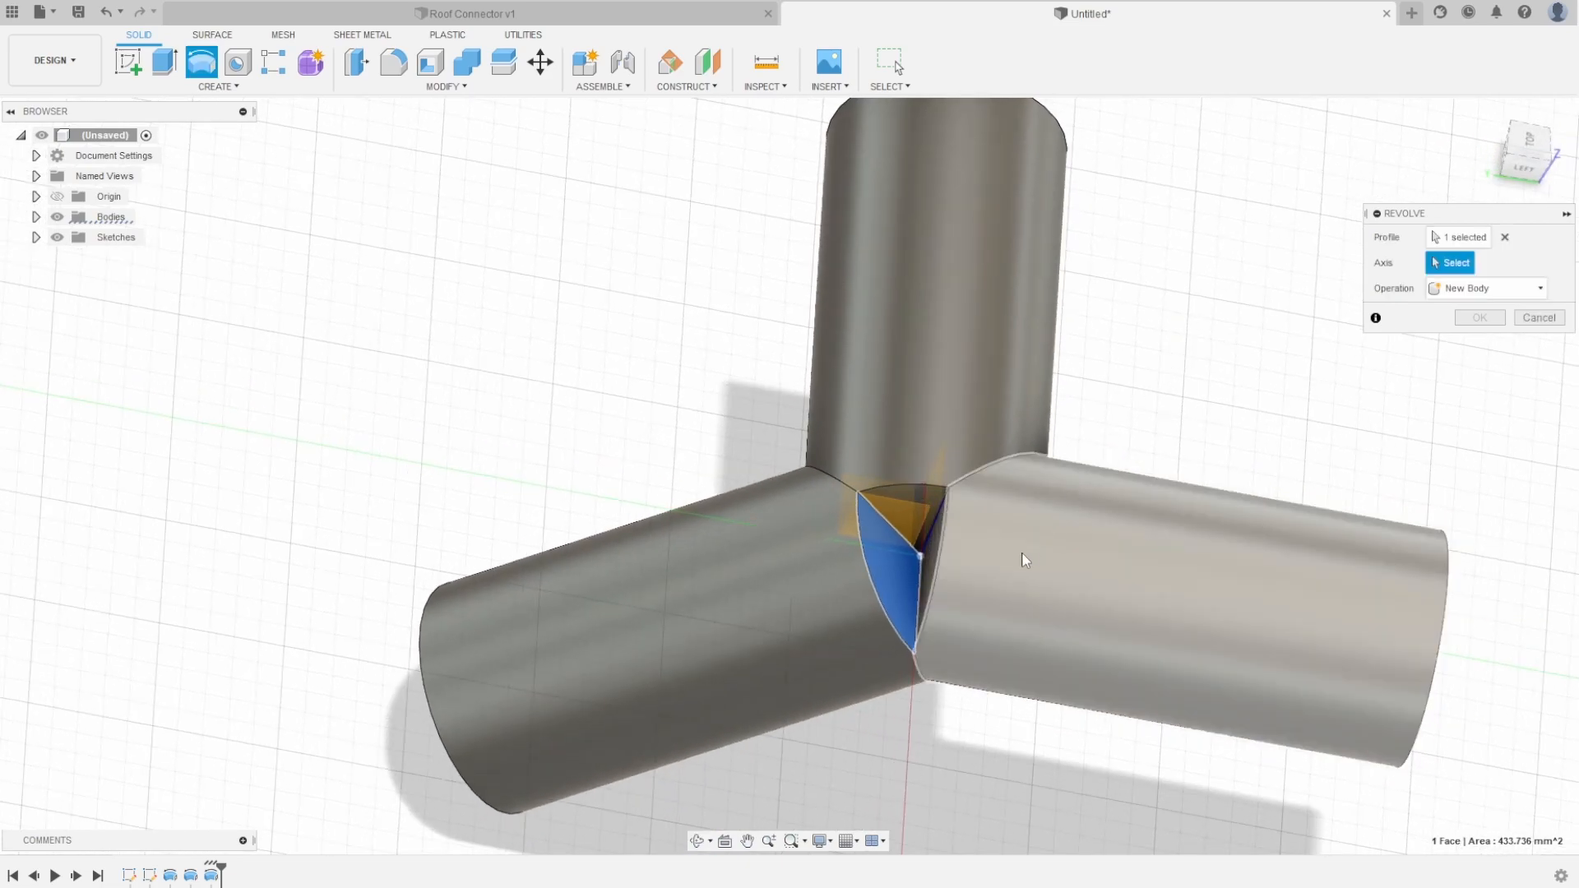
{"action": "left_click", "coordinate": [918, 590]}
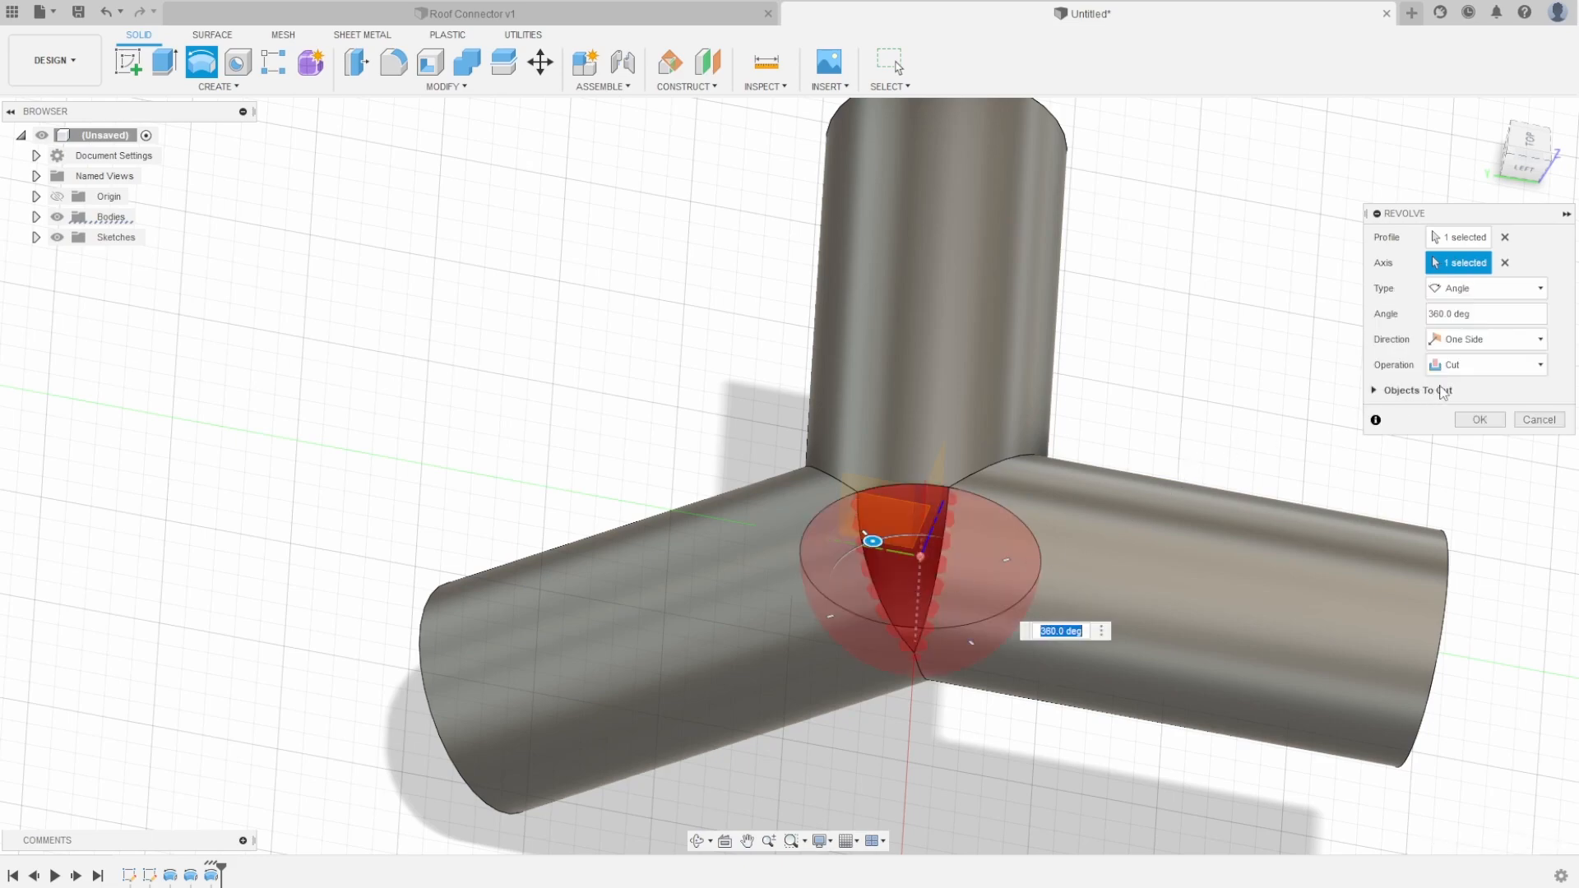
{"action": "left_click", "coordinate": [1471, 366]}
{"action": "left_click", "coordinate": [1456, 394]}
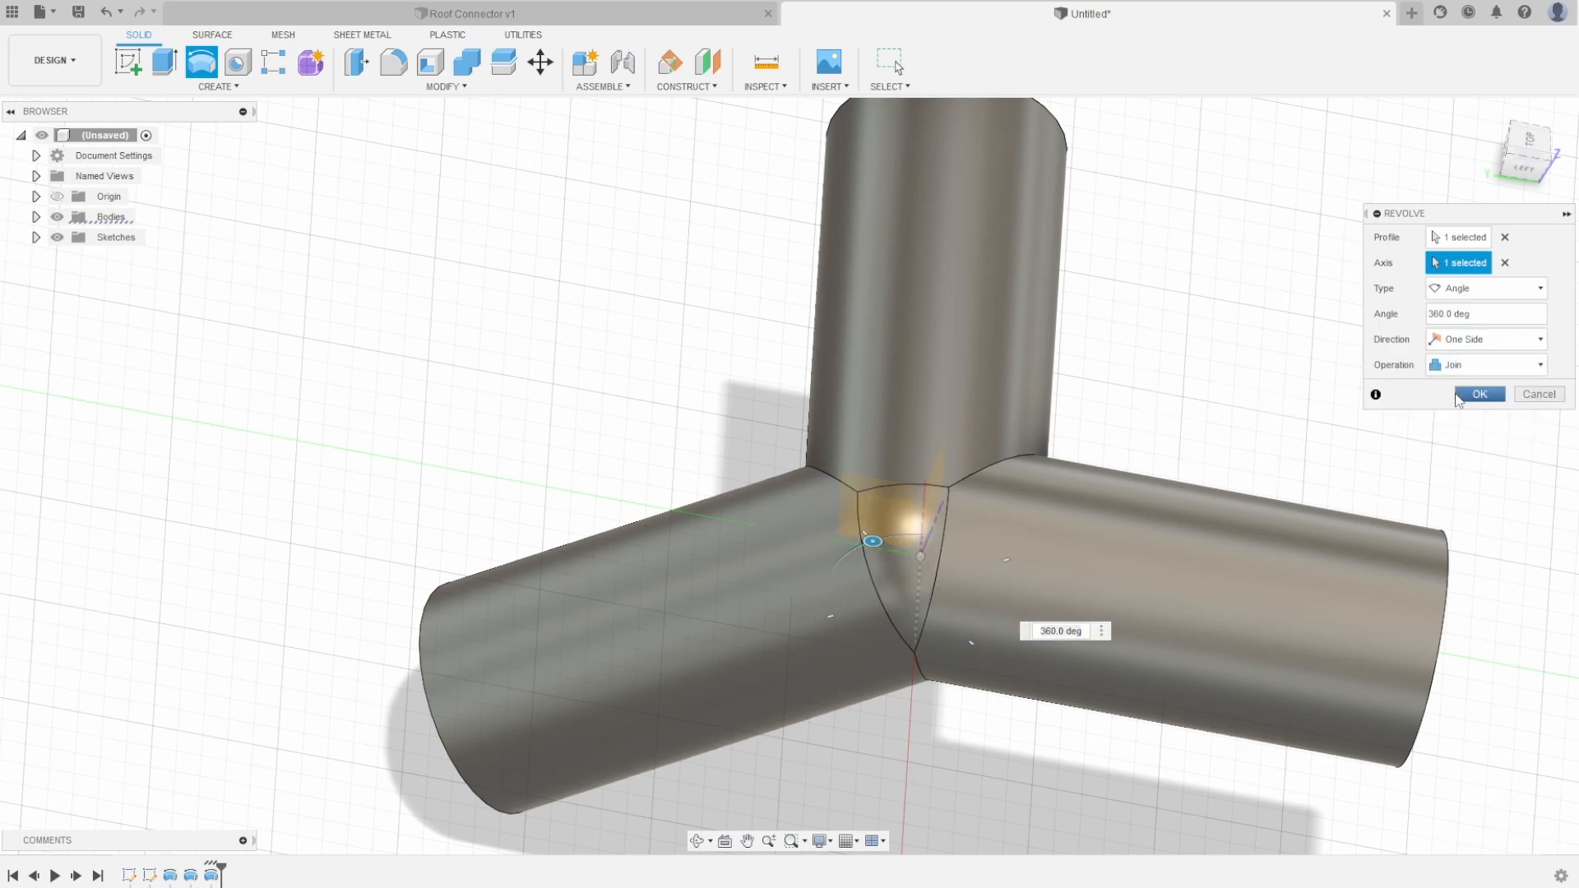
{"action": "left_click", "coordinate": [1477, 395]}
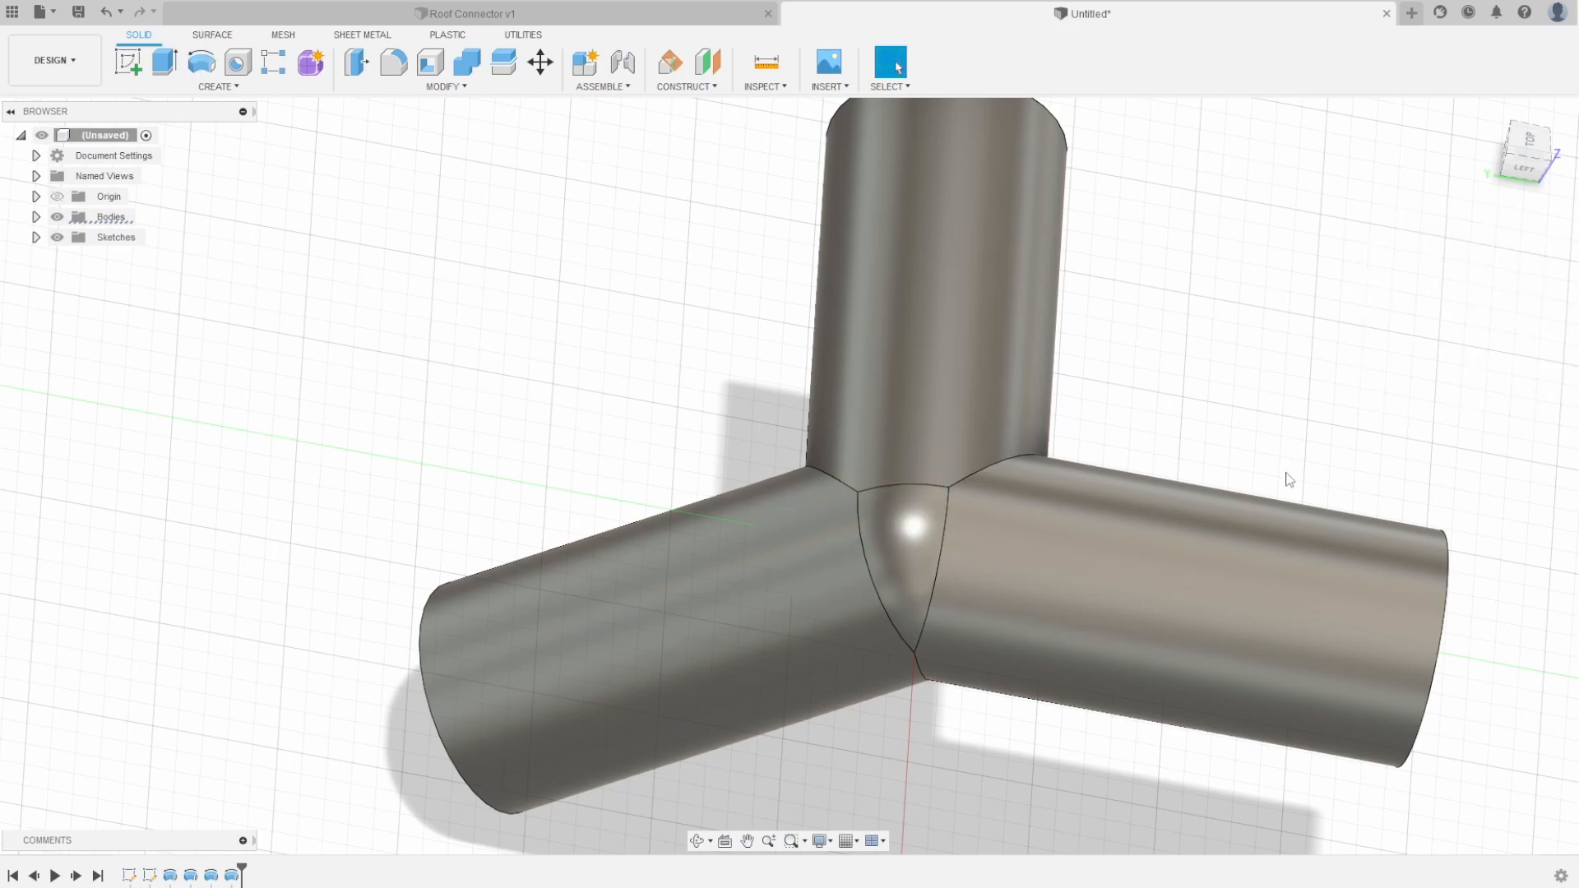
Place a simple hole near the centre of the horizontal Y-direction arm's circular end face
{"action": "middle_click_drag", "start_coordinate": [1258, 448], "coordinate": [1044, 410], "text": "shift"}
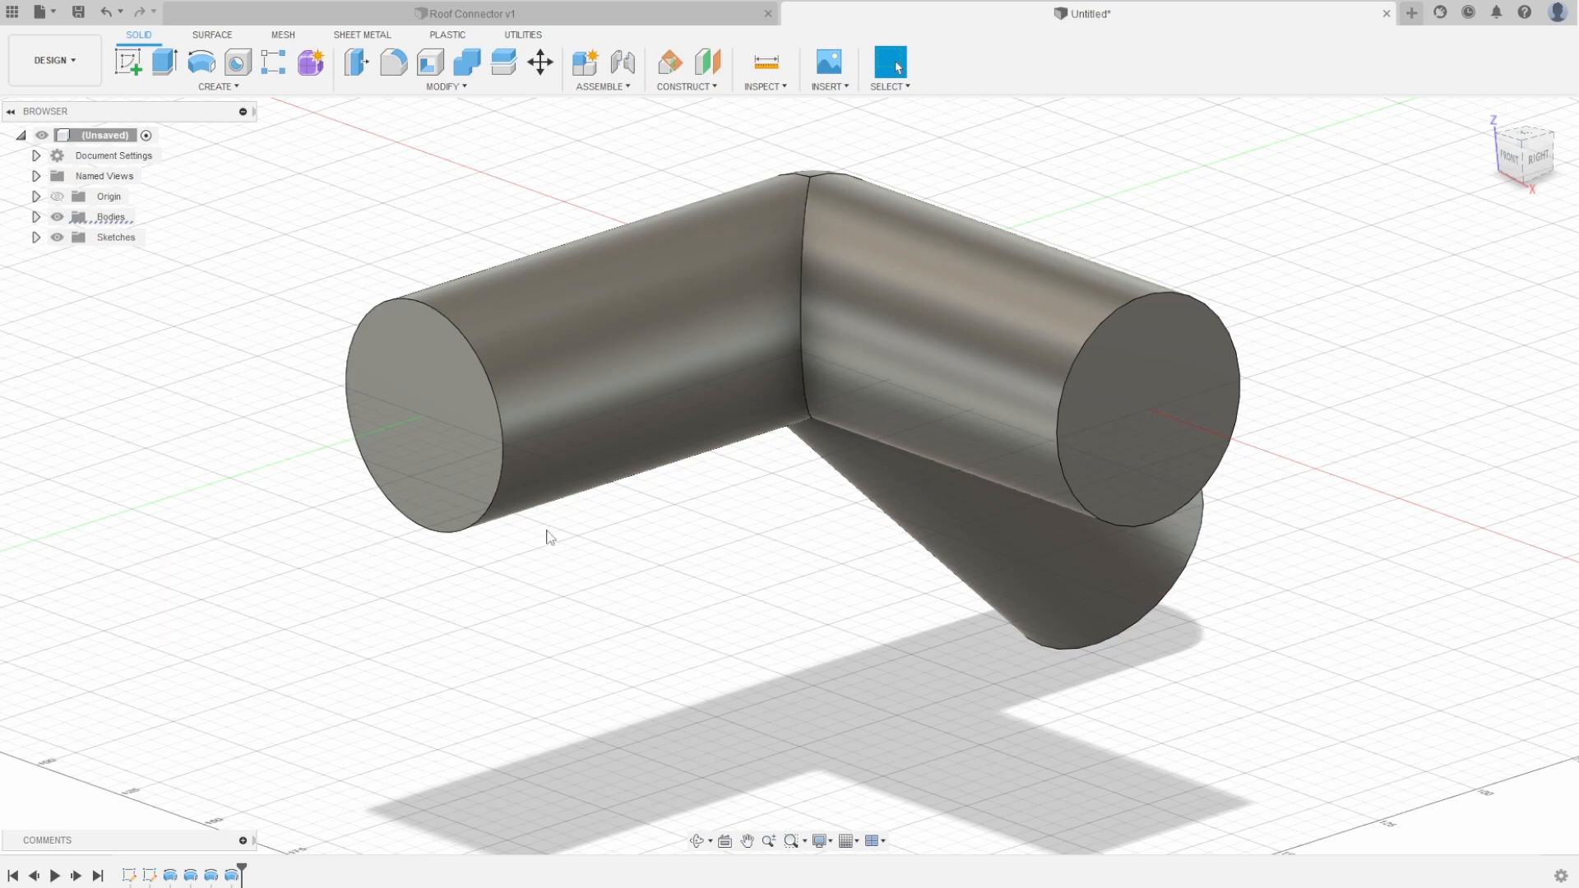
{"action": "middle_click_drag", "start_coordinate": [499, 538], "coordinate": [540, 543], "text": "shift"}
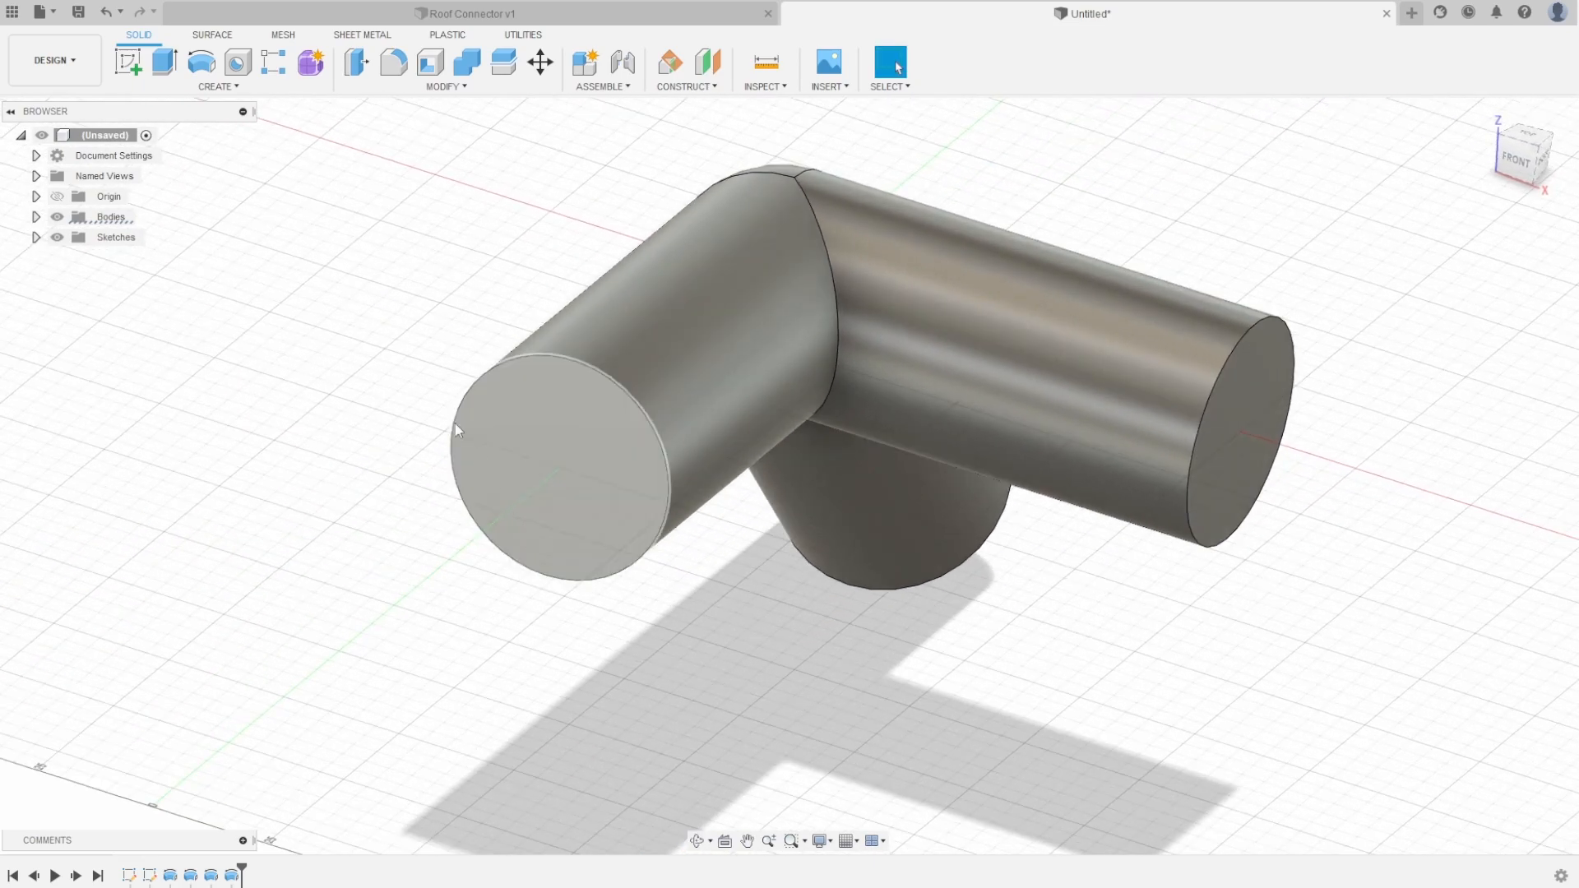
{"action": "left_click", "coordinate": [240, 64]}
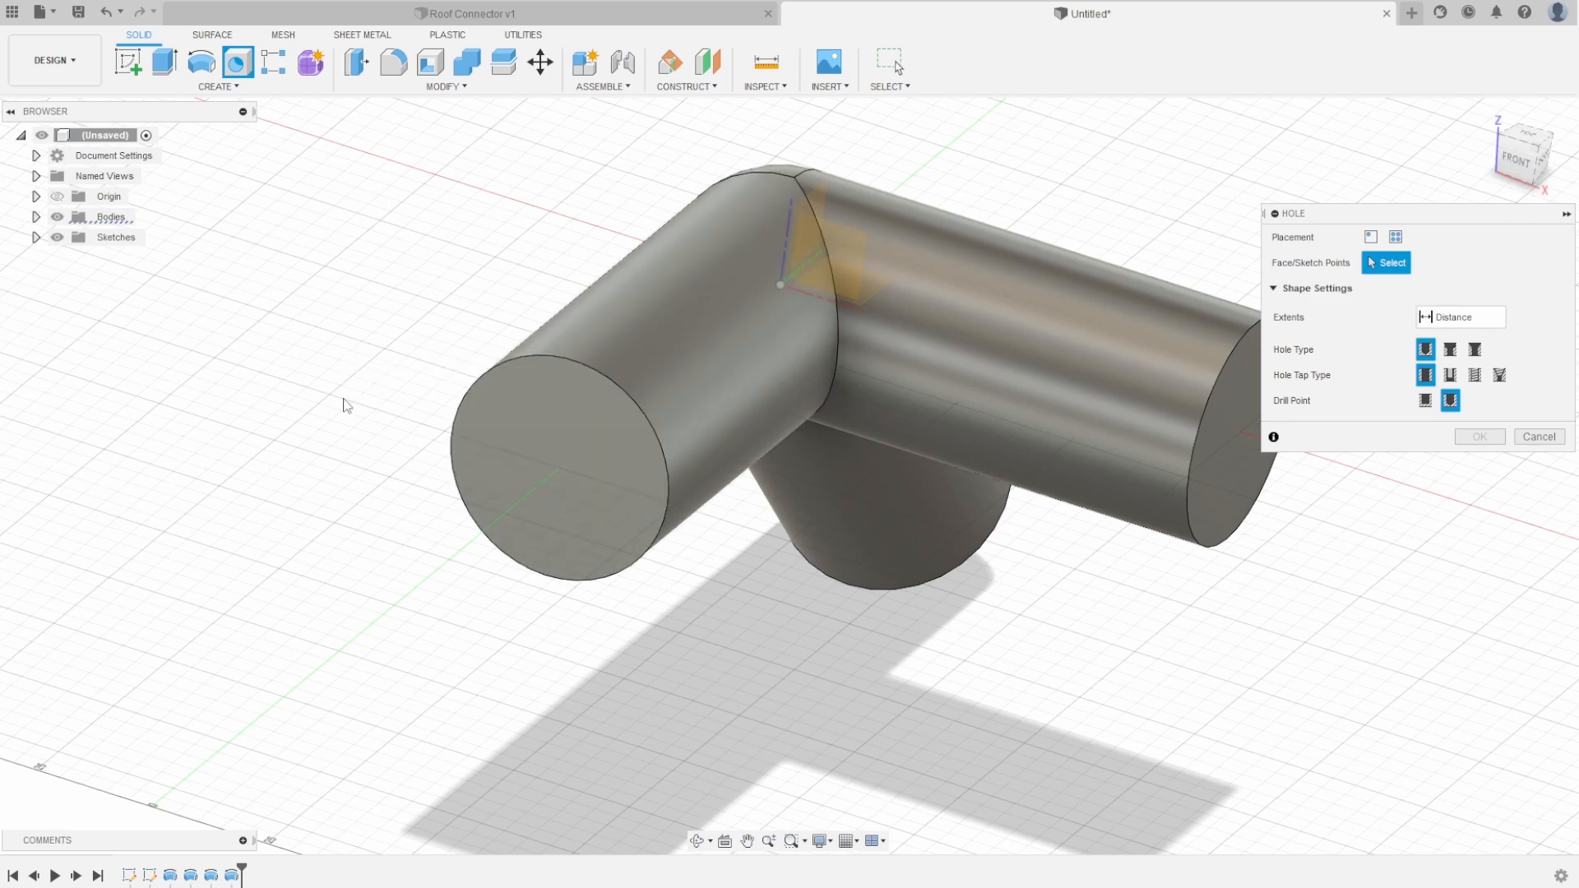
{"action": "left_click", "coordinate": [574, 452]}
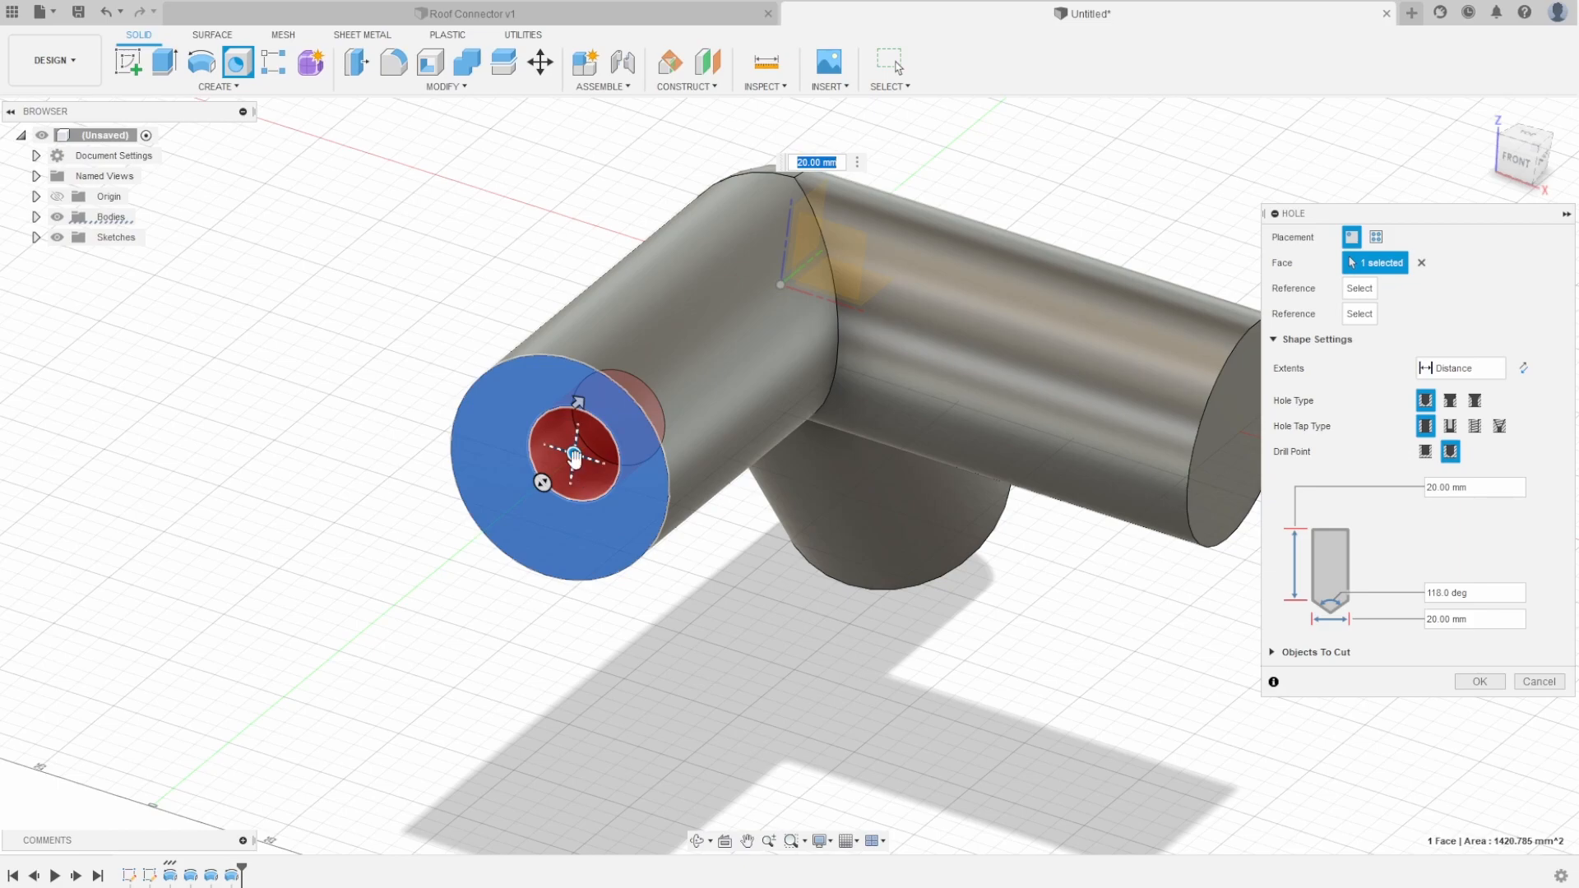
{"action": "mouse_move", "coordinate": [577, 456]}
{"action": "left_mouse_down"}
{"action": "mouse_move", "coordinate": [549, 487]}
{"action": "mouse_move", "coordinate": [560, 474]}
{"action": "left_mouse_up"}
{"action": "mouse_move", "coordinate": [612, 567]}
{"action": "middle_mouse_down", "text": "shift"}
{"action": "mouse_move", "coordinate": [649, 538]}
{"action": "mouse_move", "coordinate": [608, 572]}
{"action": "middle_mouse_up", "text": "shift"}
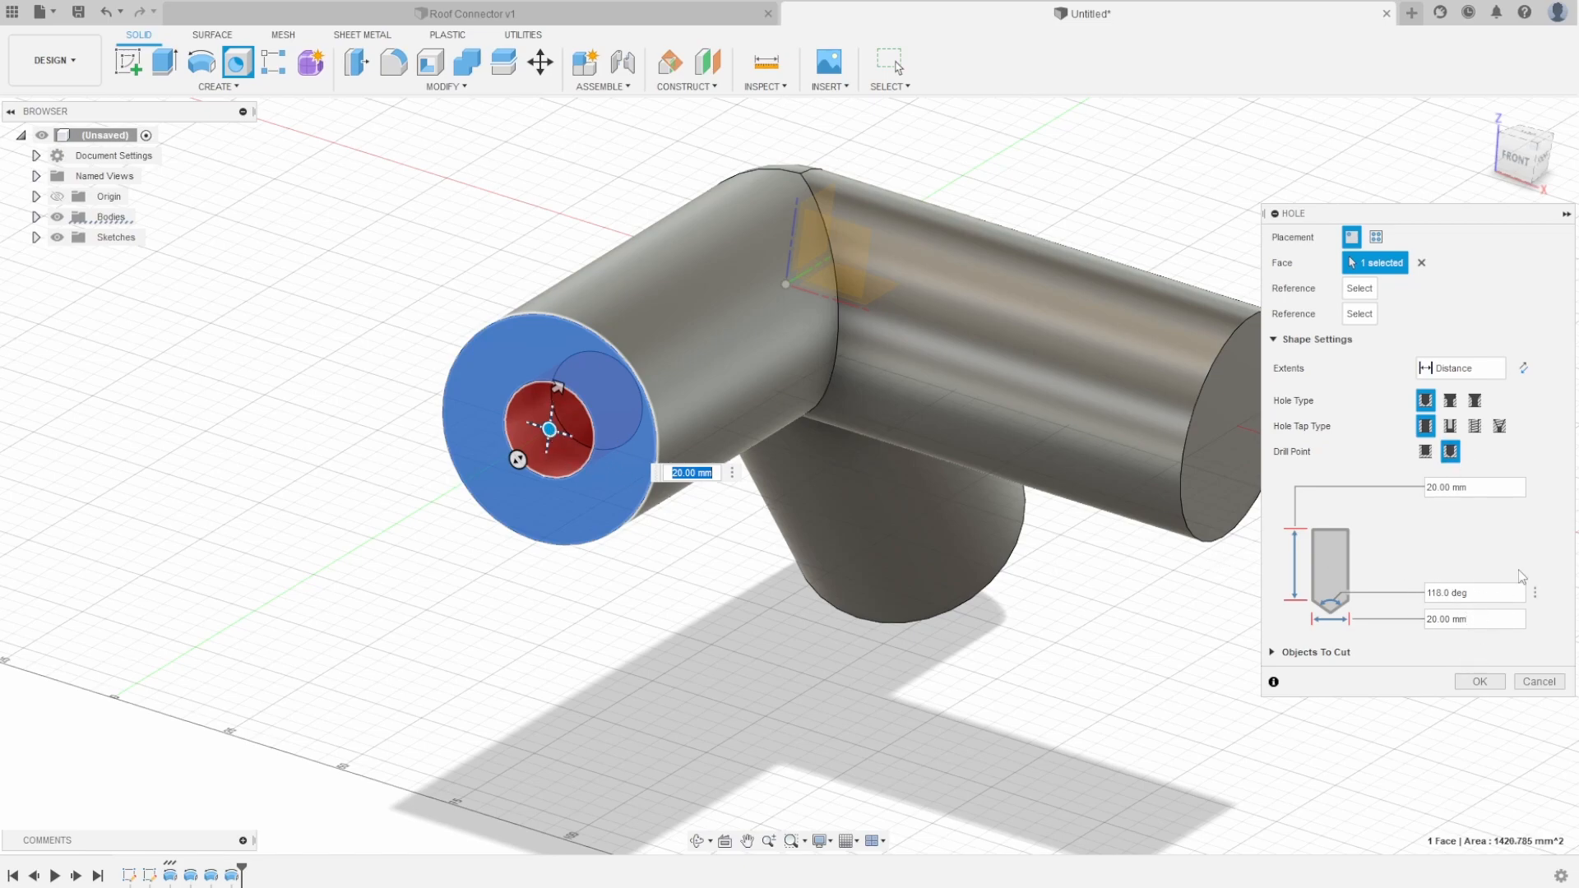
Set the hole in the horizontal Y-direction arm's end face to 50 mm depth and 42 mm diameter, and create it
{"action": "left_click", "coordinate": [1478, 485]}
{"action": "type", "text": "50"}
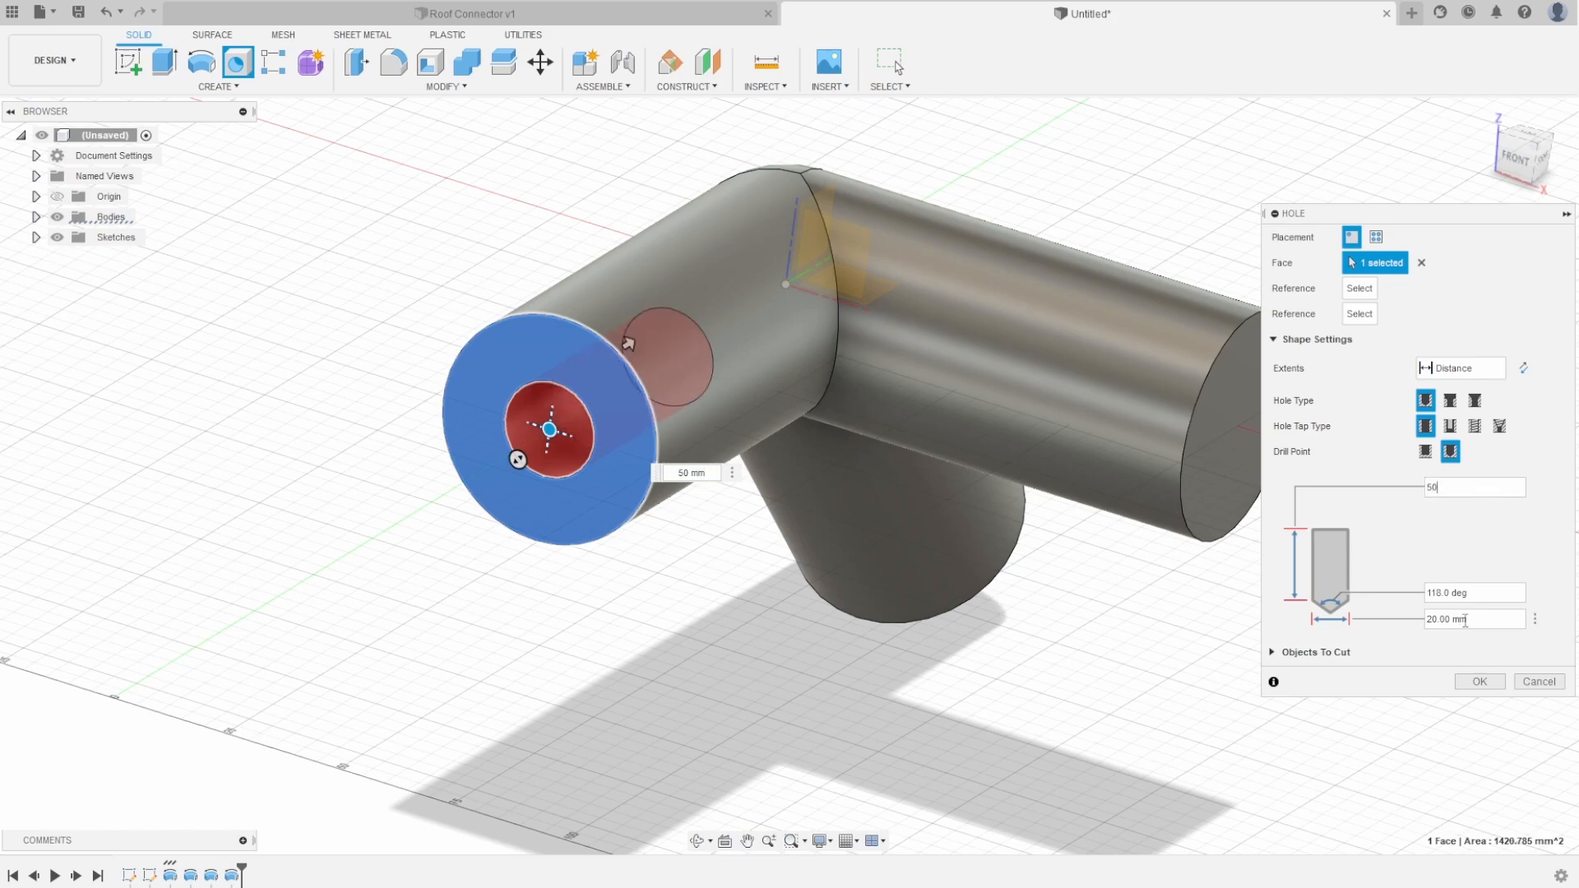
{"action": "left_click", "coordinate": [1469, 622]}
{"action": "type", "text": "42"}
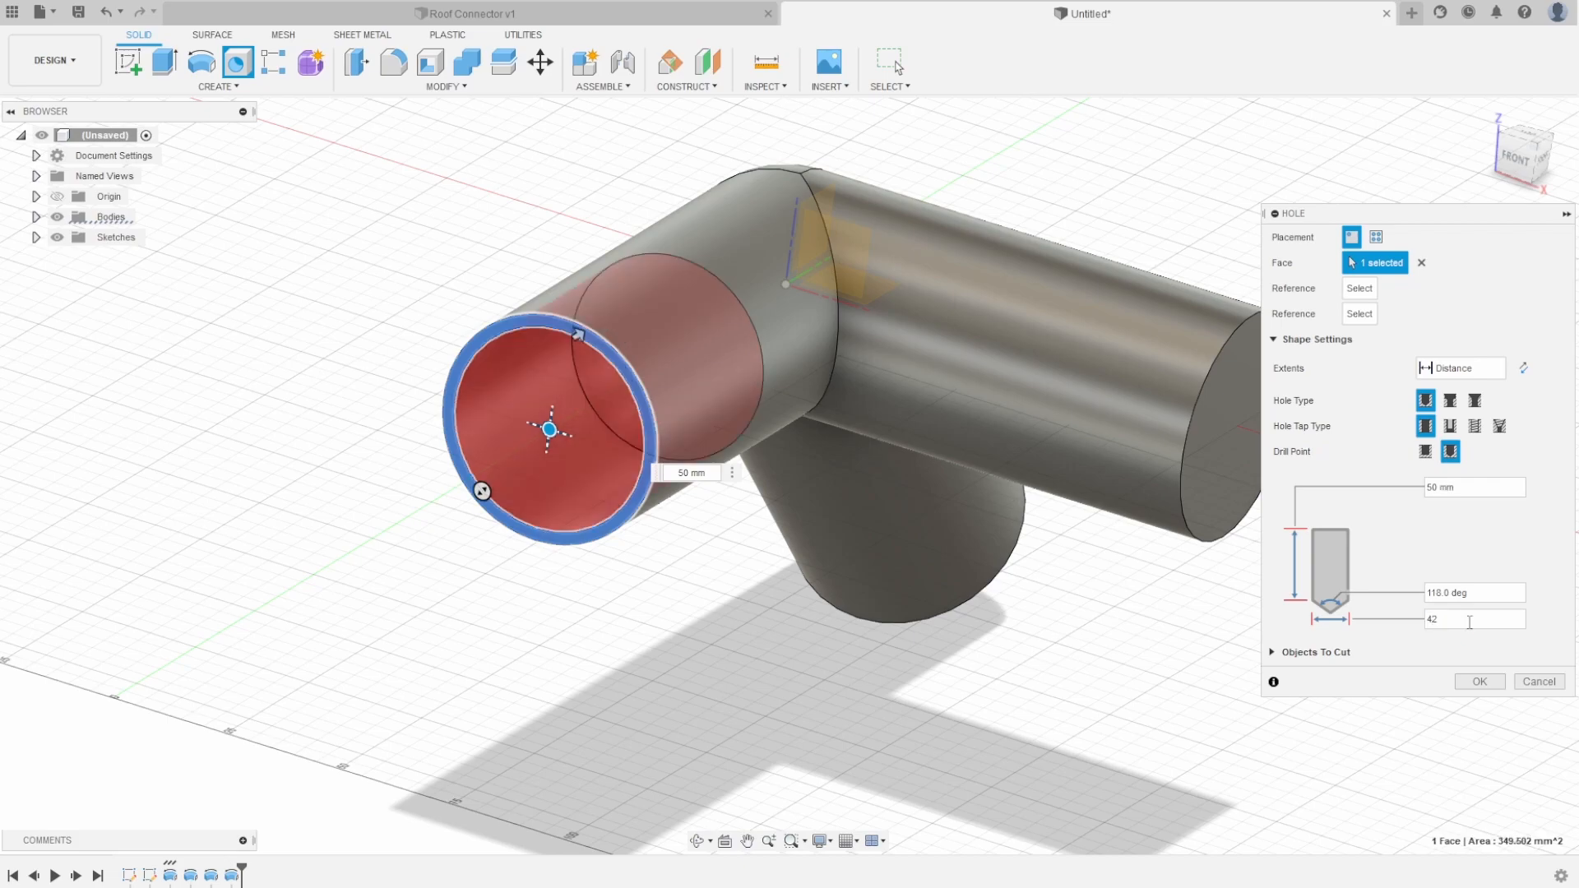
{"action": "left_click", "coordinate": [1490, 685]}
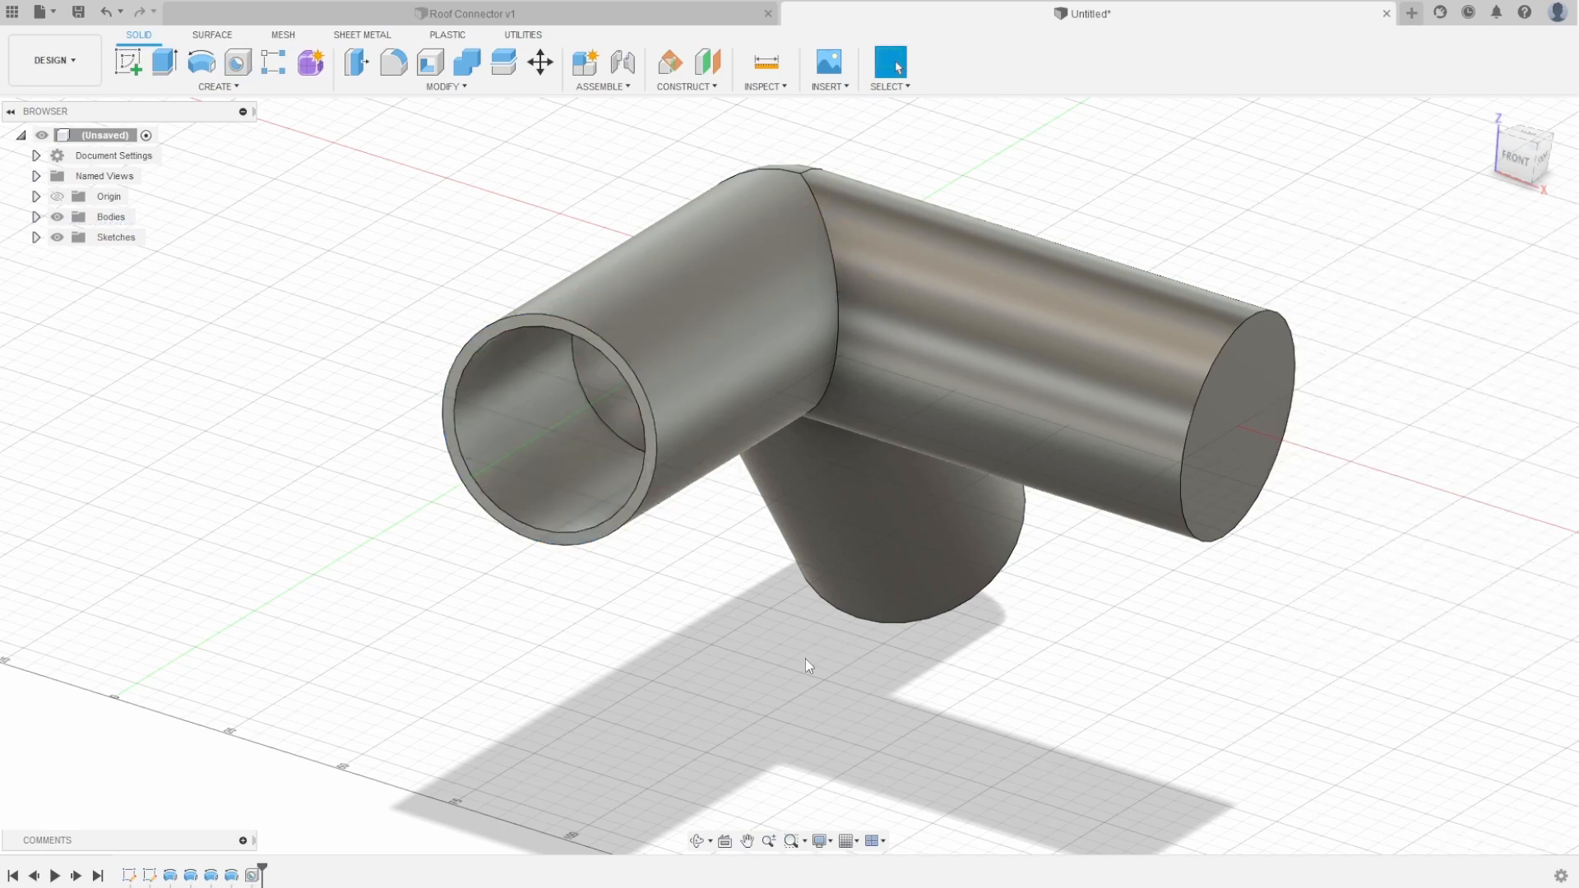
Bore a simple hole 50 mm deep and 42 mm in diameter, centred on the horizontal X-direction arm's end face
{"action": "left_click", "coordinate": [239, 64]}
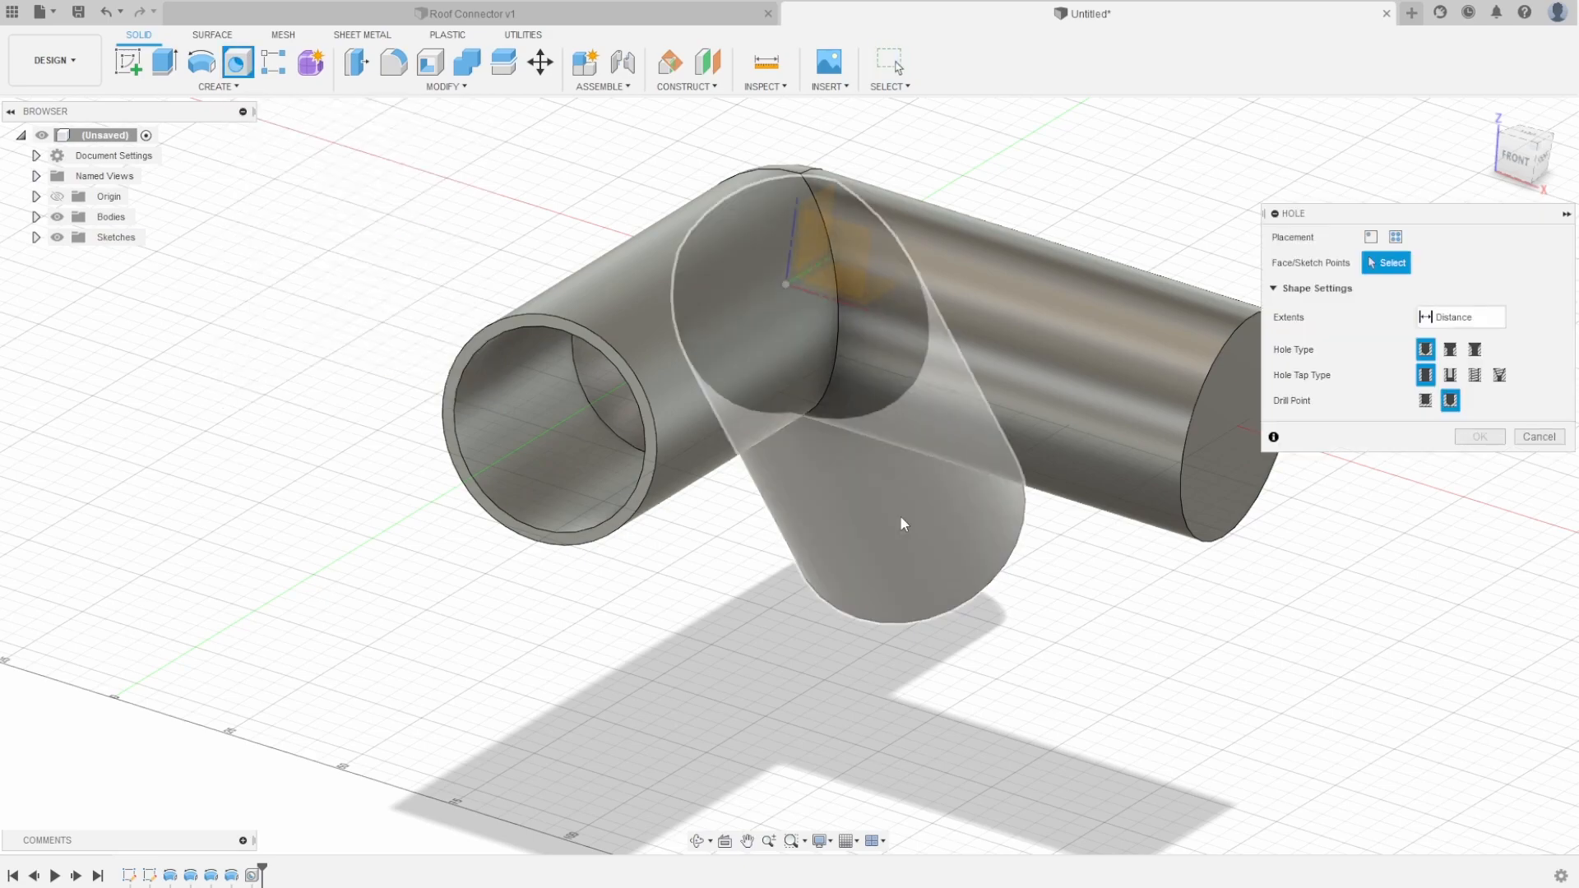
{"action": "left_click", "coordinate": [1230, 485]}
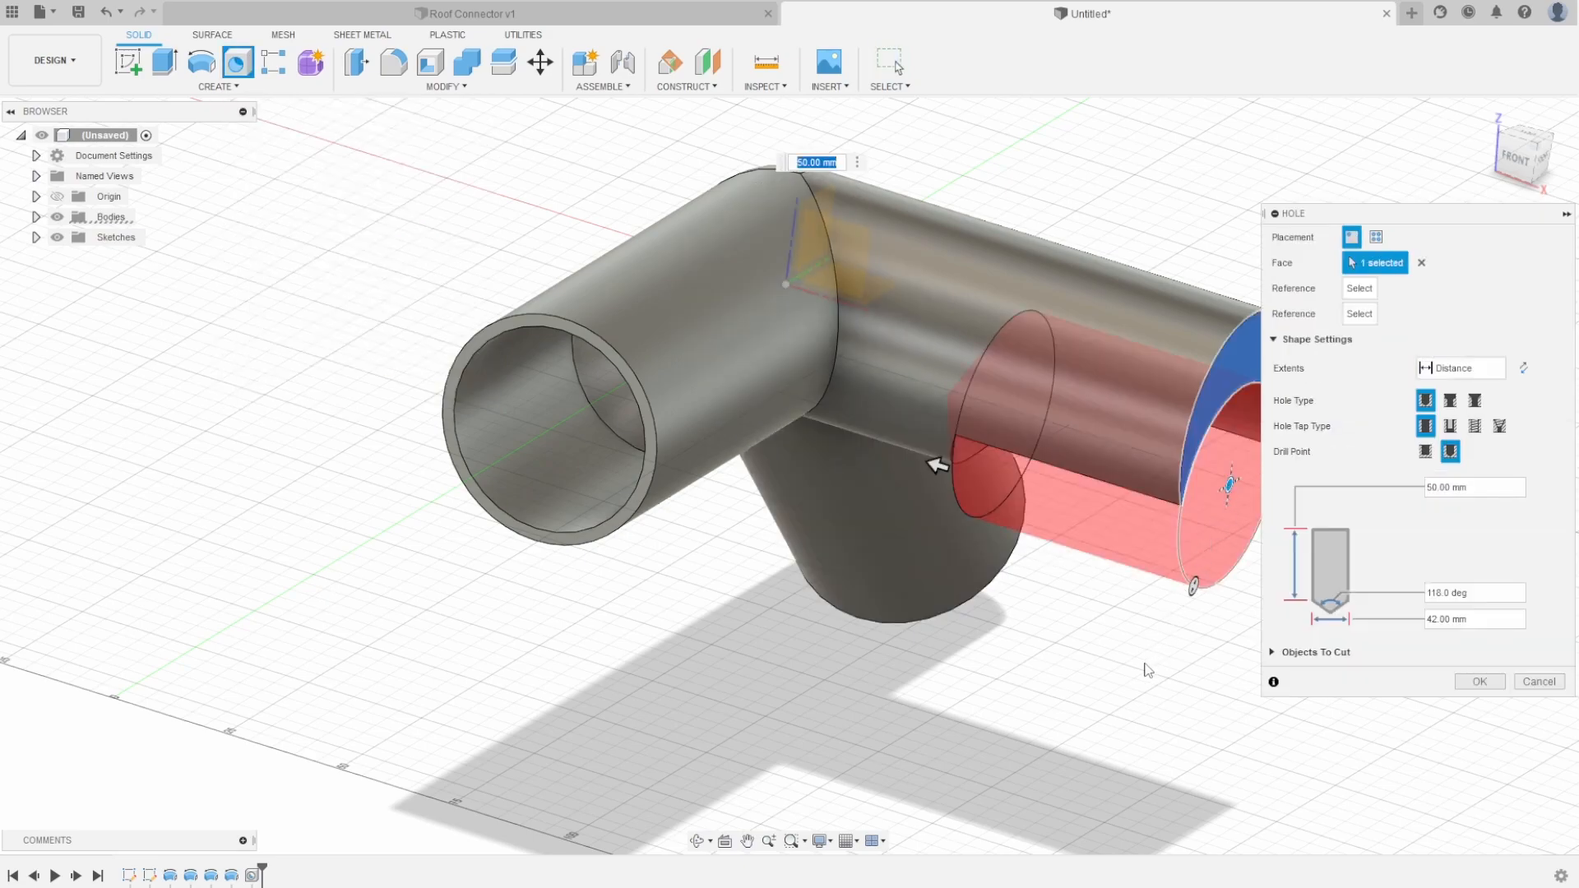
{"action": "middle_click_drag", "start_coordinate": [1147, 670], "coordinate": [1020, 650], "text": "shift"}
{"action": "left_click_drag", "start_coordinate": [856, 516], "coordinate": [860, 465]}
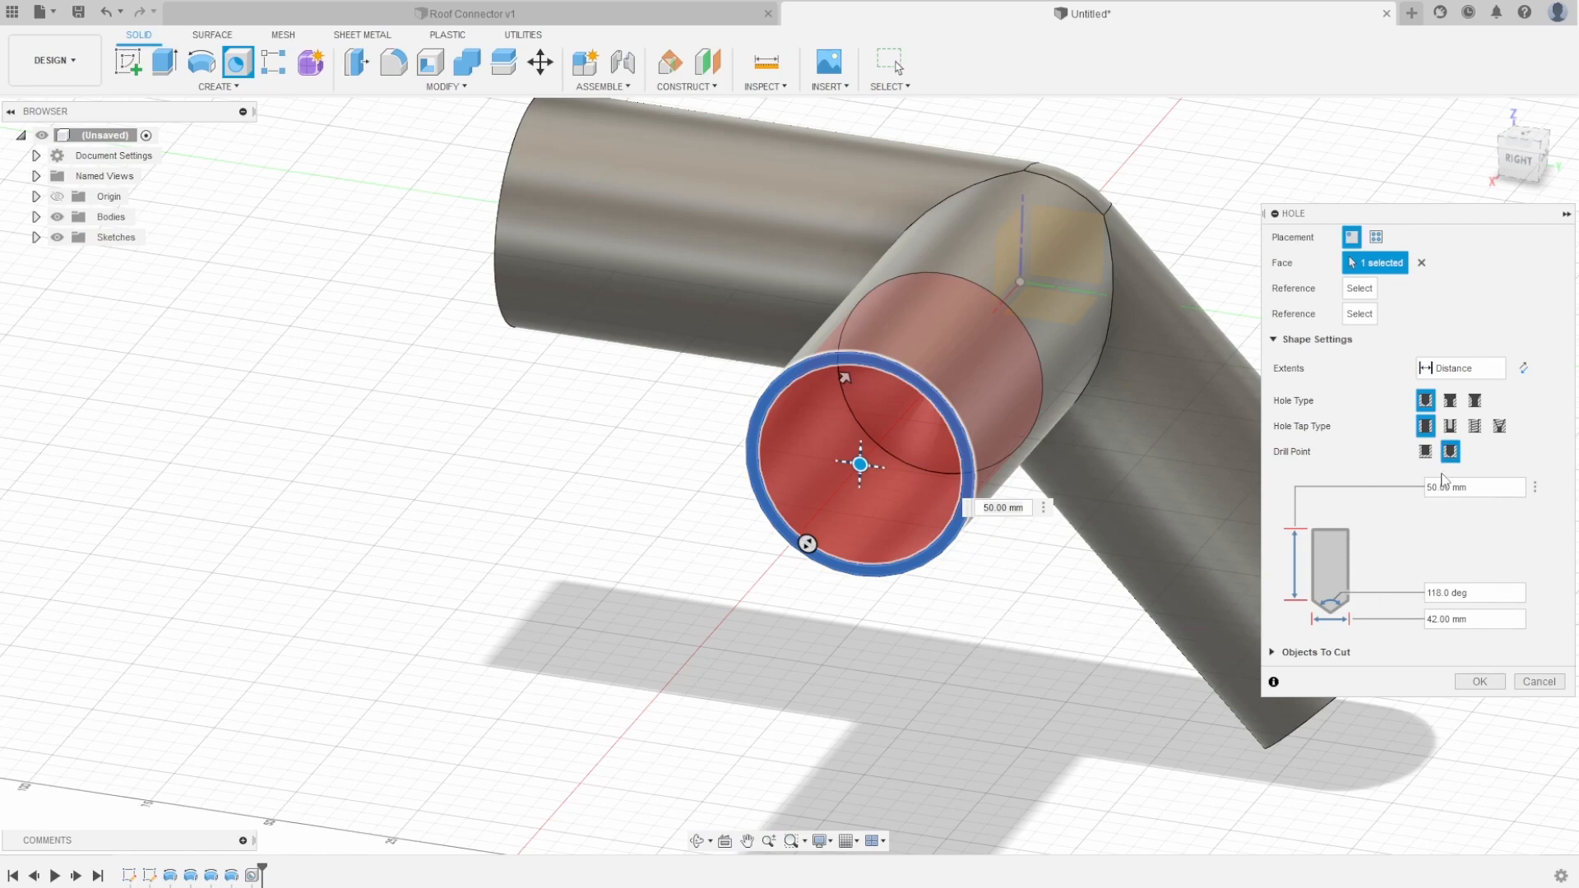
{"action": "left_click", "coordinate": [1479, 681]}
Bore a matching 50 mm deep, 42 mm diameter hole centred on the downward-sloping arm's end face
{"action": "middle_click_drag", "start_coordinate": [1410, 719], "coordinate": [1261, 628], "text": "shift"}
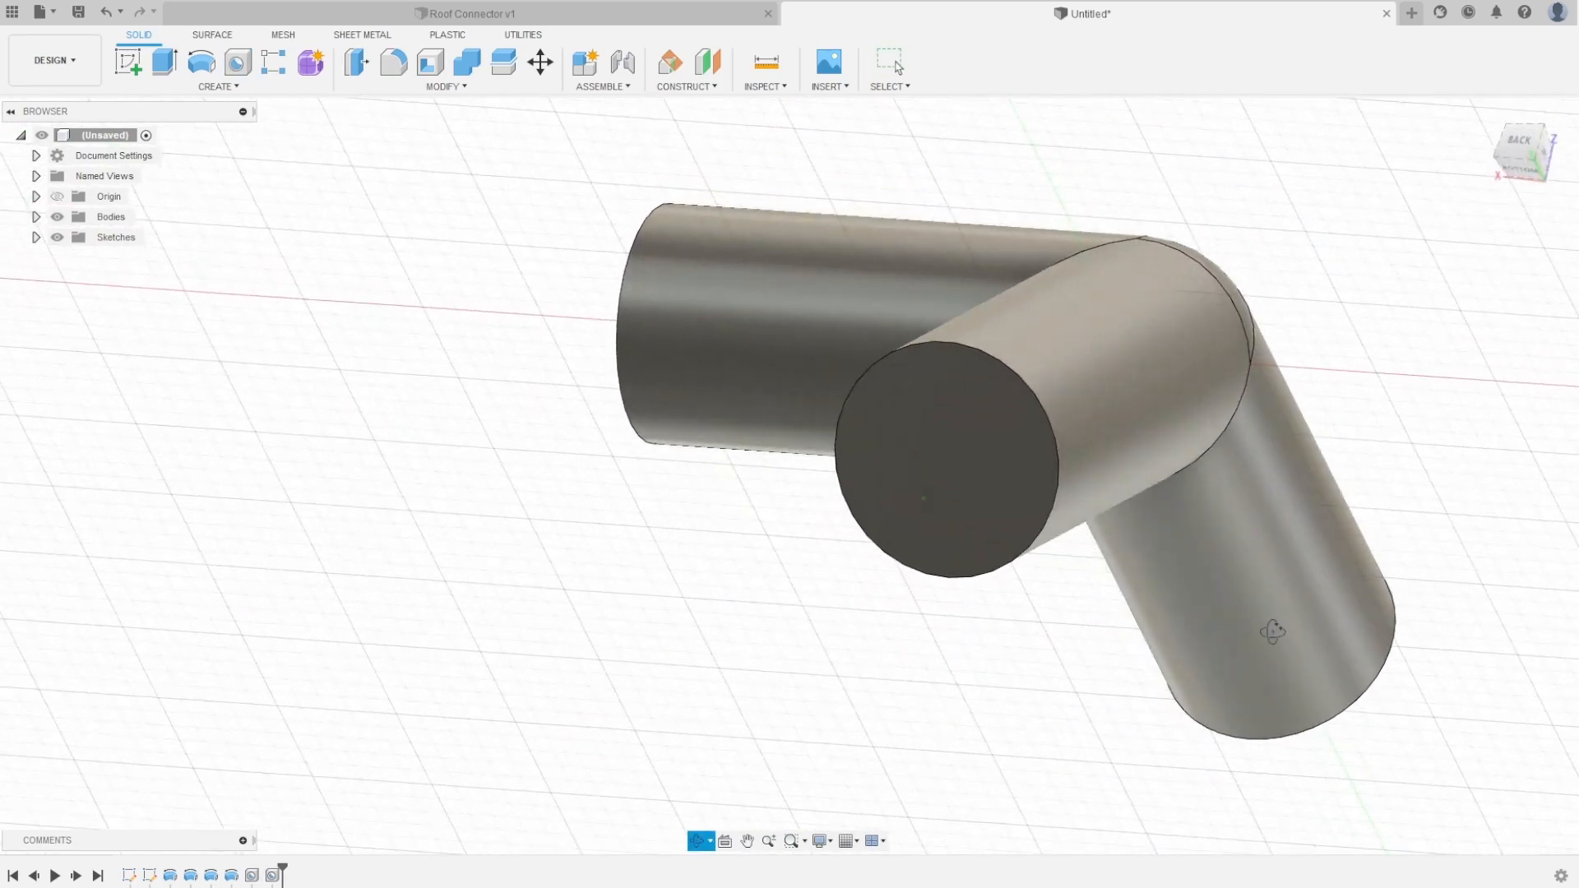
{"action": "left_click", "coordinate": [234, 64]}
{"action": "left_click", "coordinate": [1018, 444]}
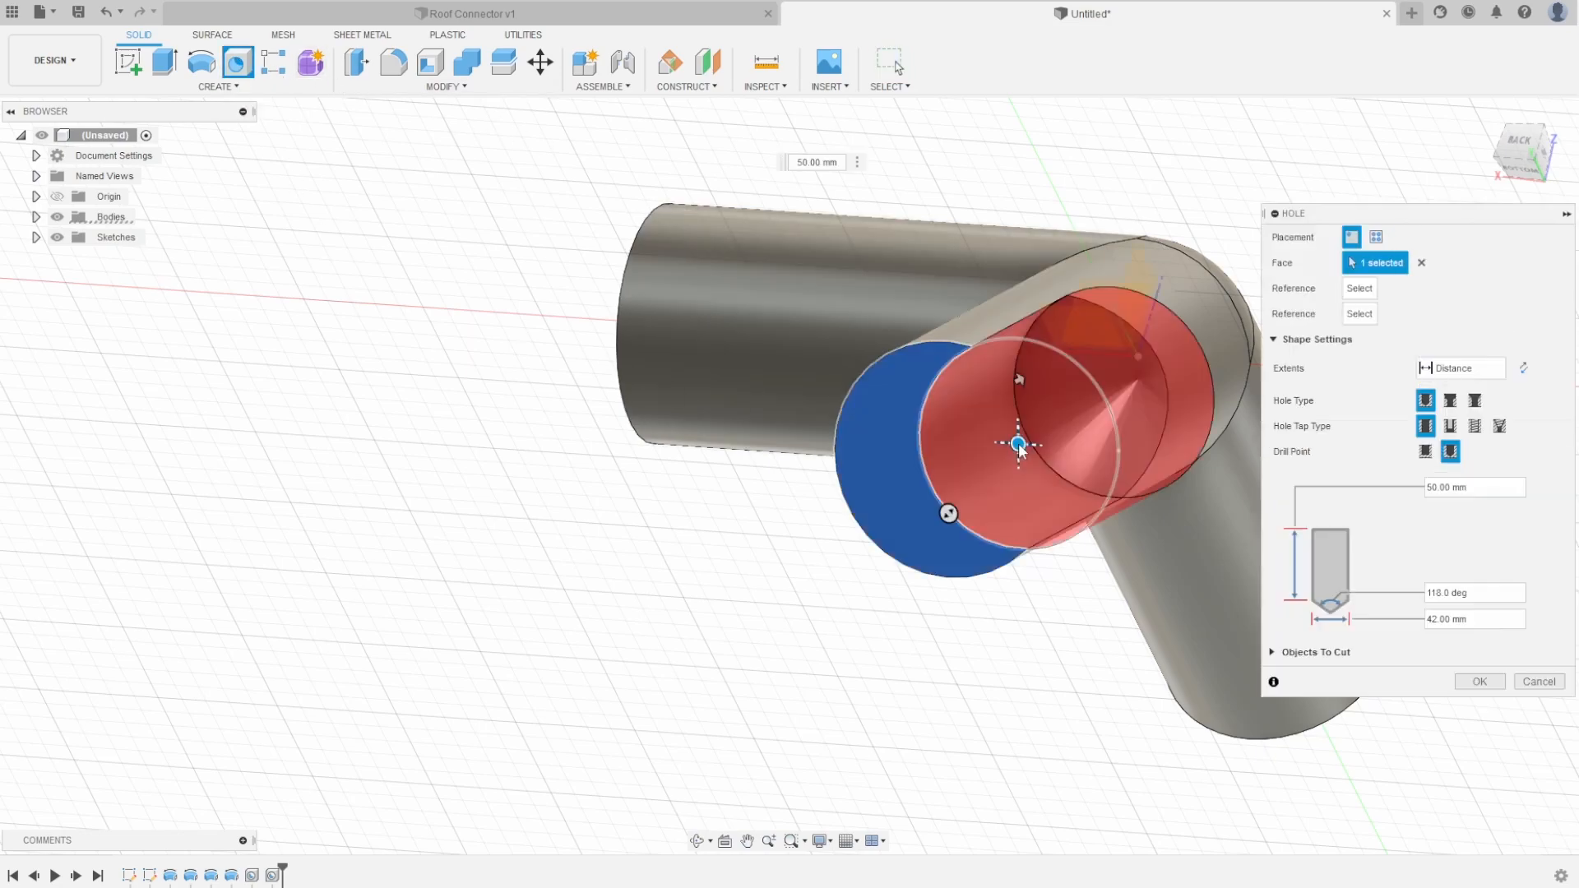
{"action": "left_click_drag", "start_coordinate": [1018, 444], "coordinate": [950, 461]}
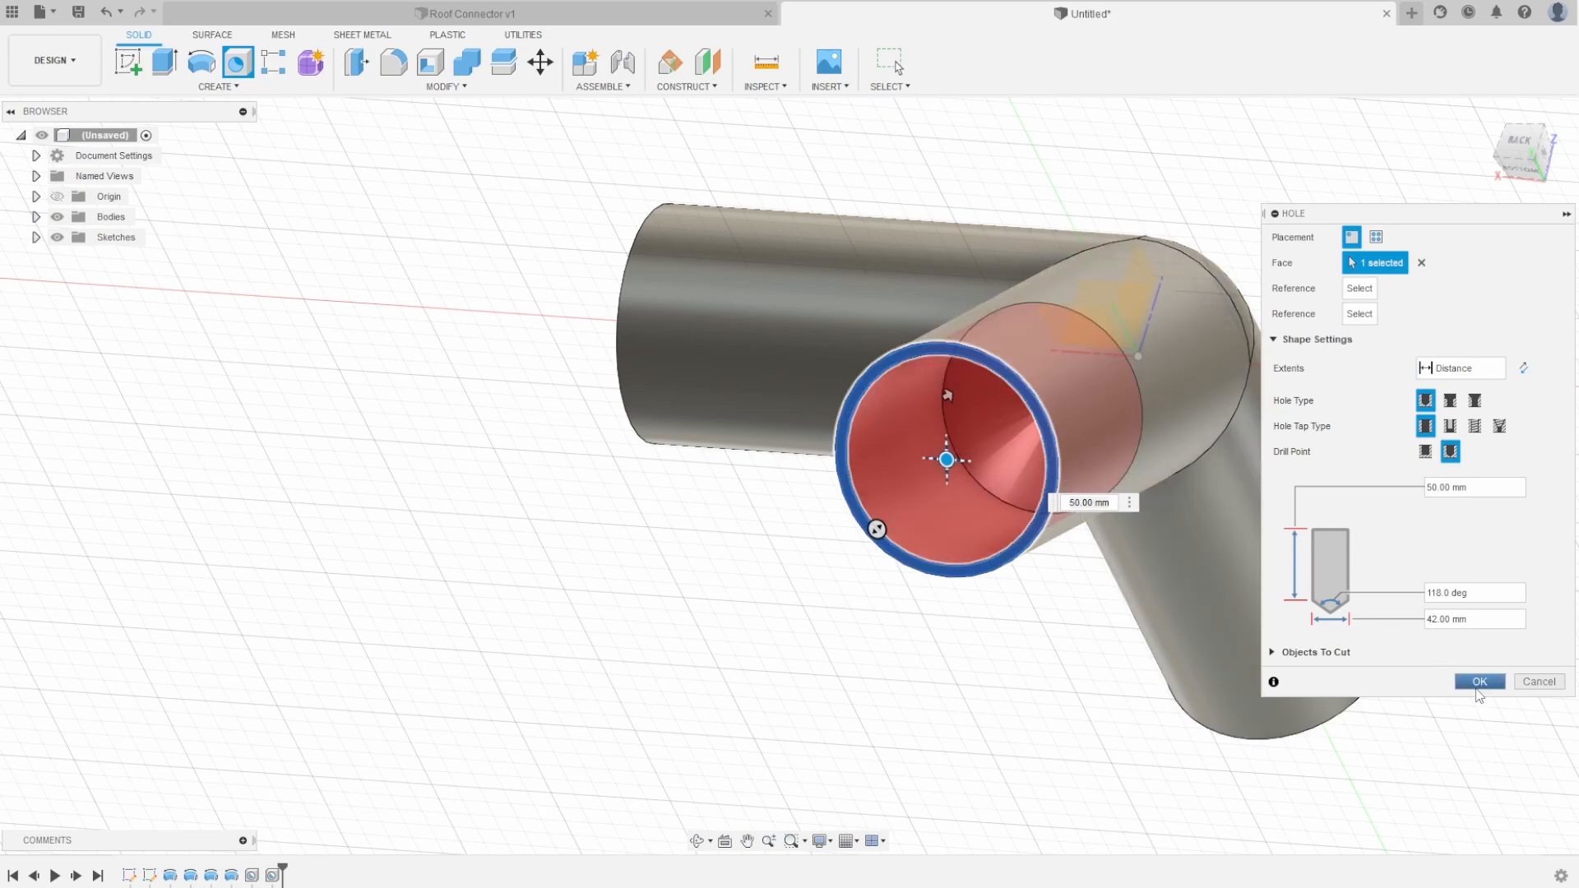
{"action": "left_click", "coordinate": [1478, 689]}
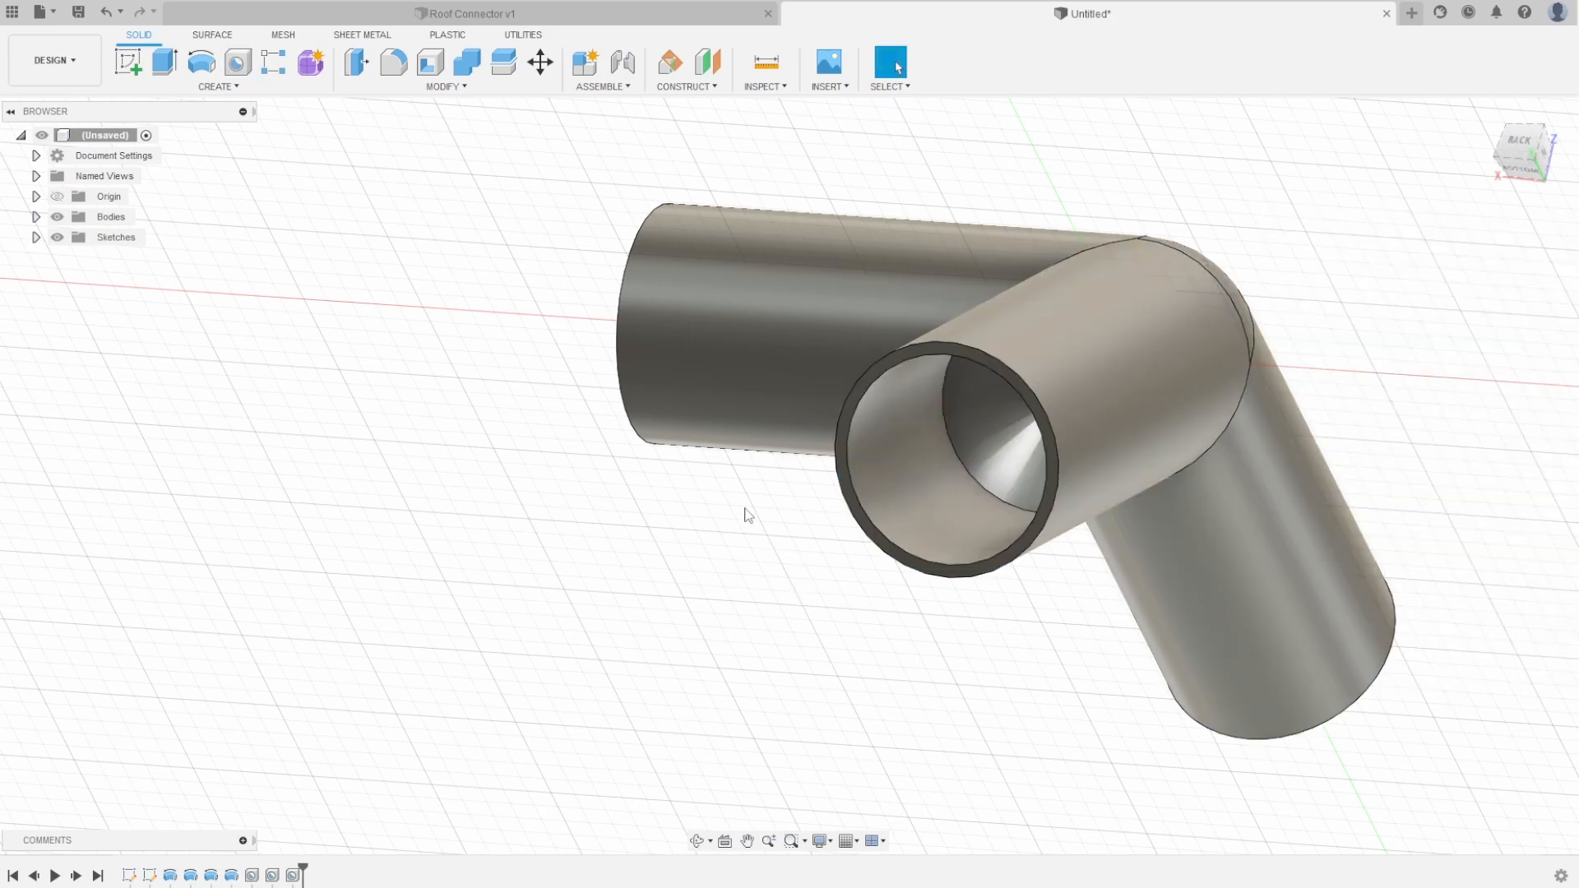
Chamfer the inner rim edges of all three arm sockets with an equal distance of 1 mm
{"action": "middle_click_drag", "start_coordinate": [790, 574], "coordinate": [1008, 657], "text": "shift"}
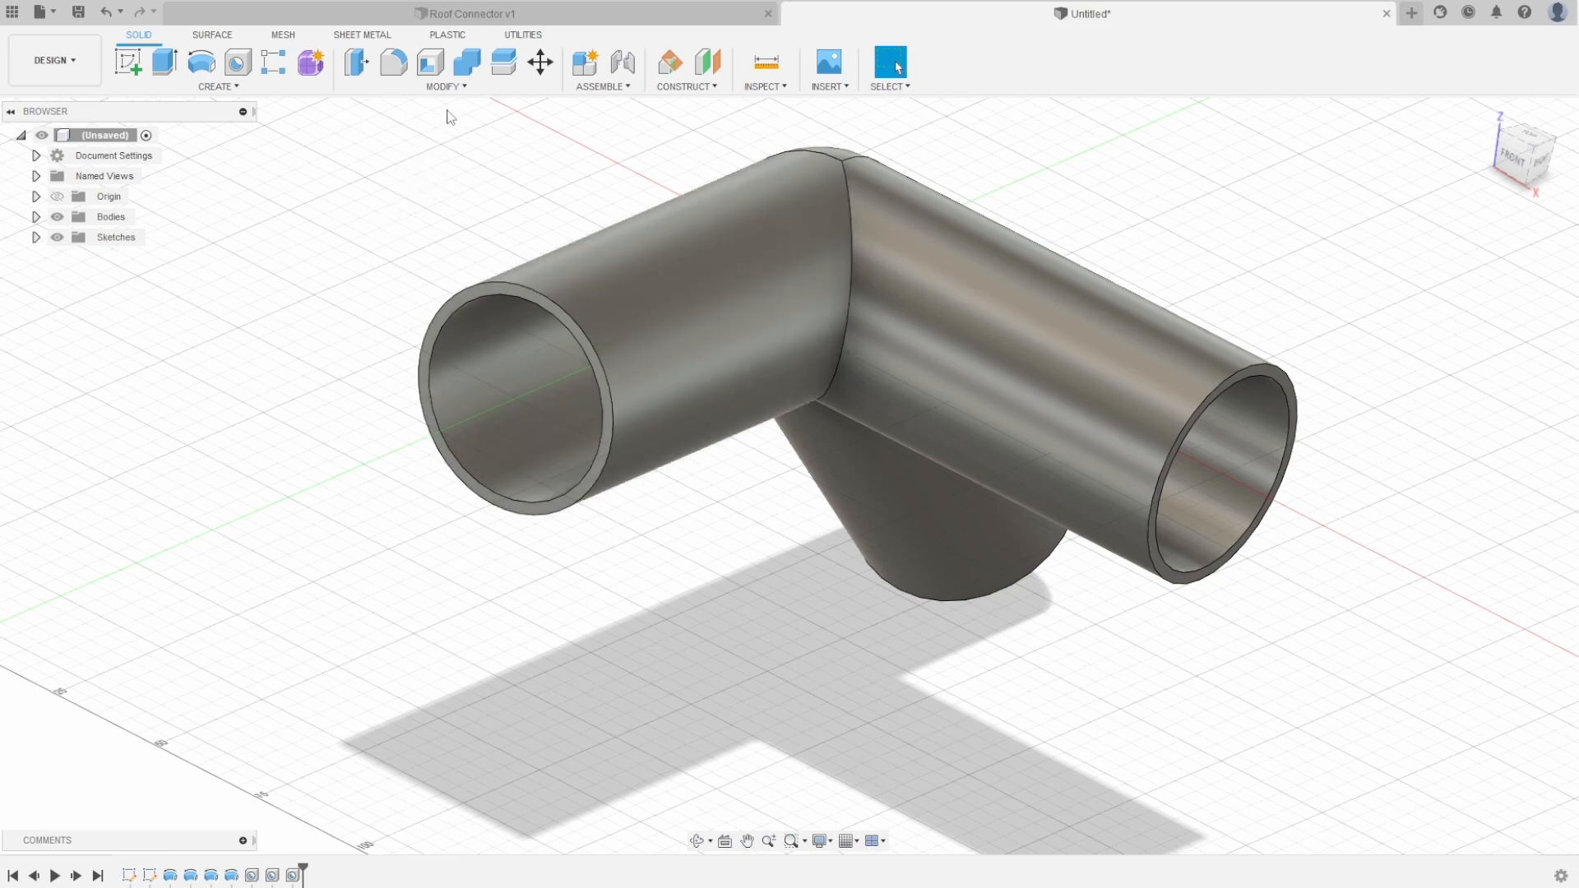
{"action": "left_click", "coordinate": [462, 96]}
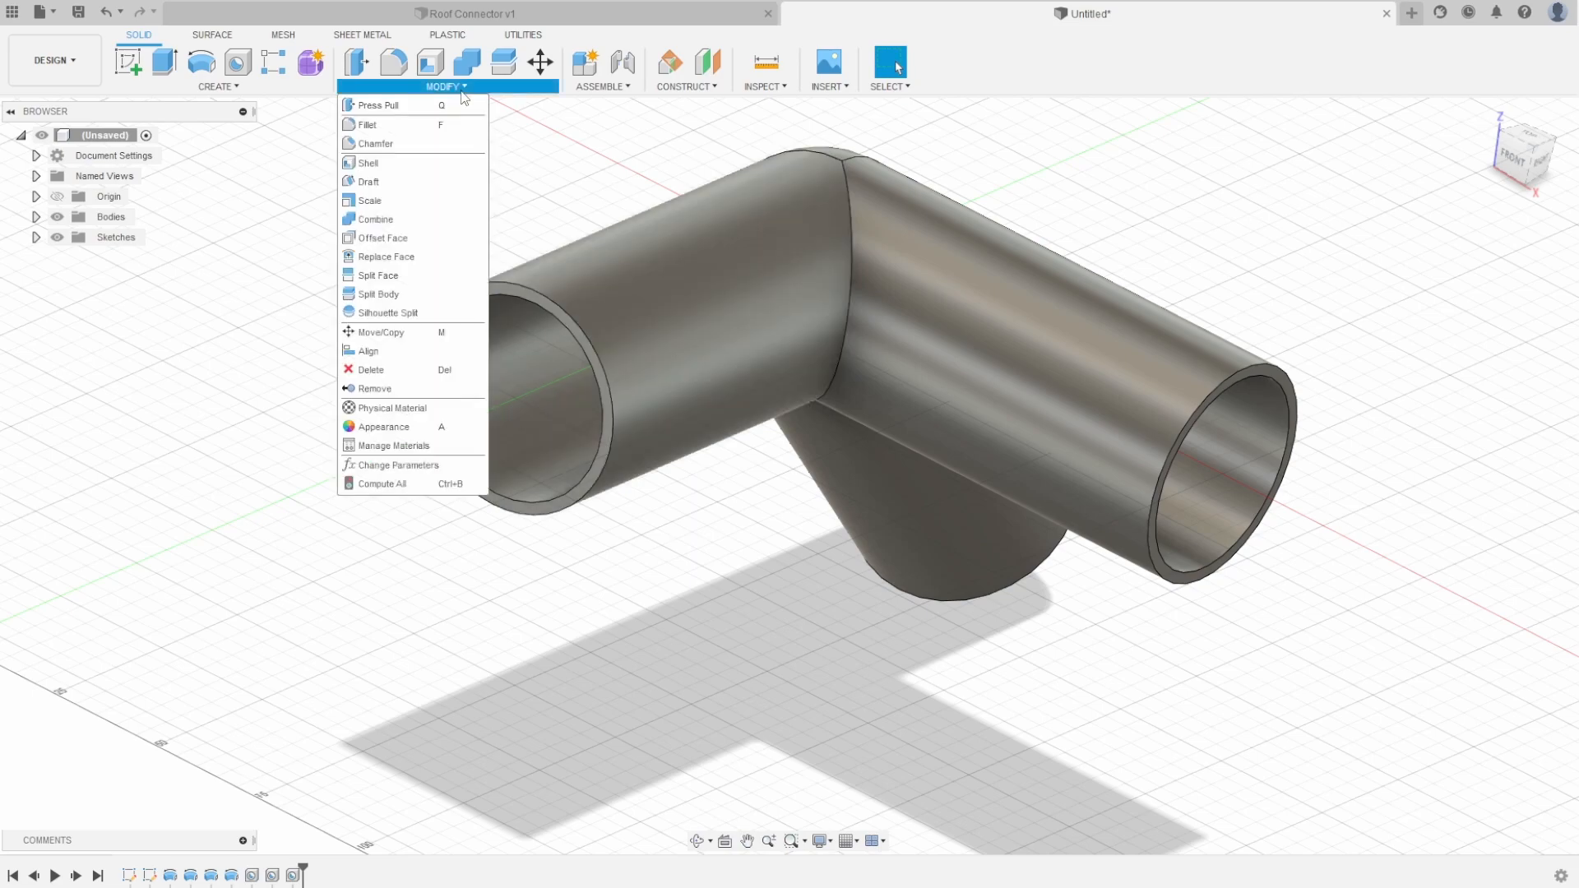
{"action": "left_click", "coordinate": [426, 145]}
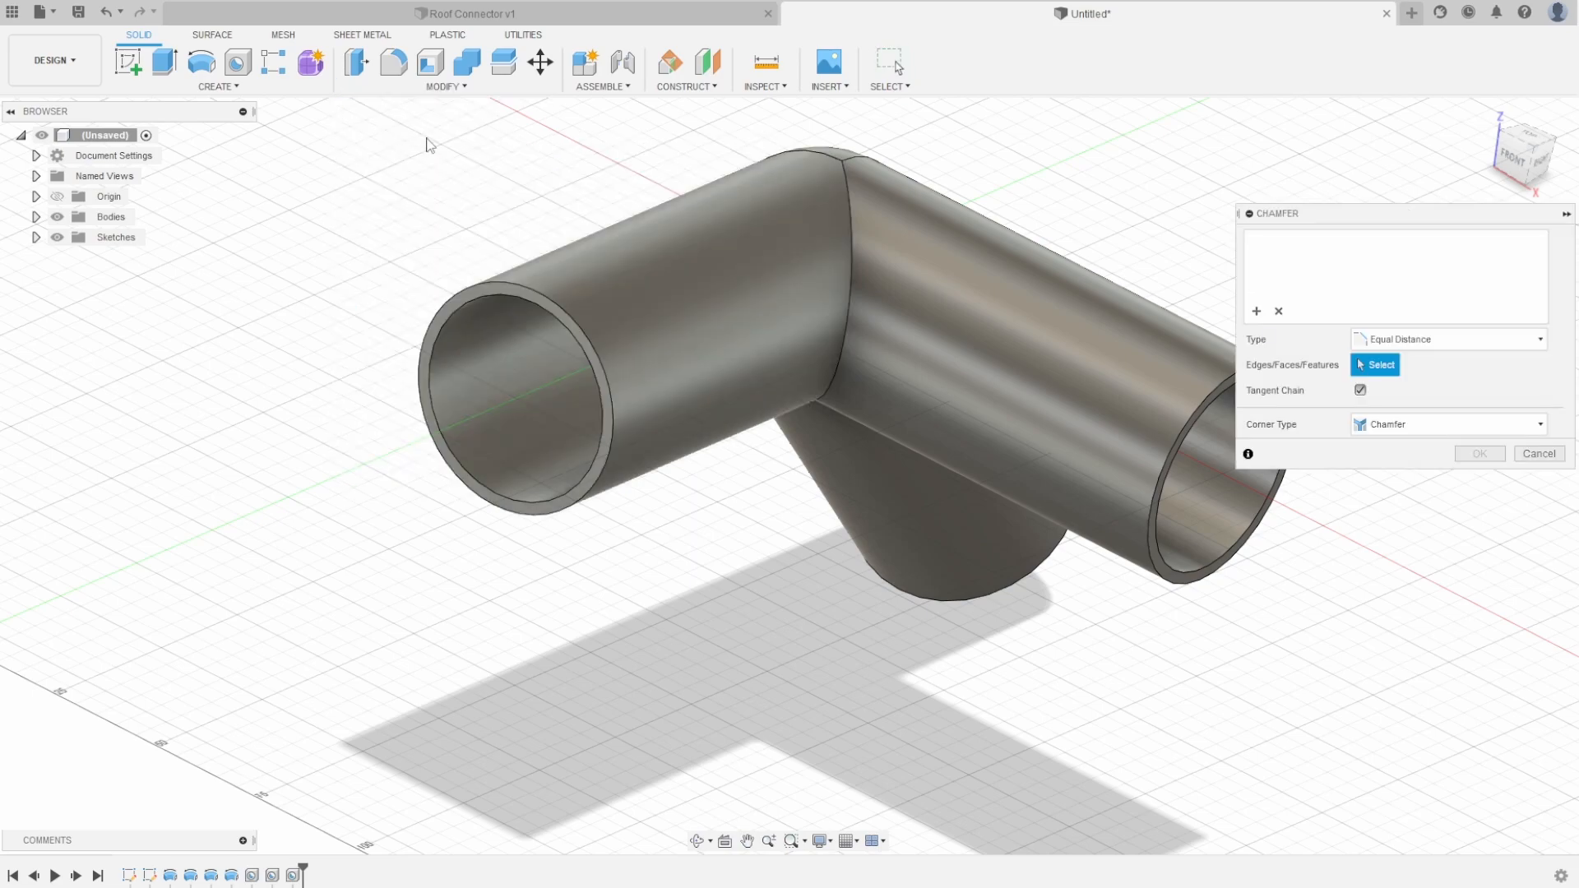
{"action": "left_click", "coordinate": [445, 439]}
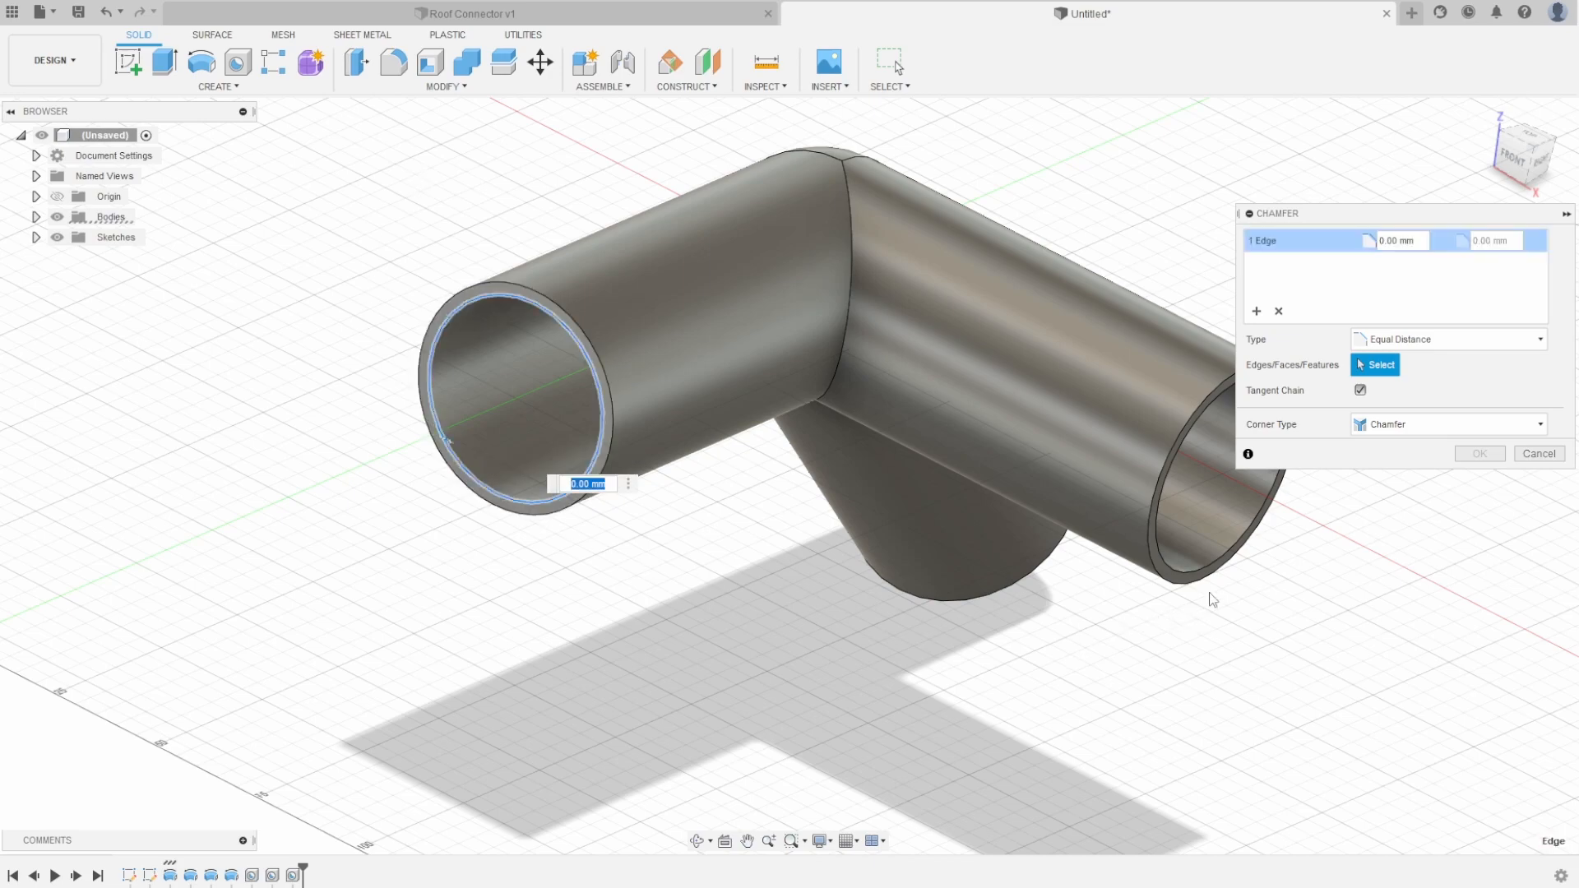
{"action": "left_click", "coordinate": [1212, 563]}
{"action": "middle_click_drag", "start_coordinate": [1124, 652], "coordinate": [874, 638], "text": "shift"}
{"action": "left_click", "coordinate": [1046, 610]}
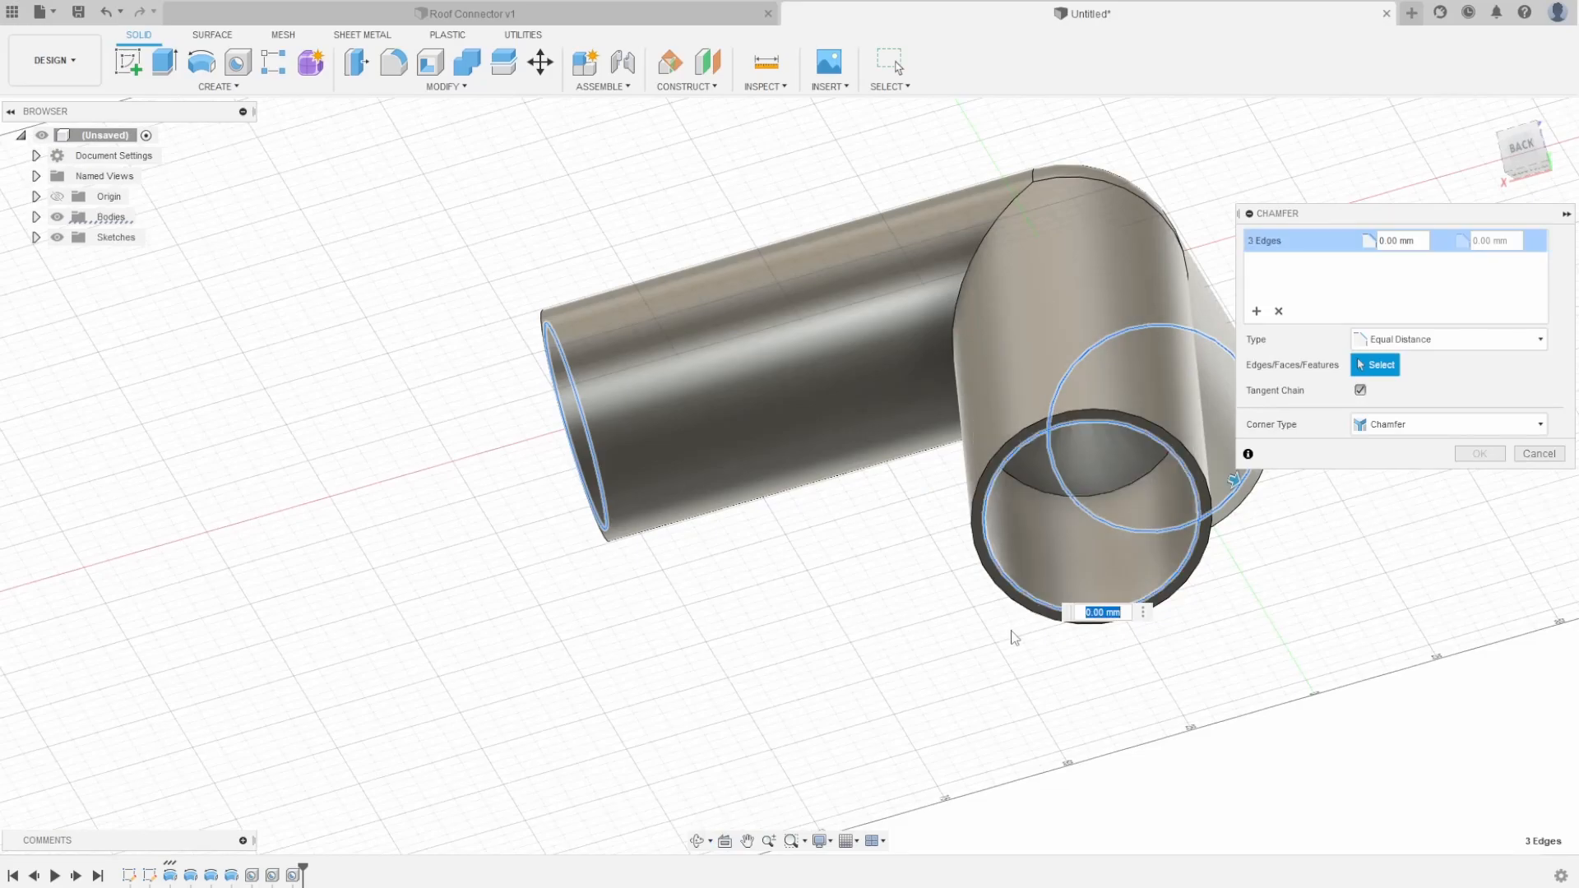
{"action": "type", "text": "1"}
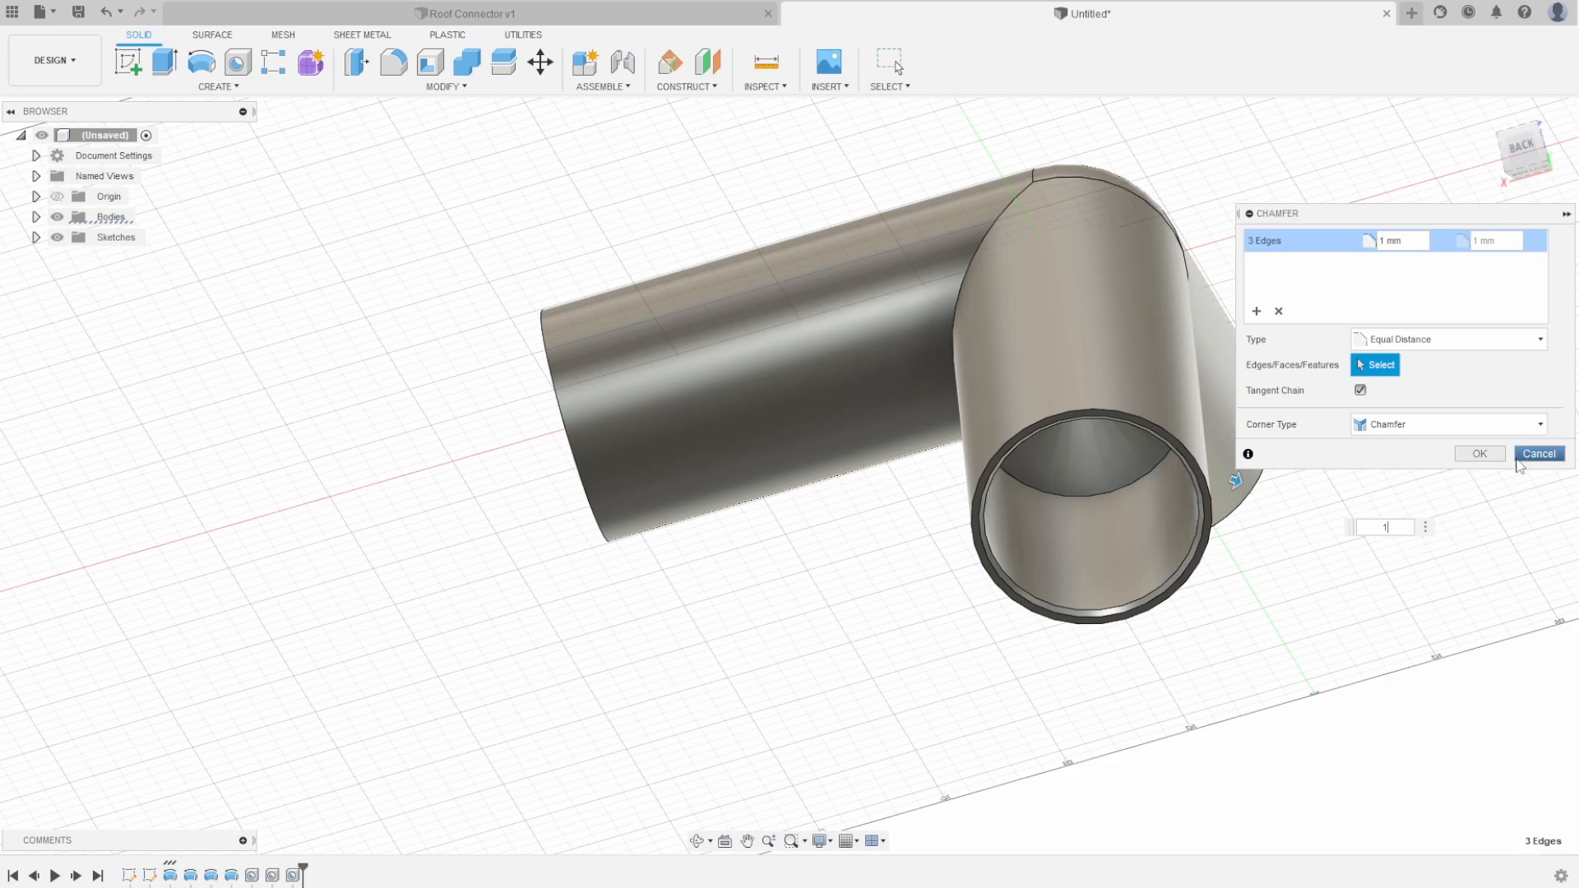
{"action": "left_click", "coordinate": [1480, 454]}
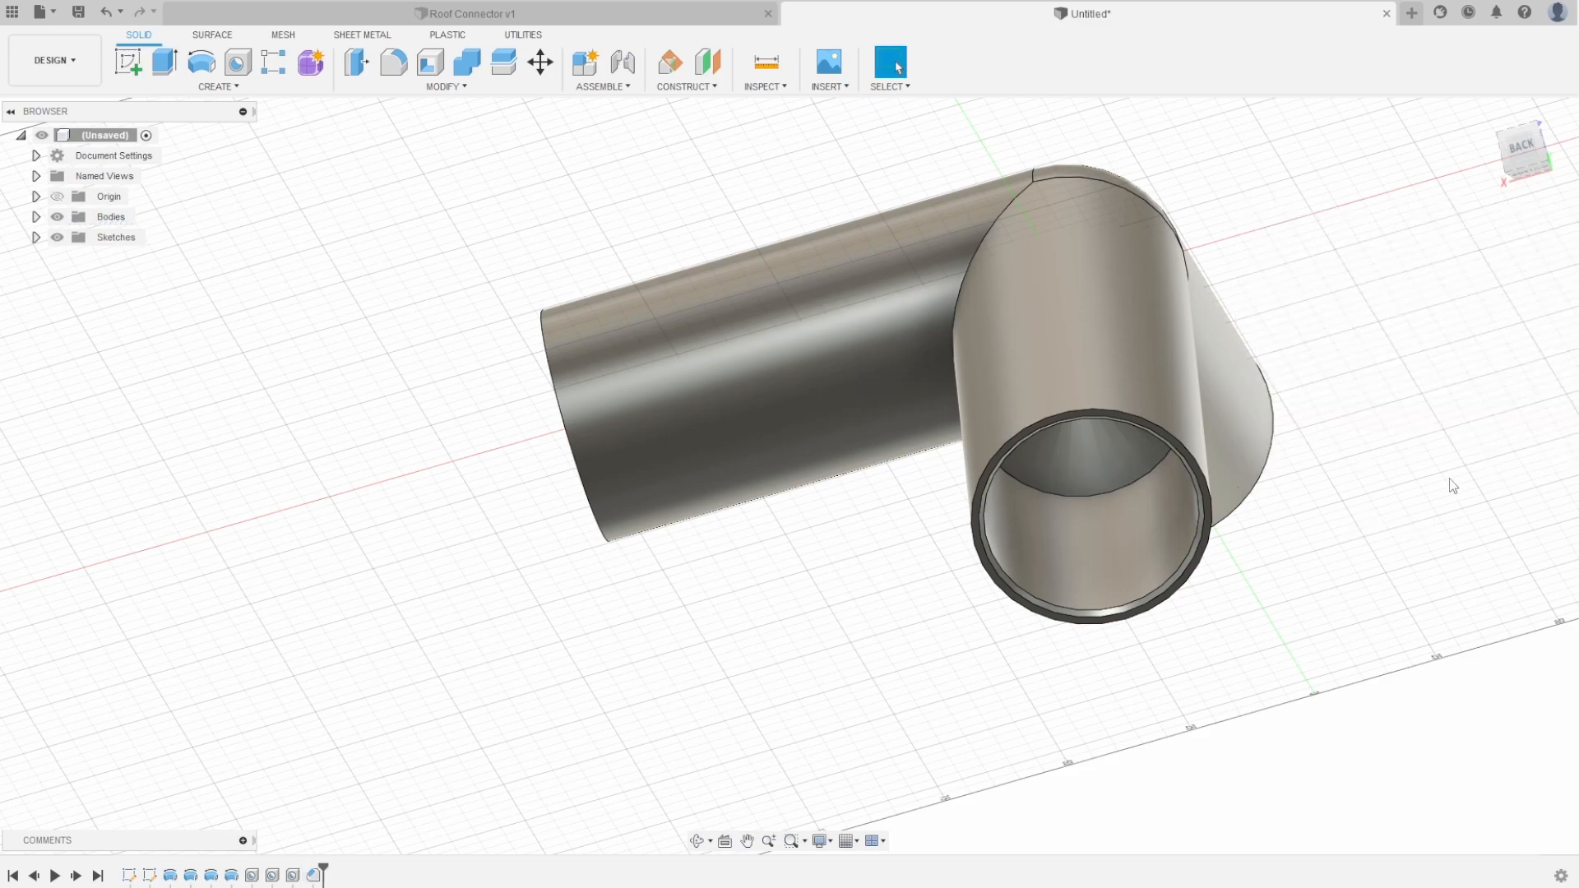
{"action": "middle_click_drag", "start_coordinate": [863, 593], "coordinate": [1082, 647], "text": "shift"}
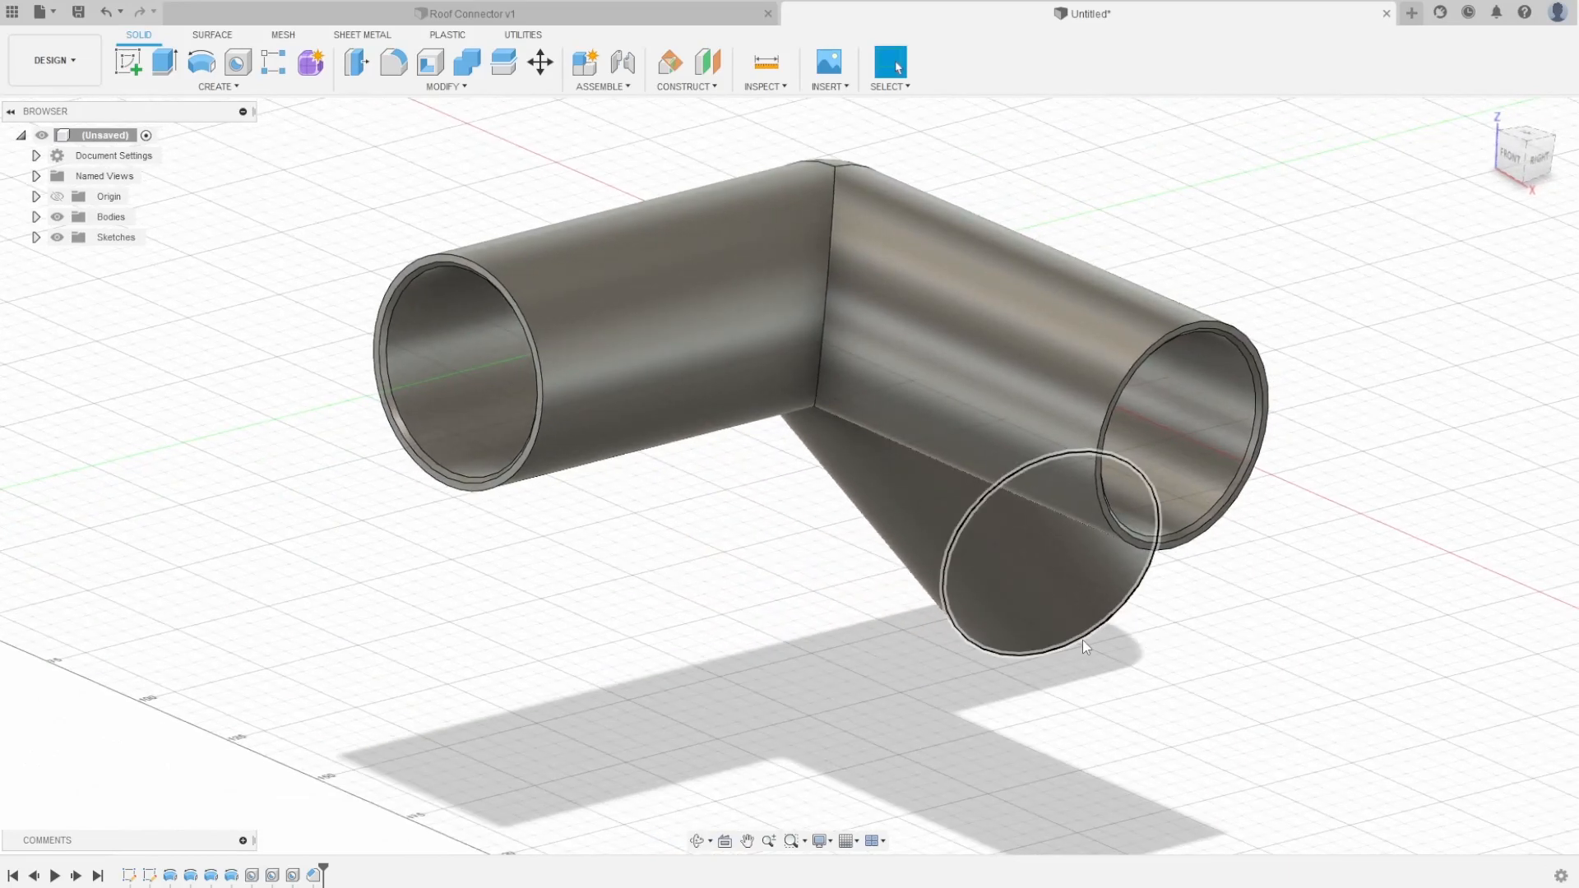